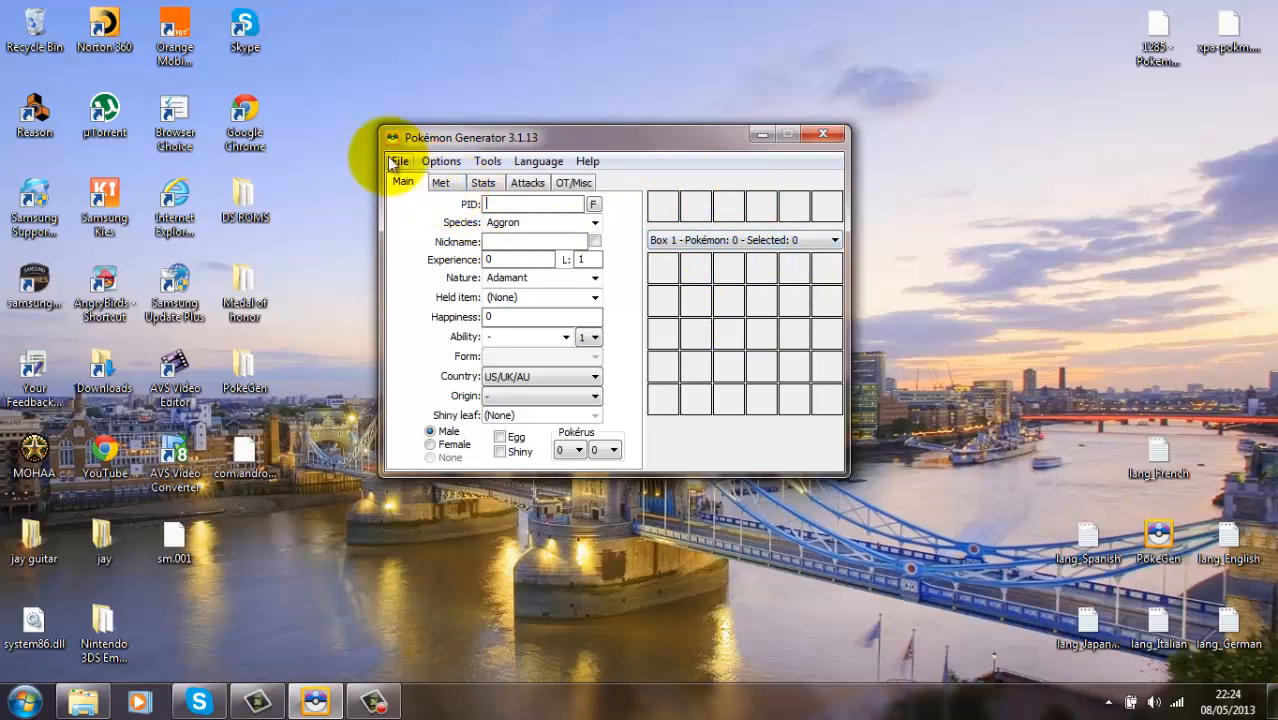
left_click(398, 161)
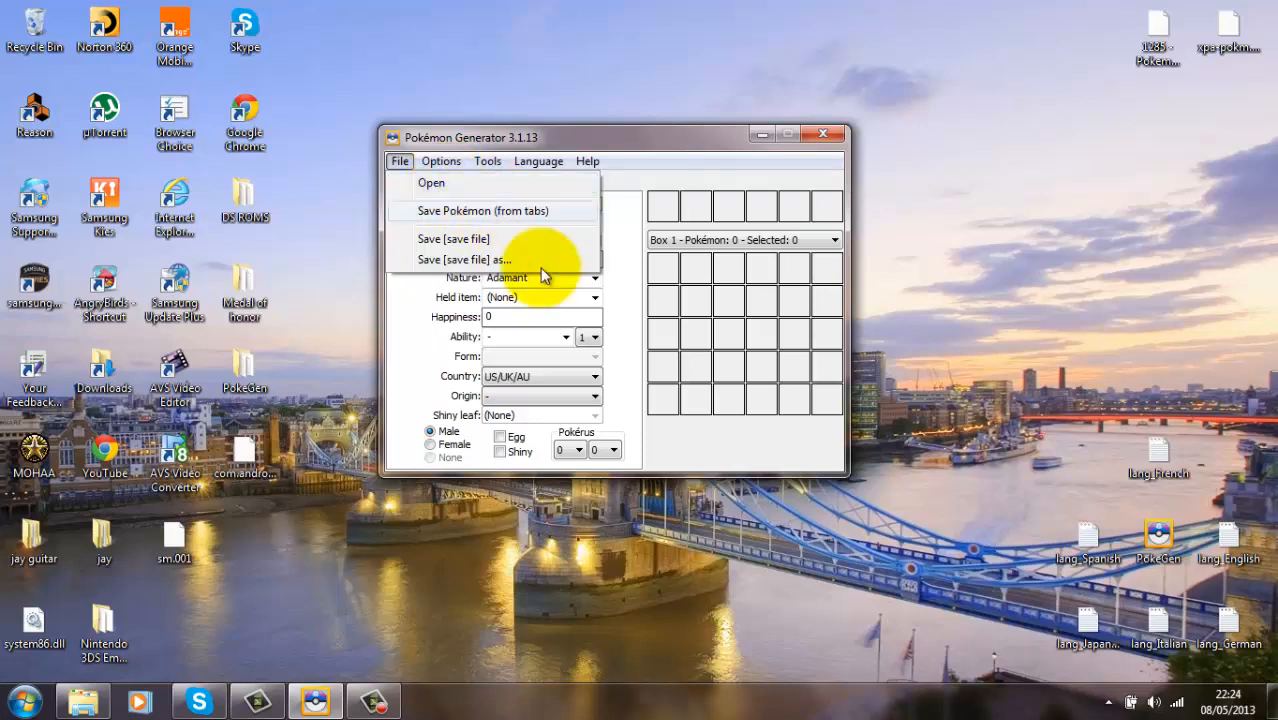
left_click(733, 281)
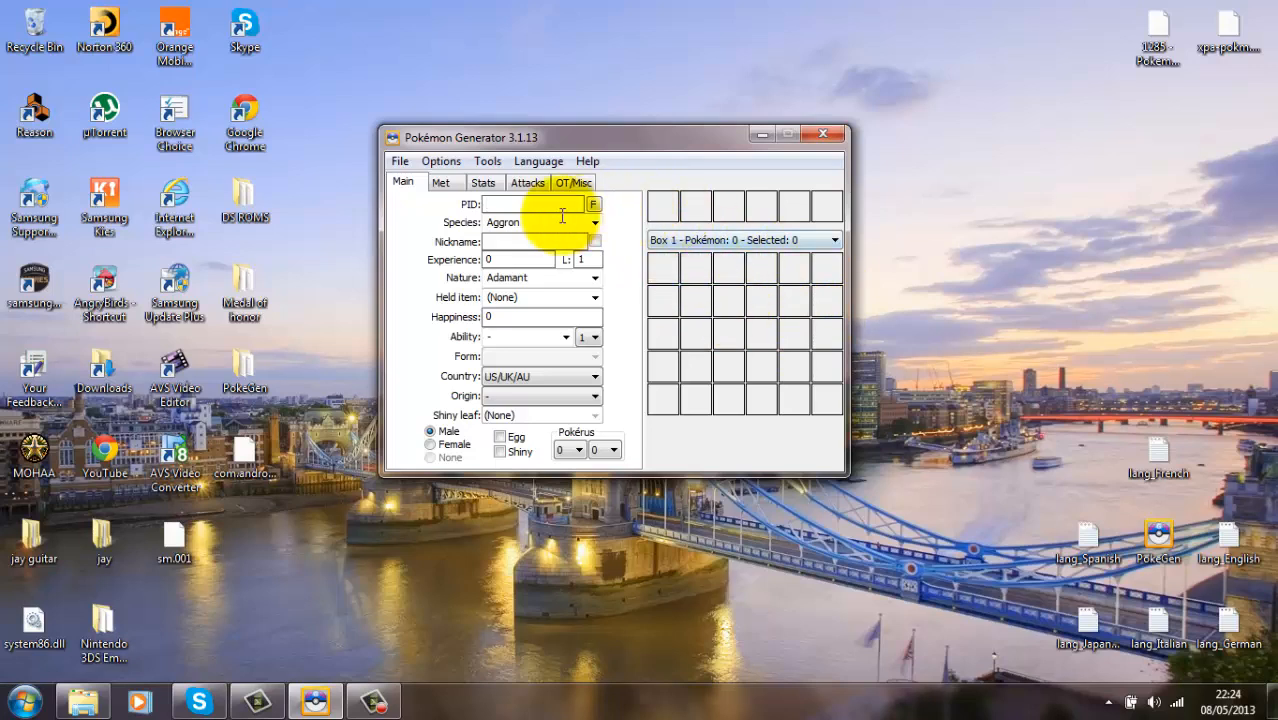
left_click(595, 222)
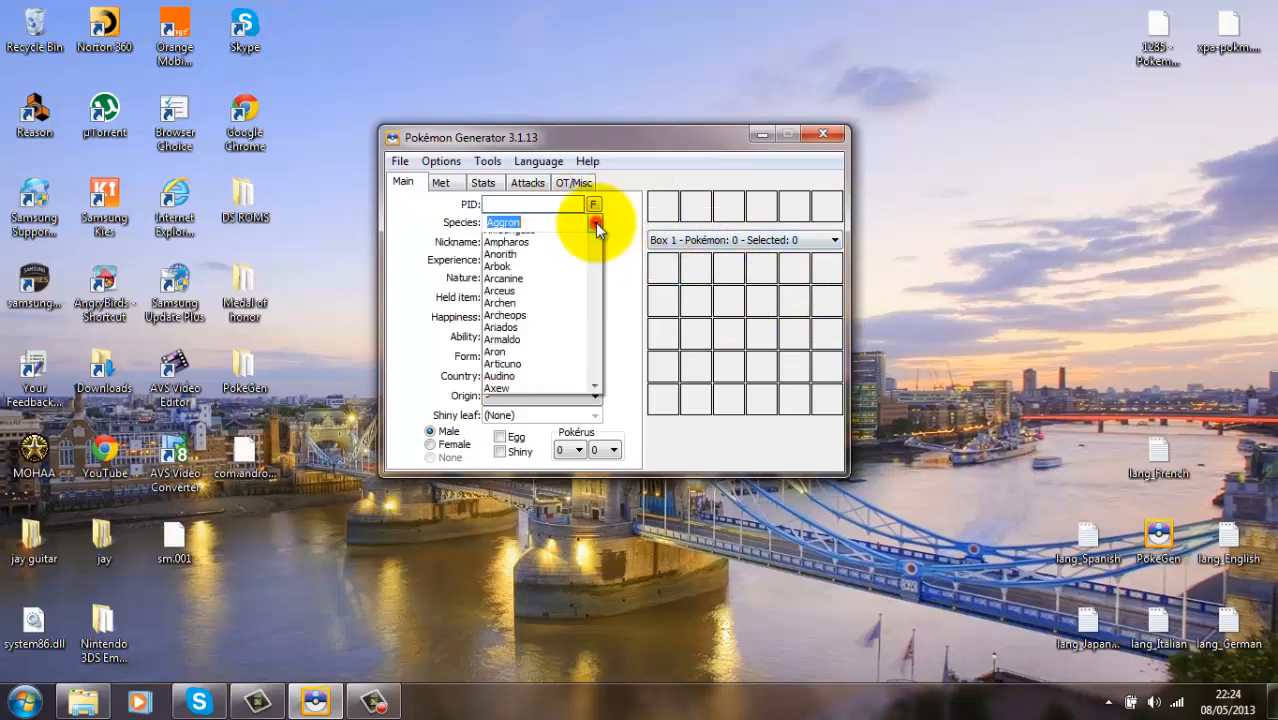
left_click(595, 222)
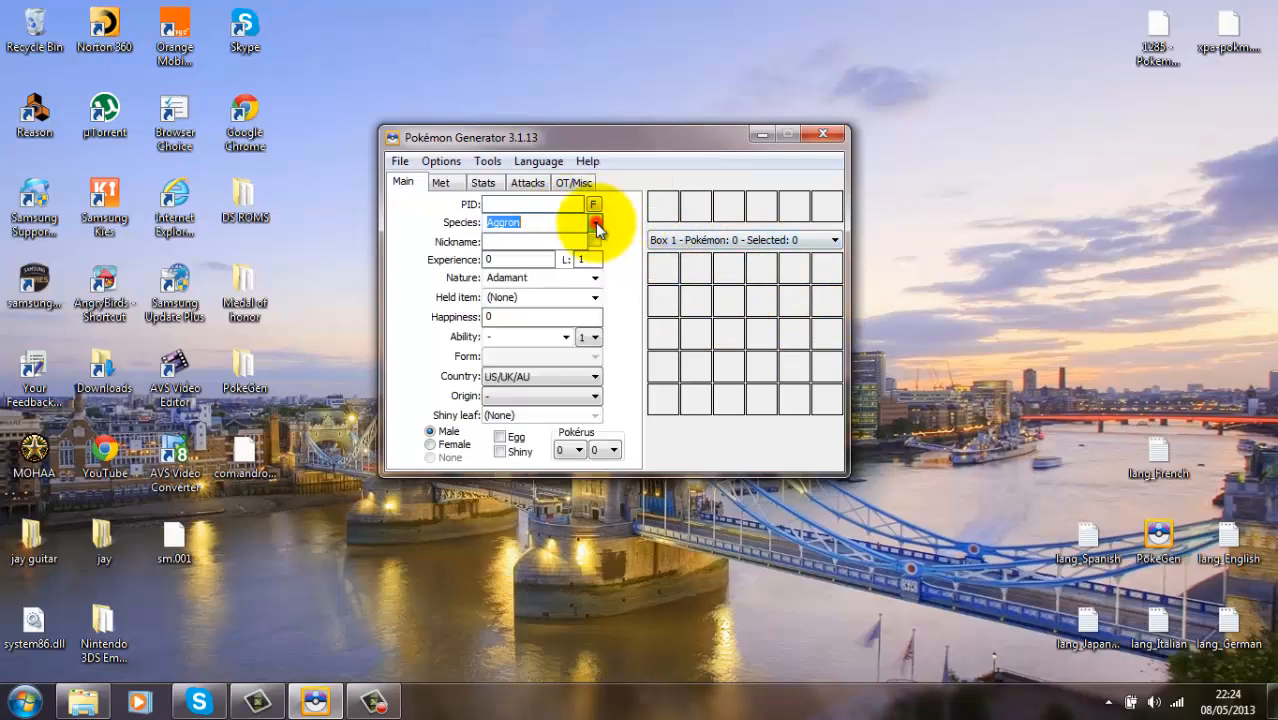
- Give the Aggron the nickname Bob and set its level to 100
left_click(520, 241)
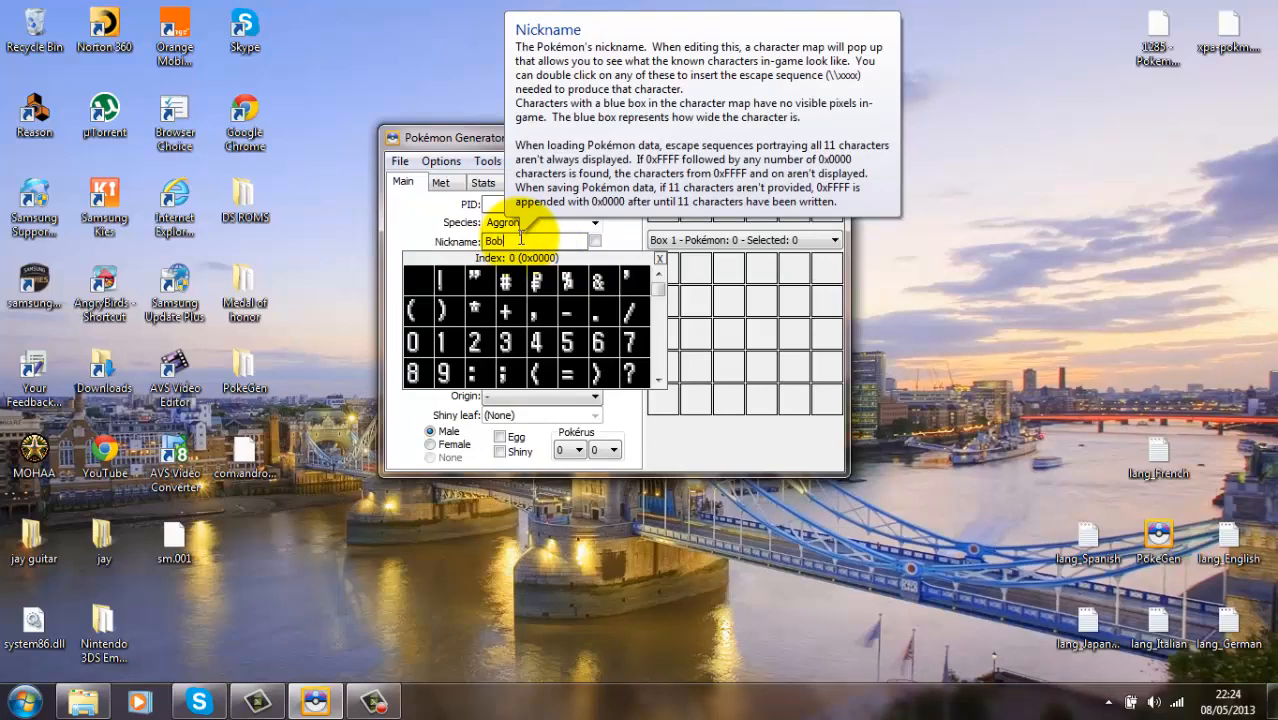
left_click(659, 260)
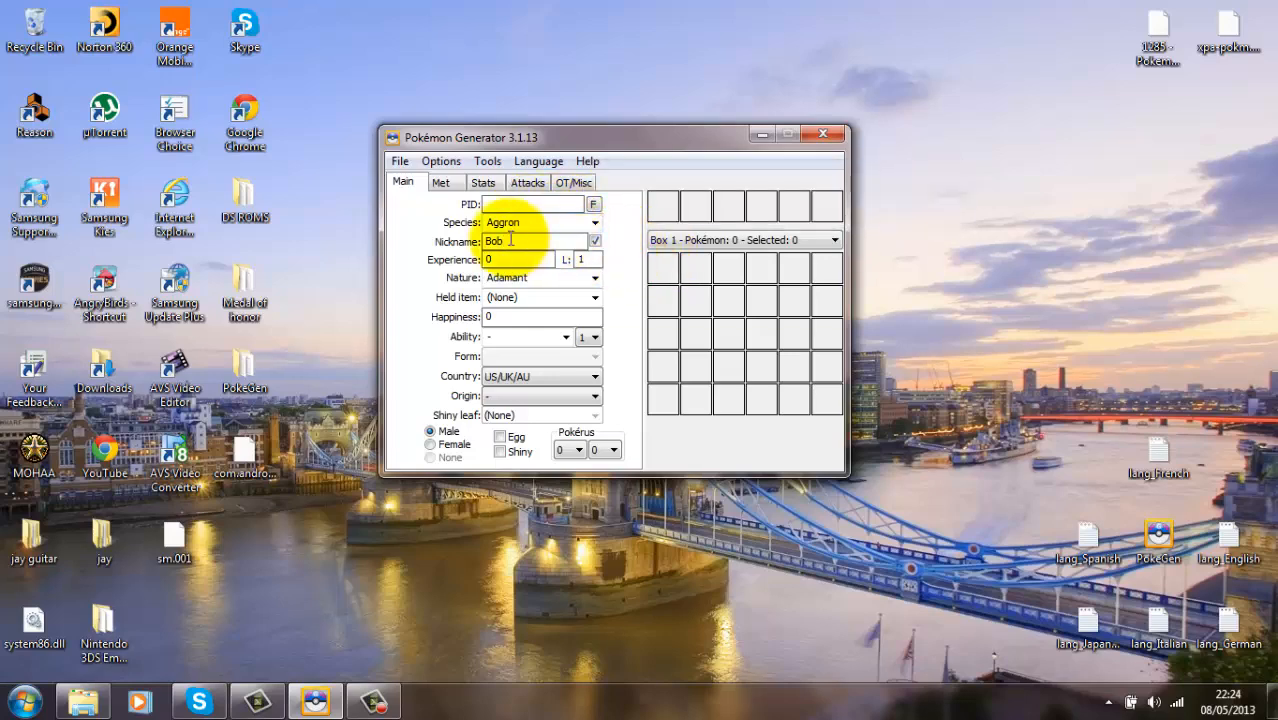
mouse_move(511, 240)
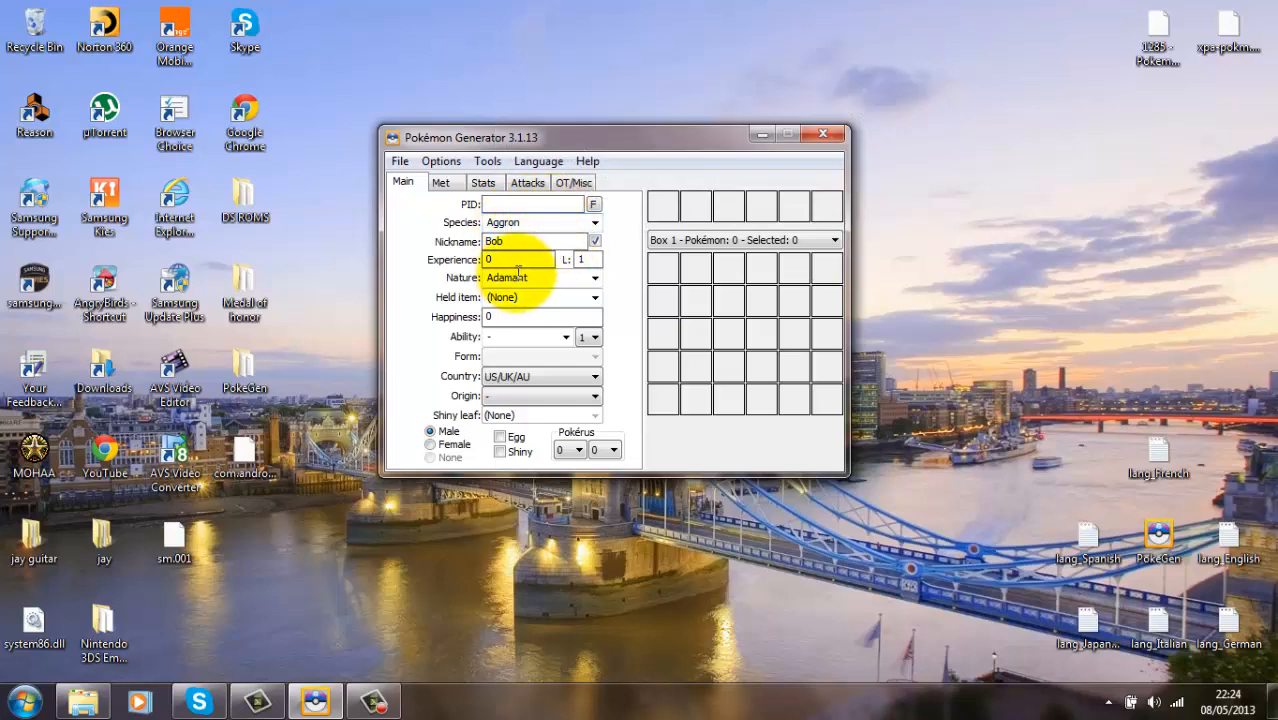
left_click(584, 259)
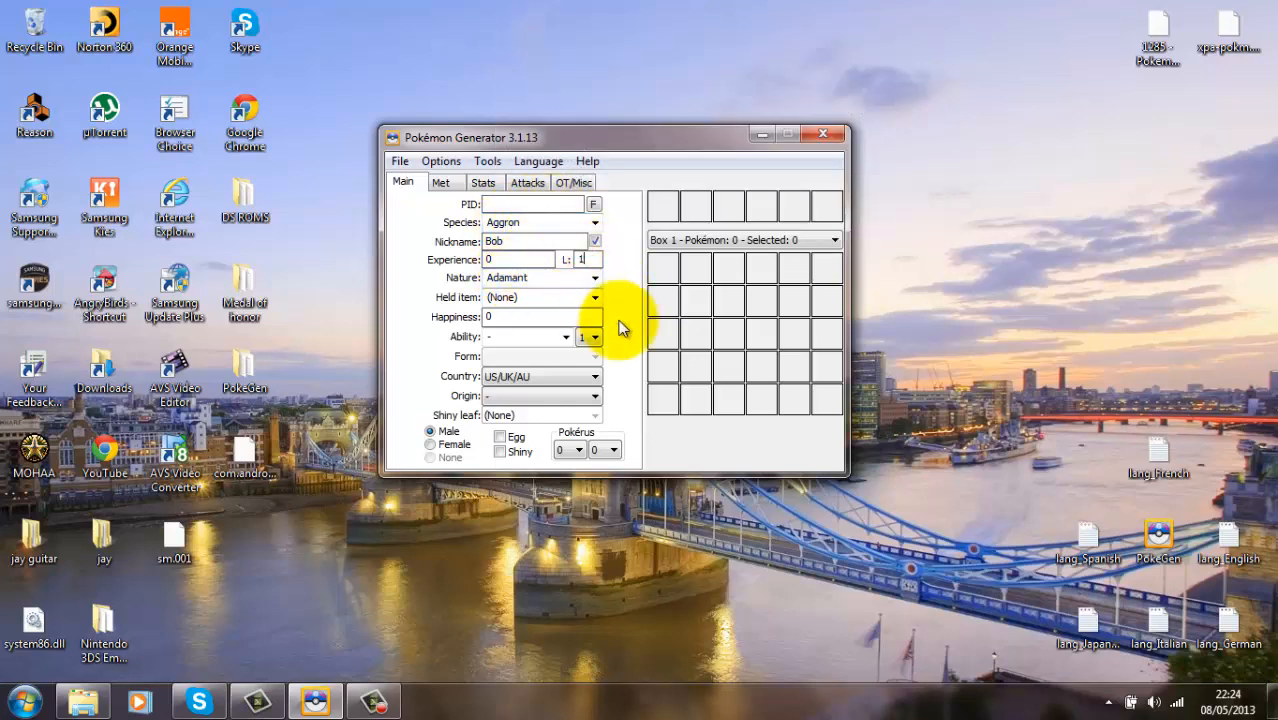
type("00")
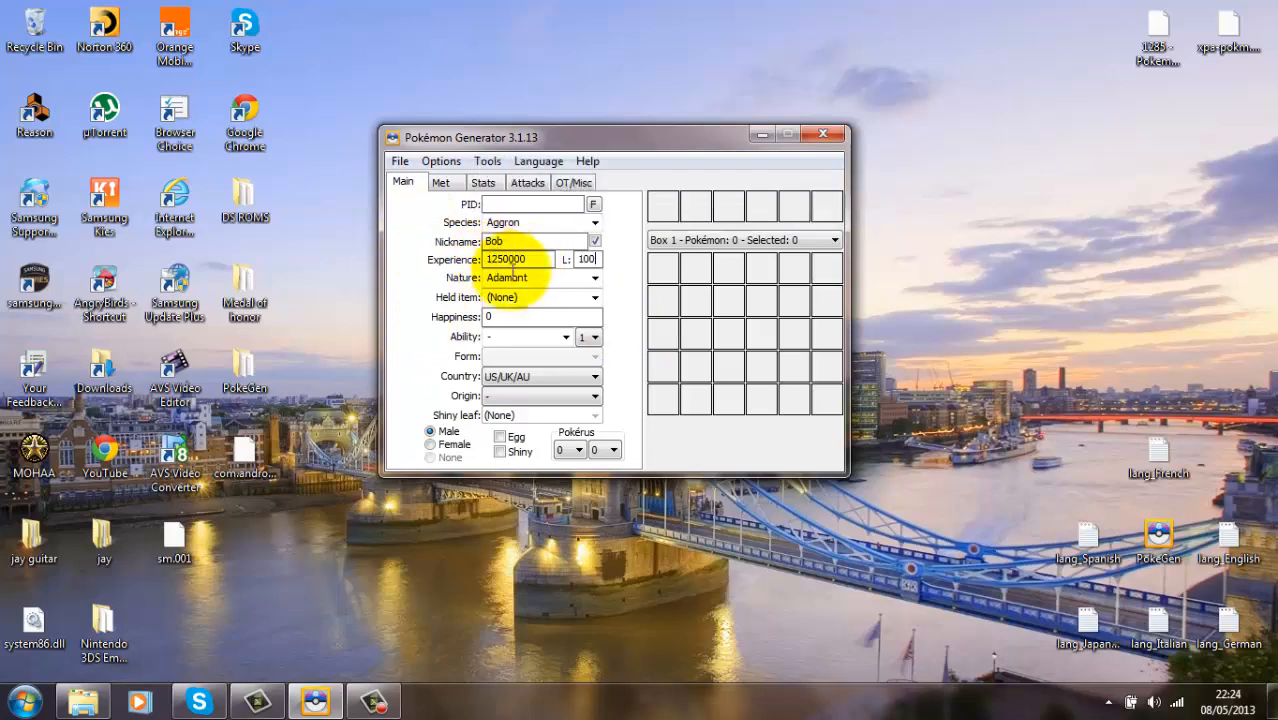
- Check how natures affect stats and set the Pokémon's nature to Impish
left_click(593, 279)
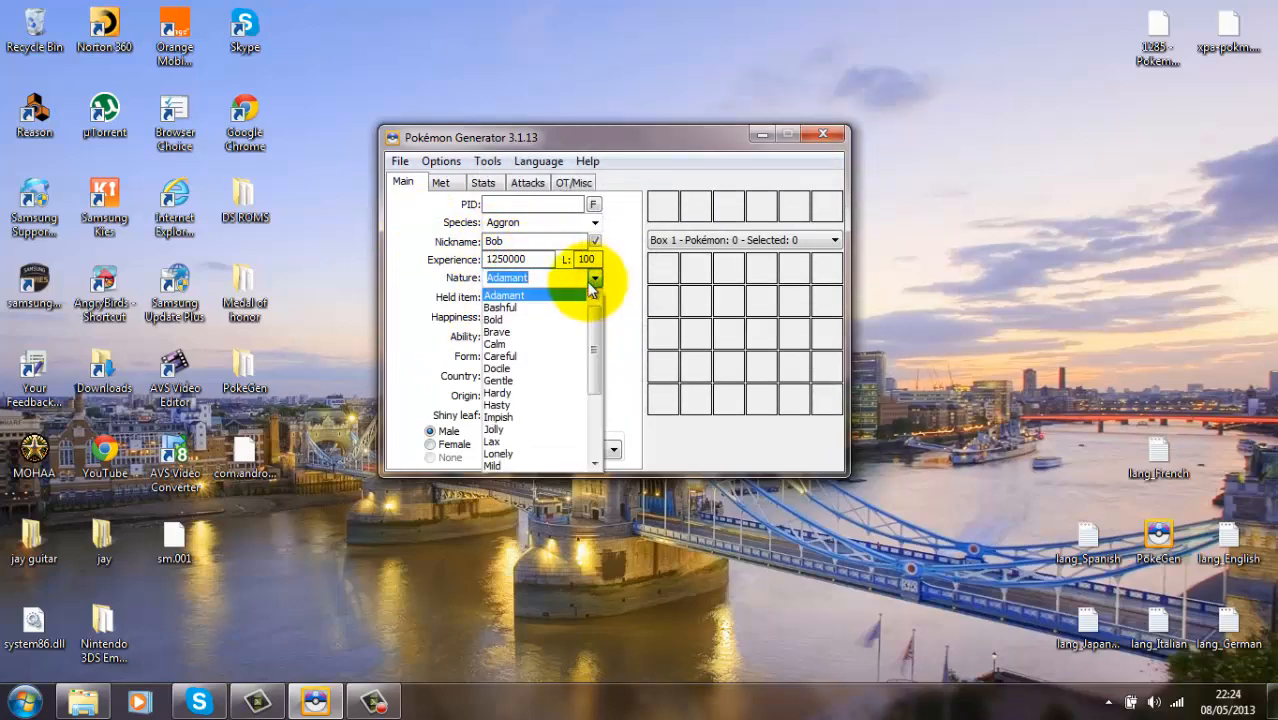
left_click(594, 278)
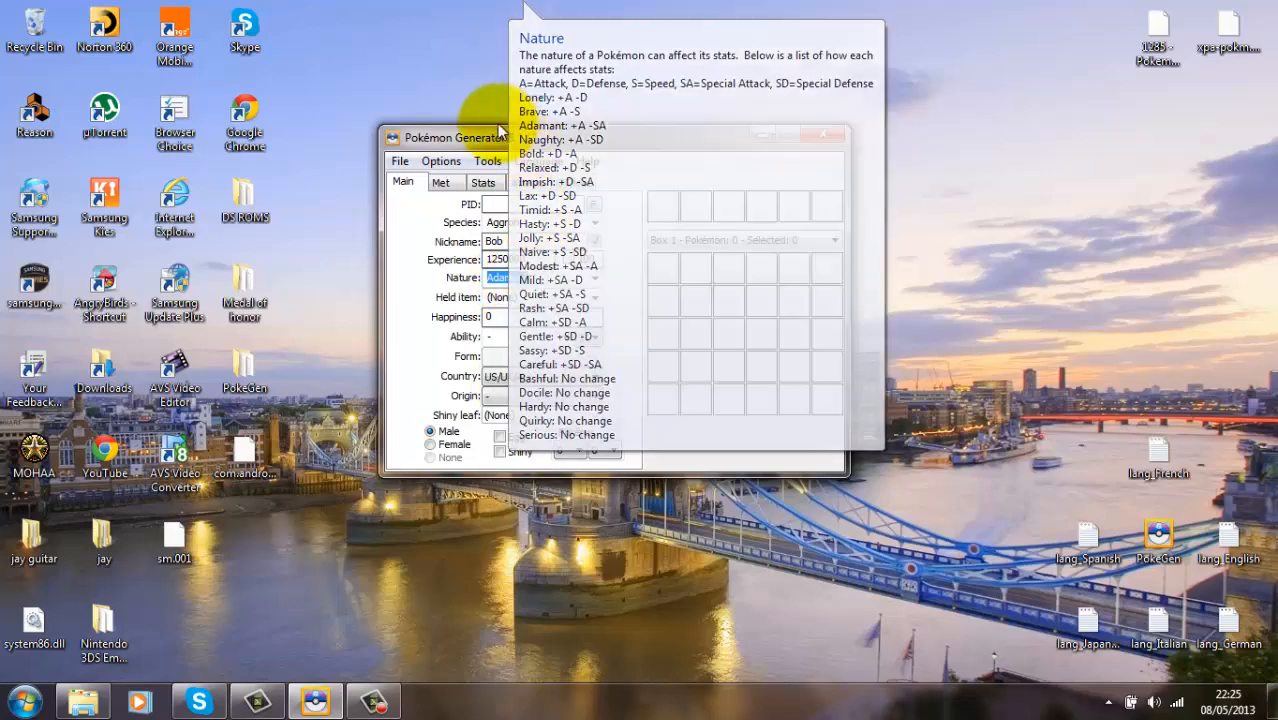
left_click_drag(491, 134, 489, 28)
mouse_move(530, 166)
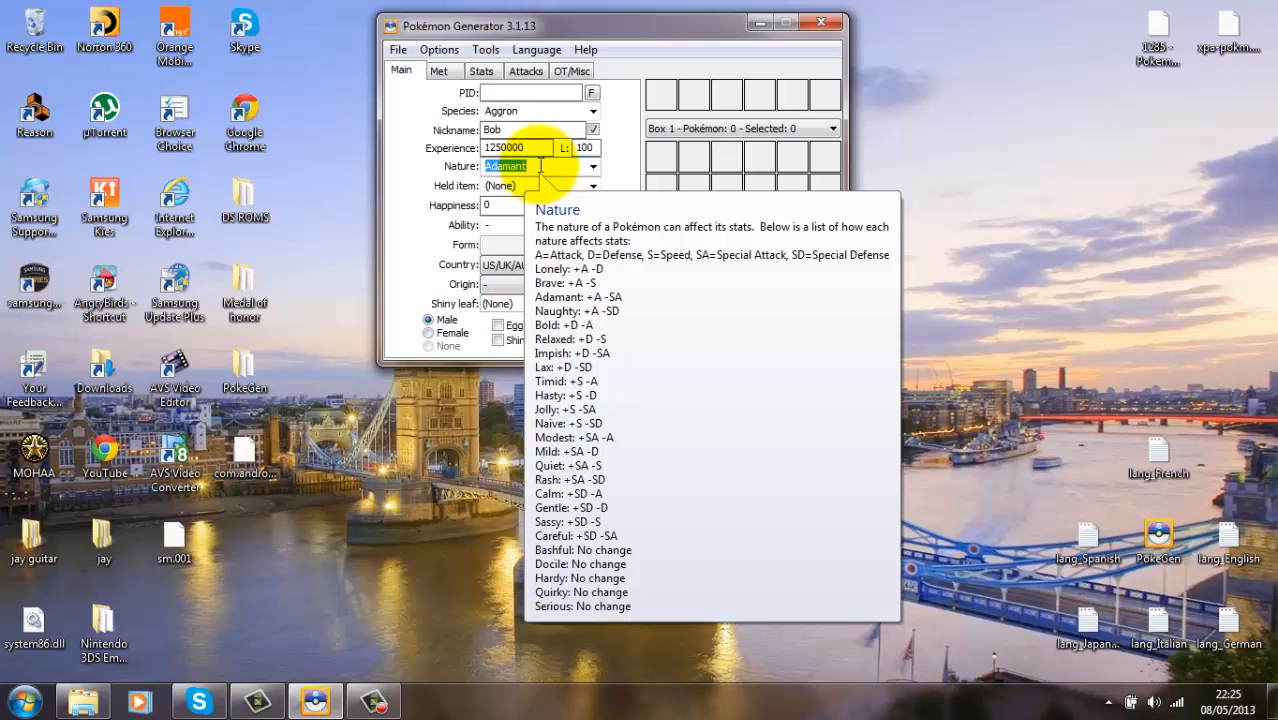
left_click(594, 168)
left_click(497, 305)
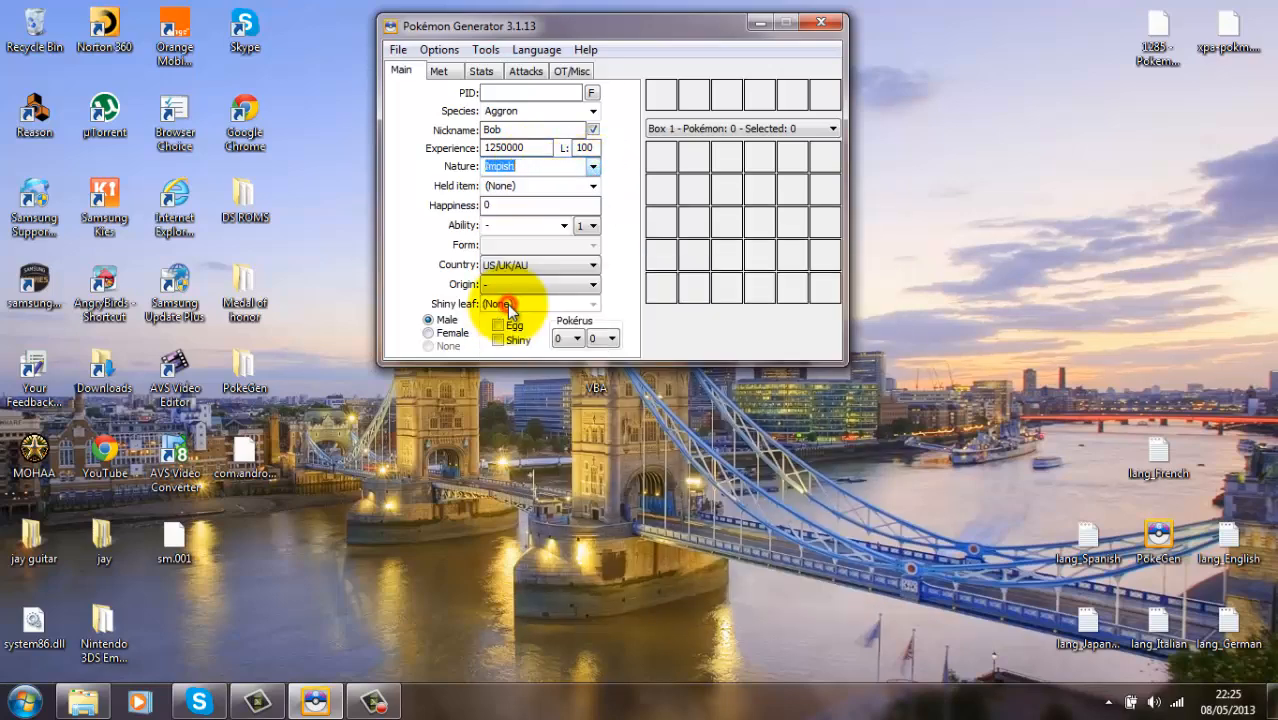
- Set the held item to Leftovers and the happiness to 255
left_click(593, 187)
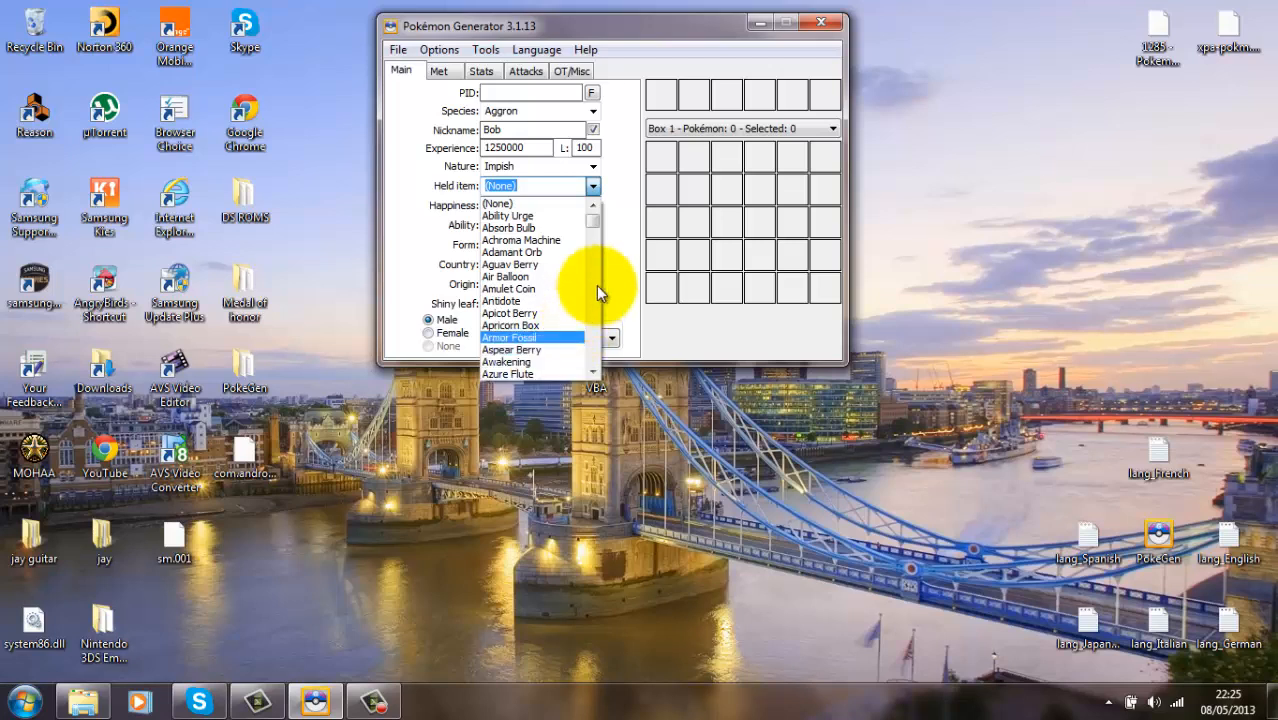
mouse_move(592, 218)
left_mouse_down()
mouse_move(590, 270)
mouse_move(596, 206)
left_mouse_up()
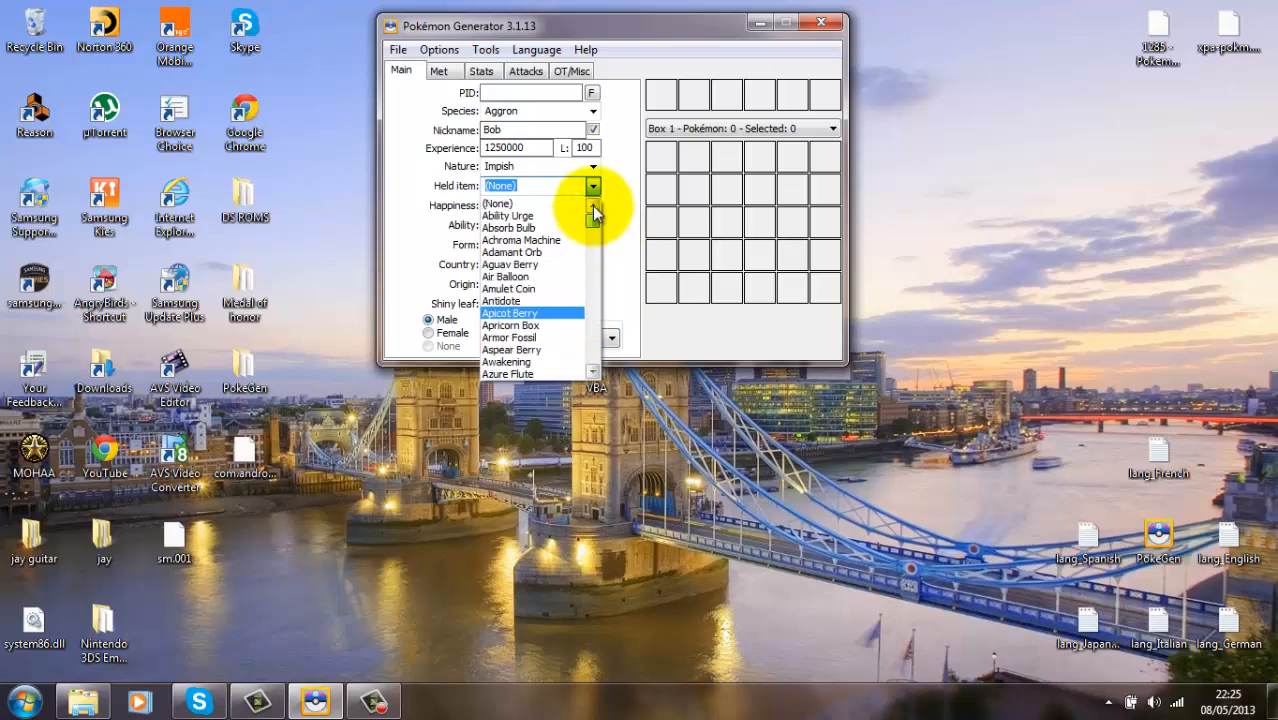
left_click(534, 185)
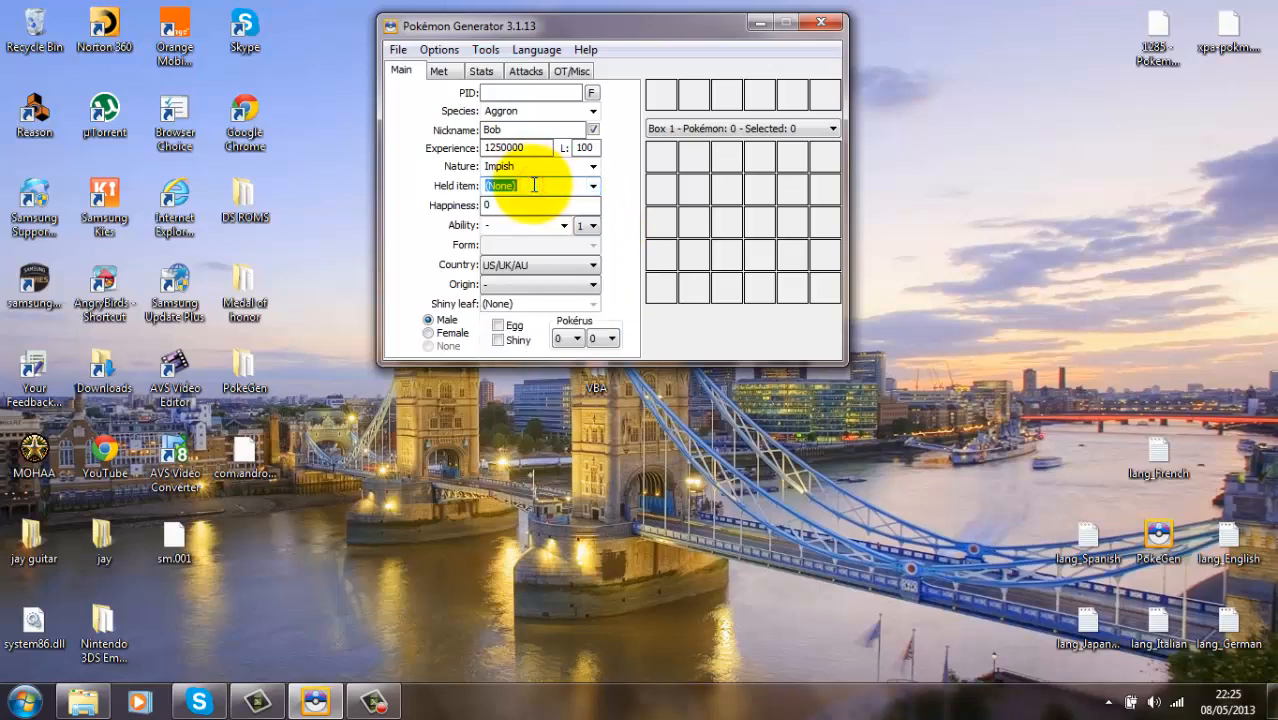
key("BackSpace")
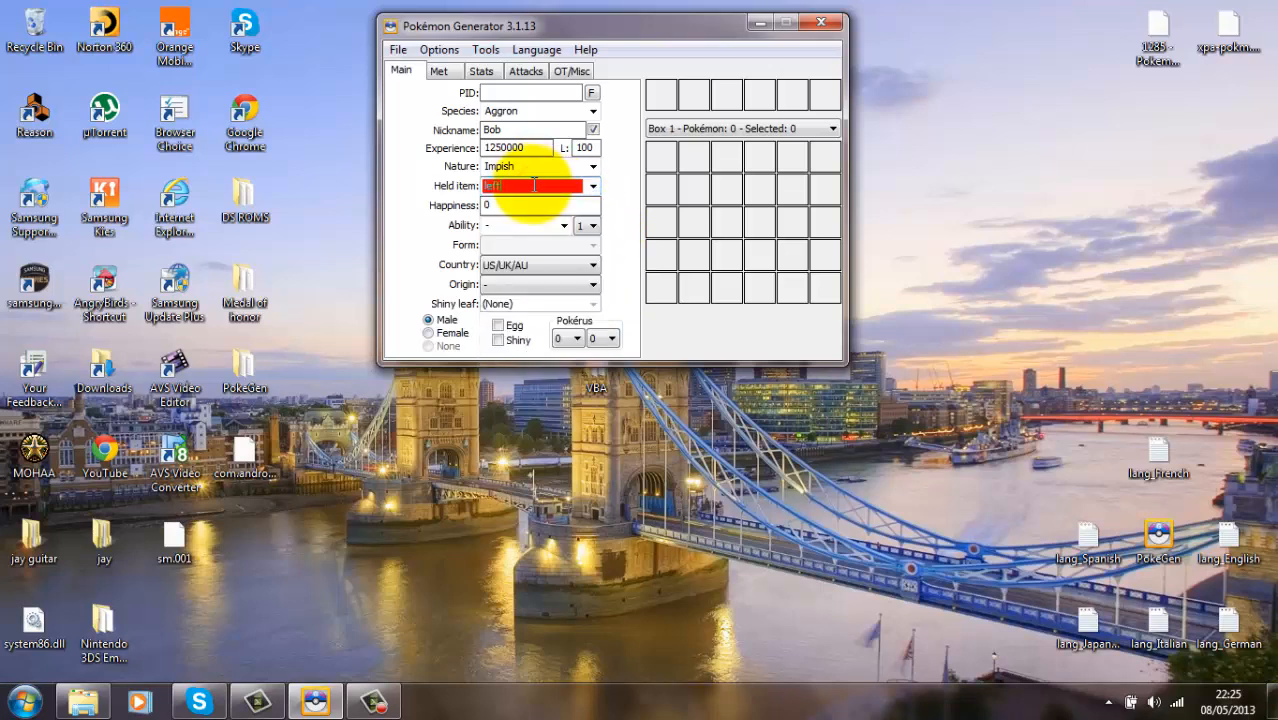
type("leftovers")
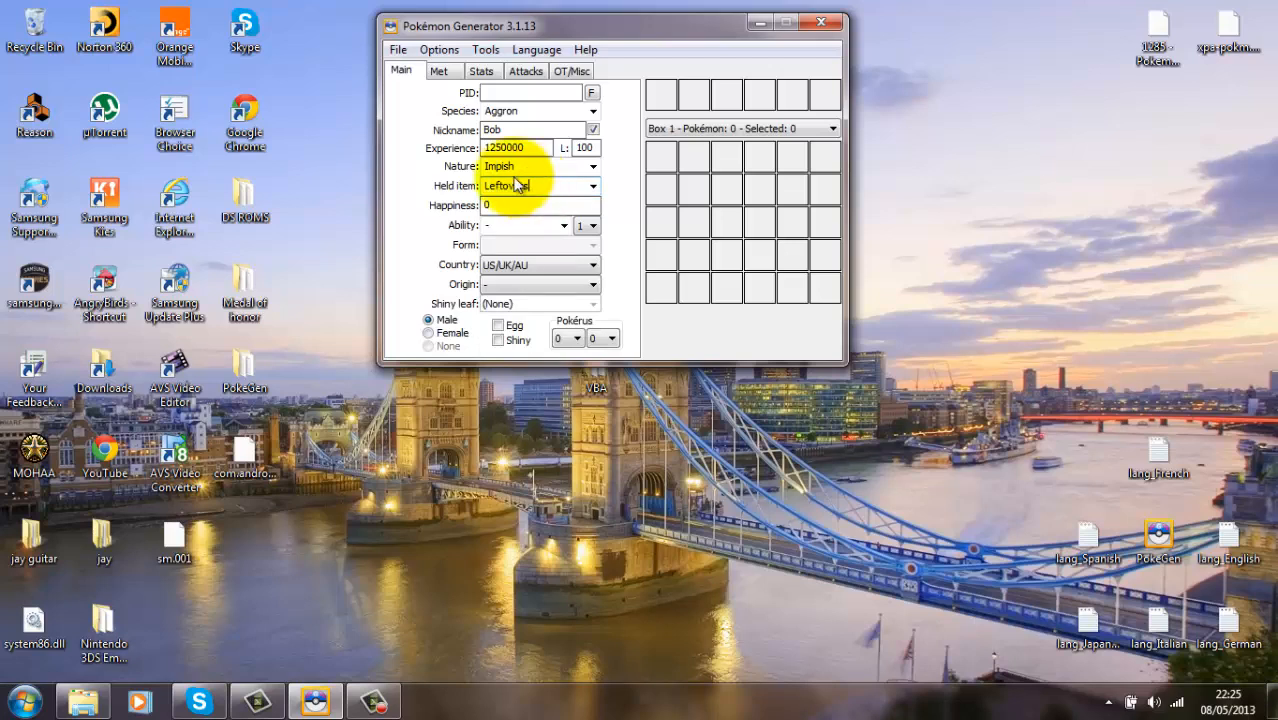
left_click(530, 206)
left_click_drag(530, 207, 467, 207)
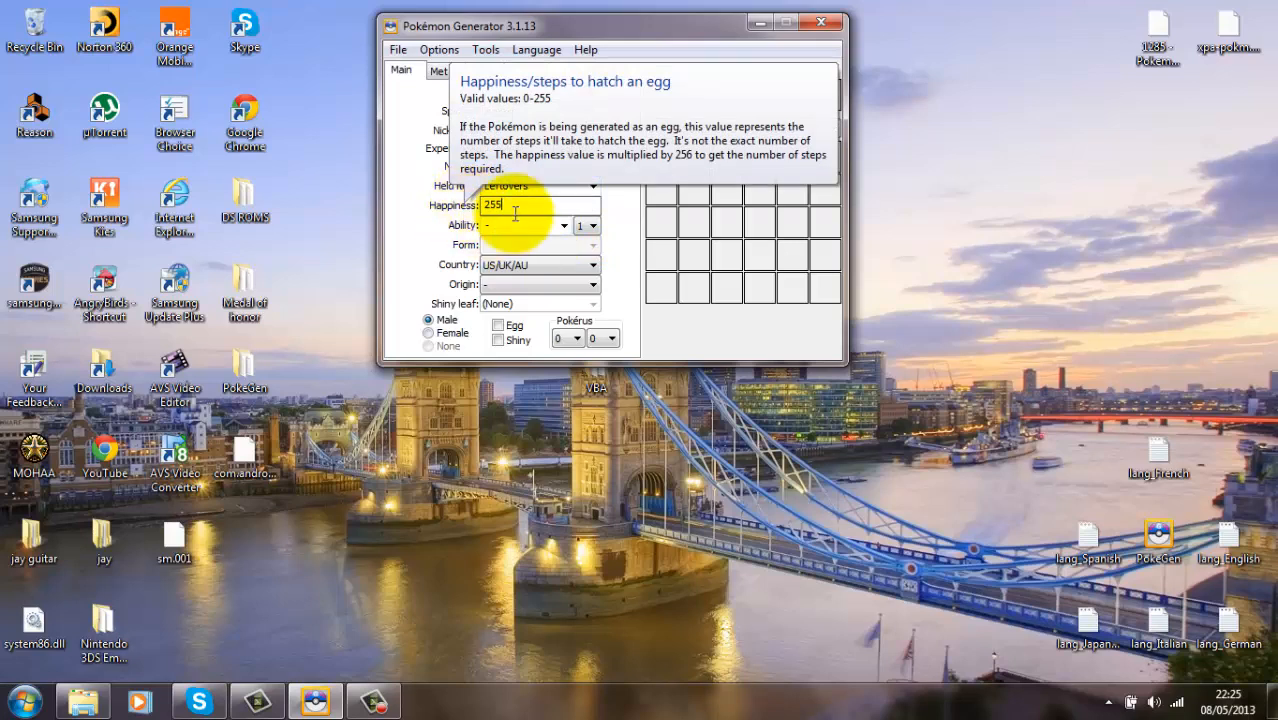
left_click(564, 226)
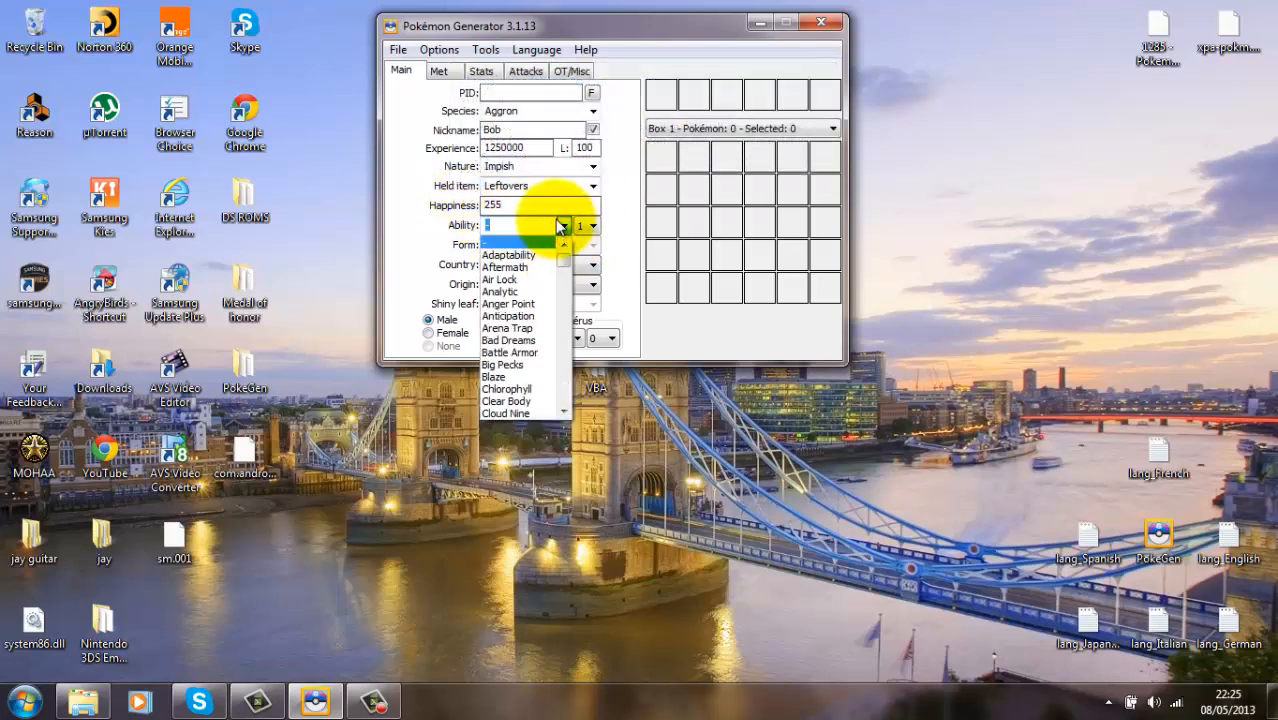
left_click(564, 226)
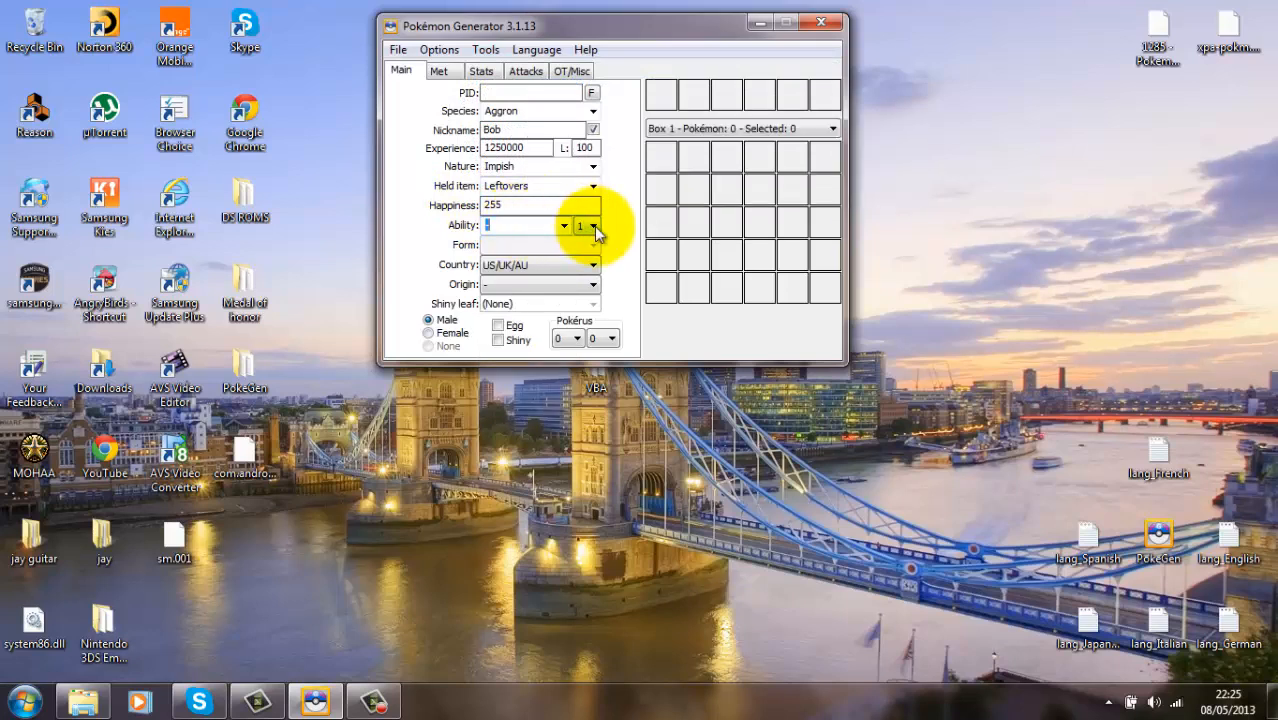
left_click(593, 227)
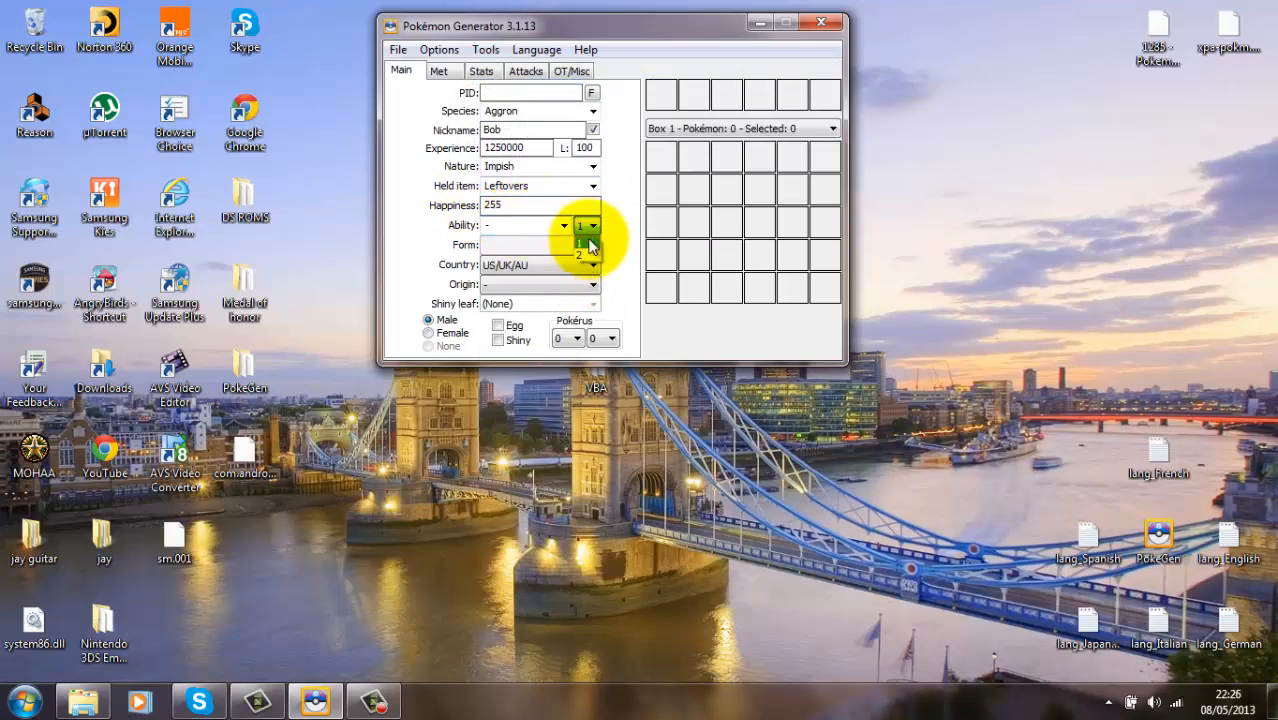
left_click(589, 228)
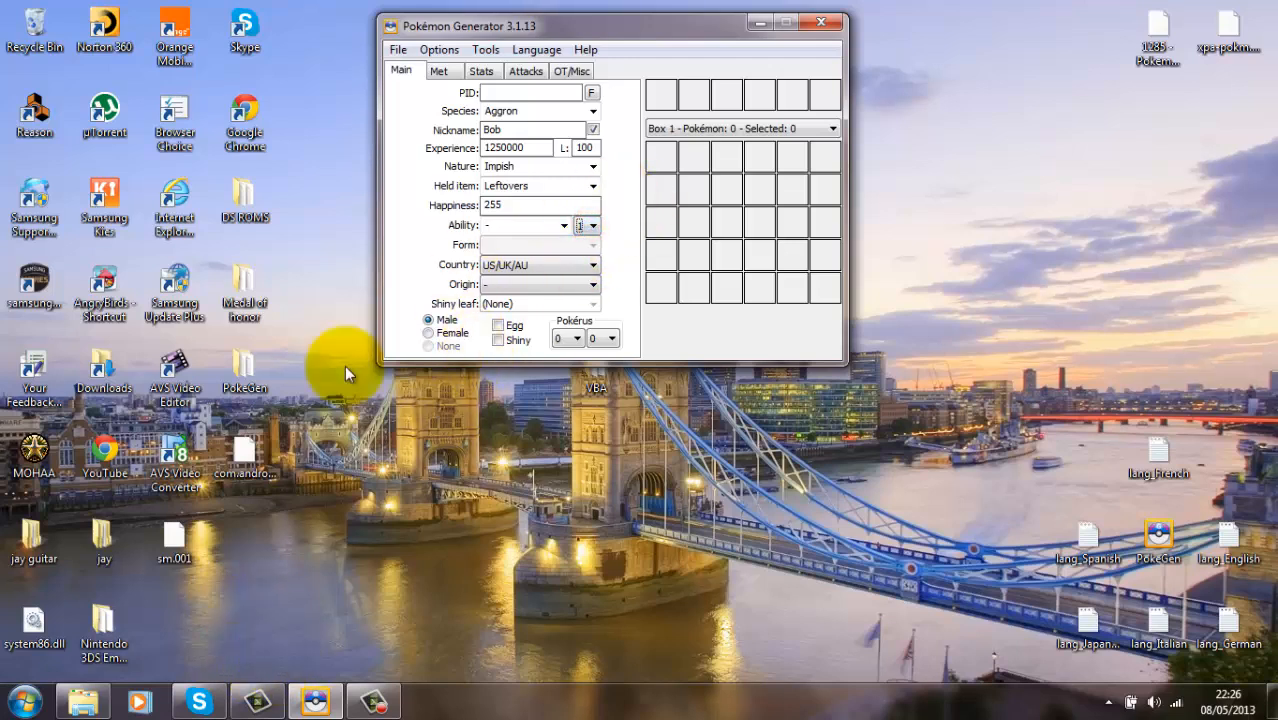
- Open Google Chrome and enter the Serebii.net site from its bookmark
left_click(245, 120)
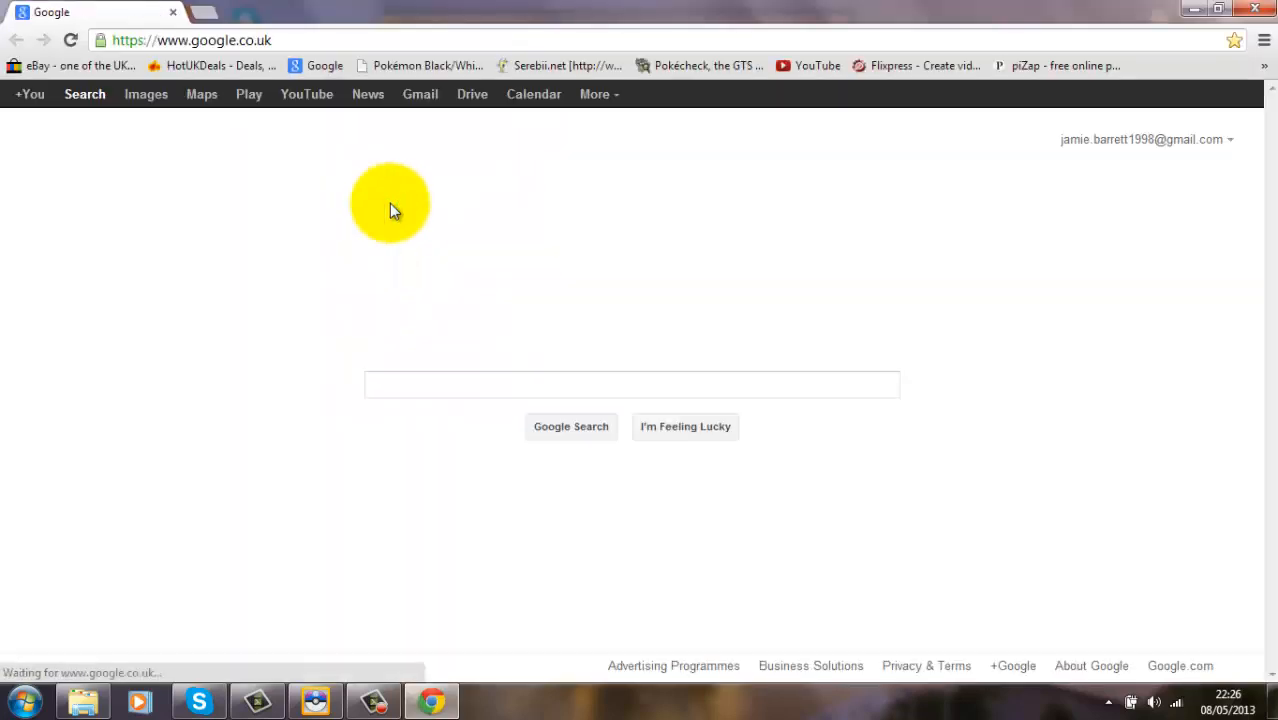
left_click(578, 64)
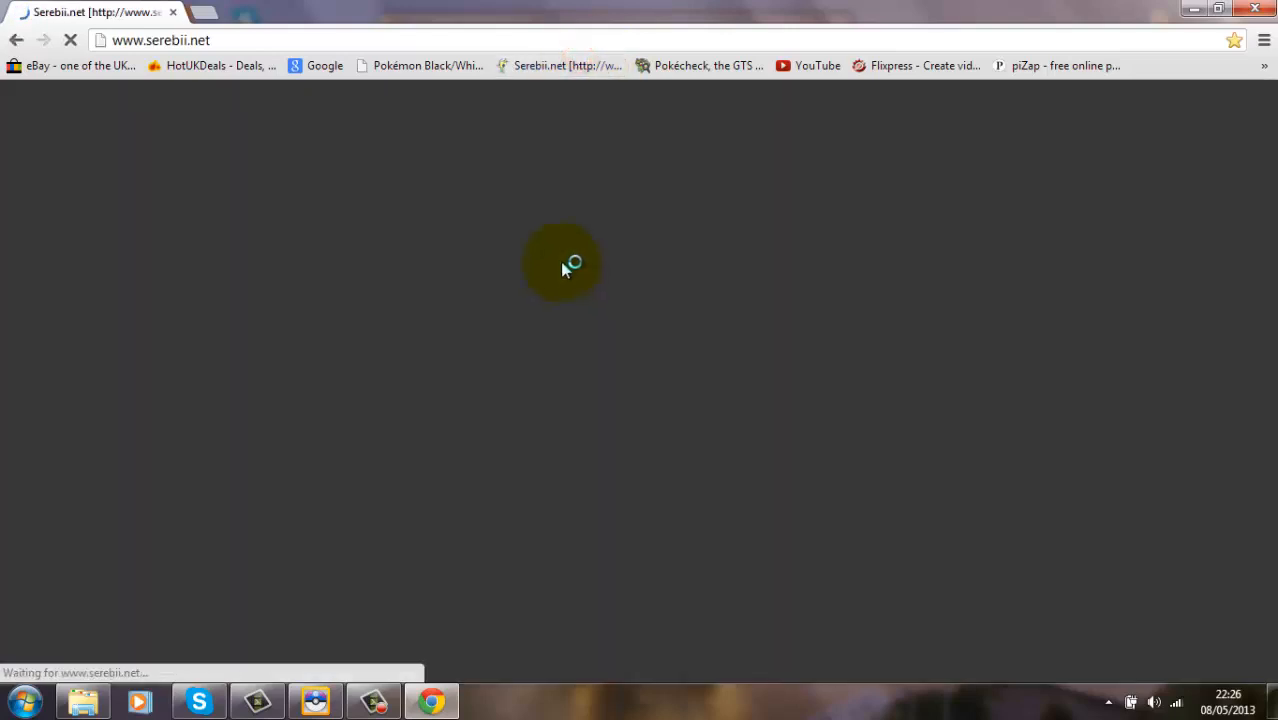
left_click(595, 378)
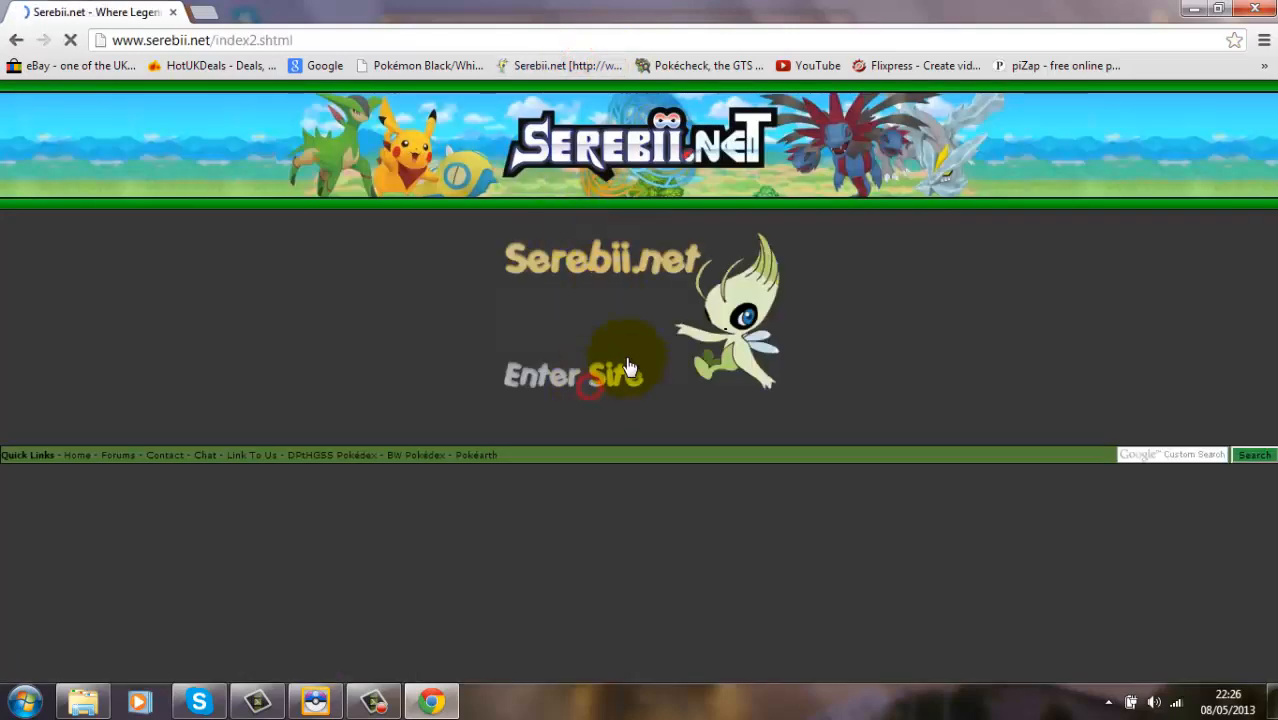
- Search Serebii.net for "aggron" and open Aggron's Black/White Pokédex page to examine its abilities
left_click(1129, 218)
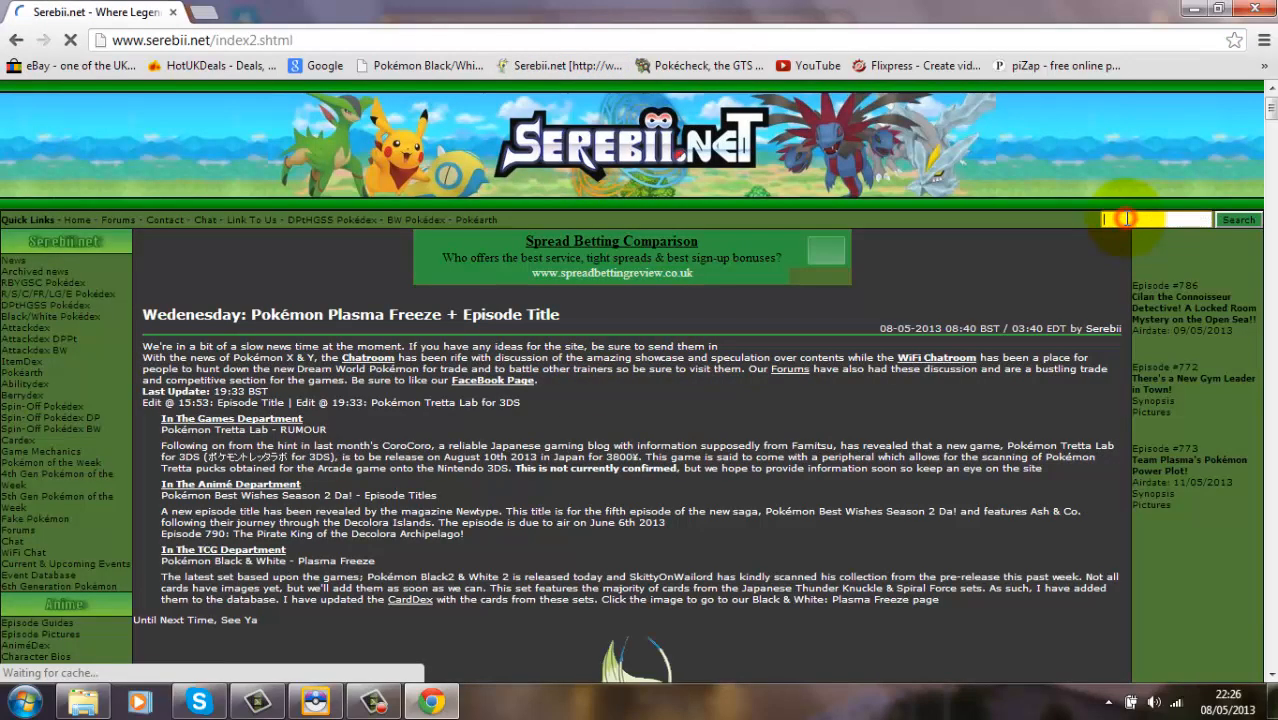
type("aggr")
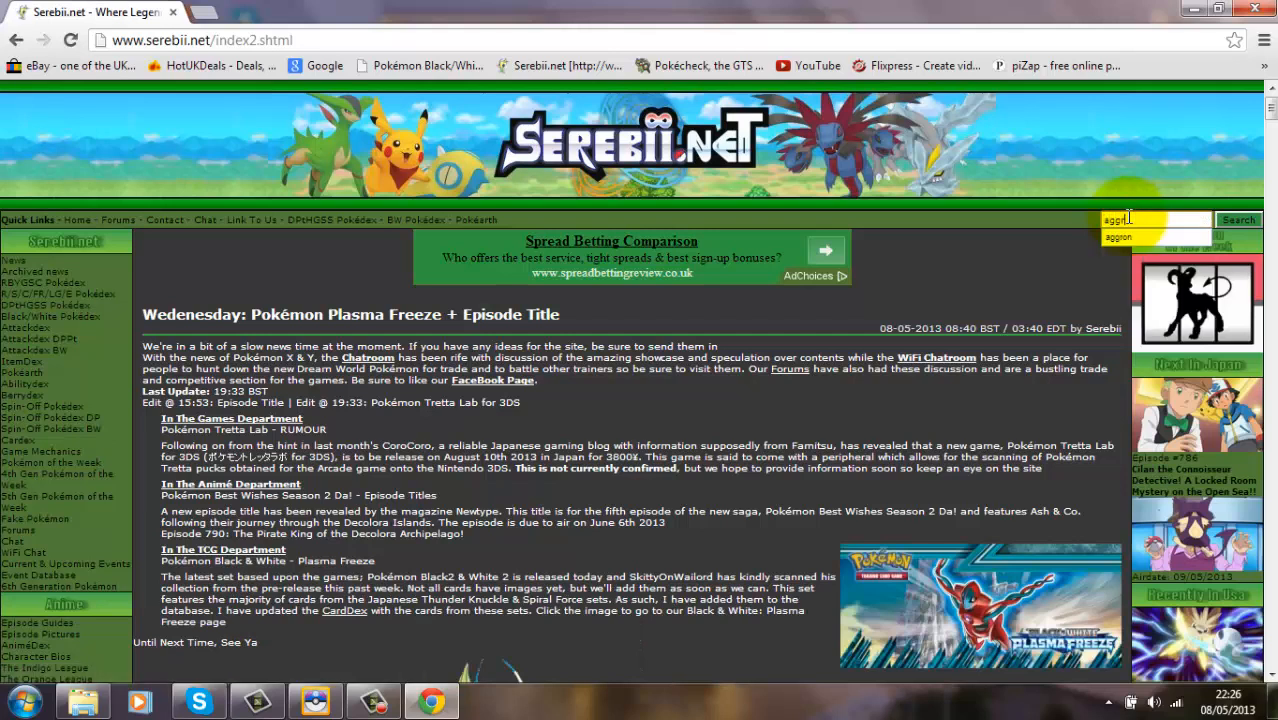
type("on")
key("Return")
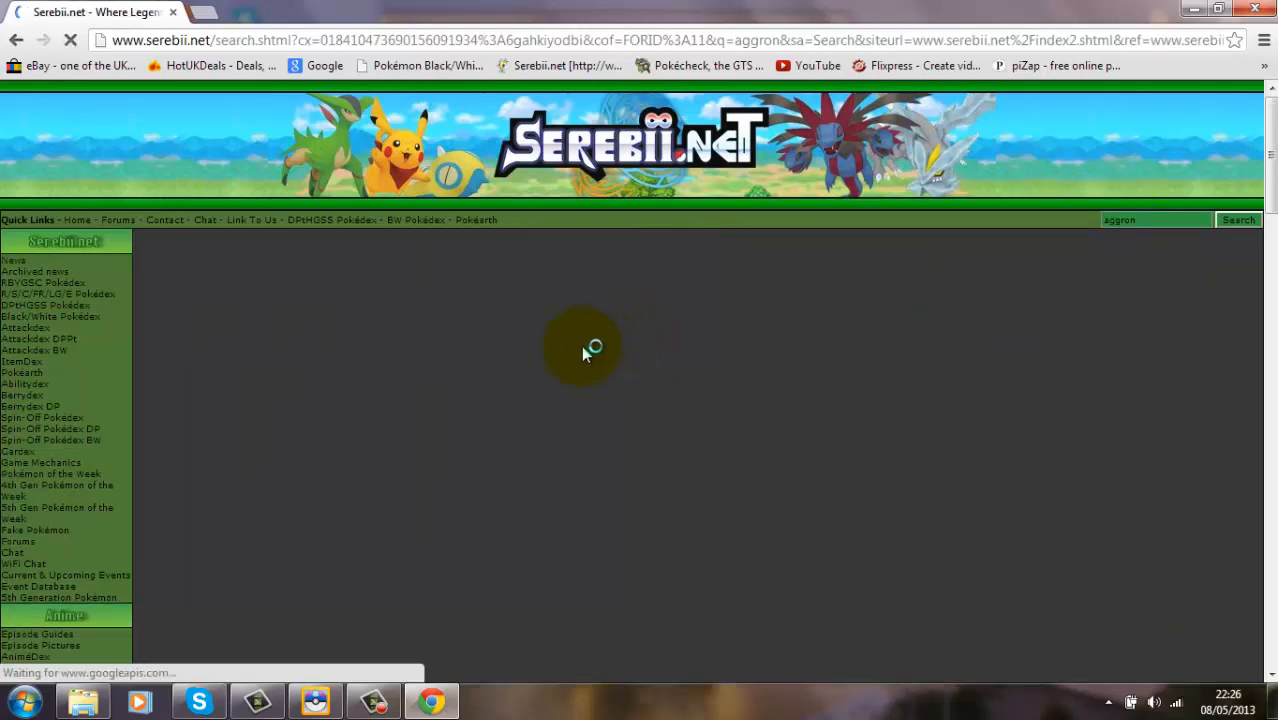
left_click(570, 390)
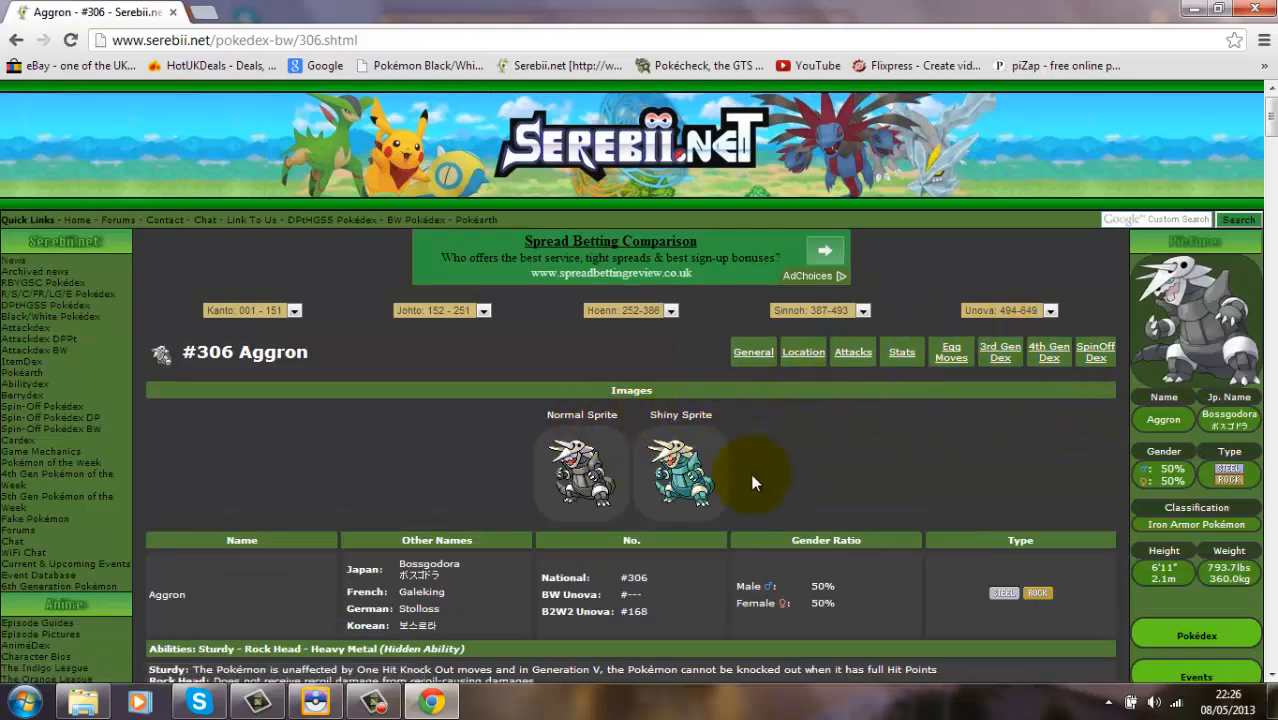
scroll(841, 348, "down", 2)
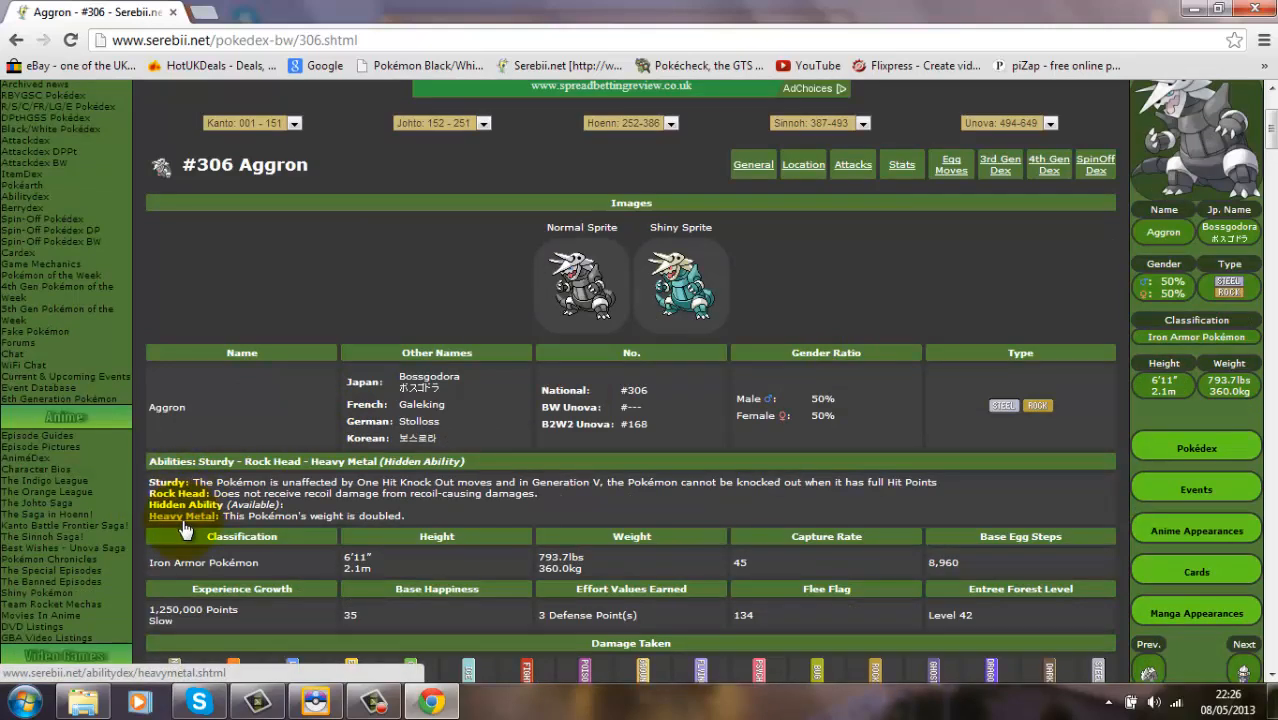
- Switch back to Pokémon Generator and set the Pokémon's ability to Heavy Metal
left_click(370, 703)
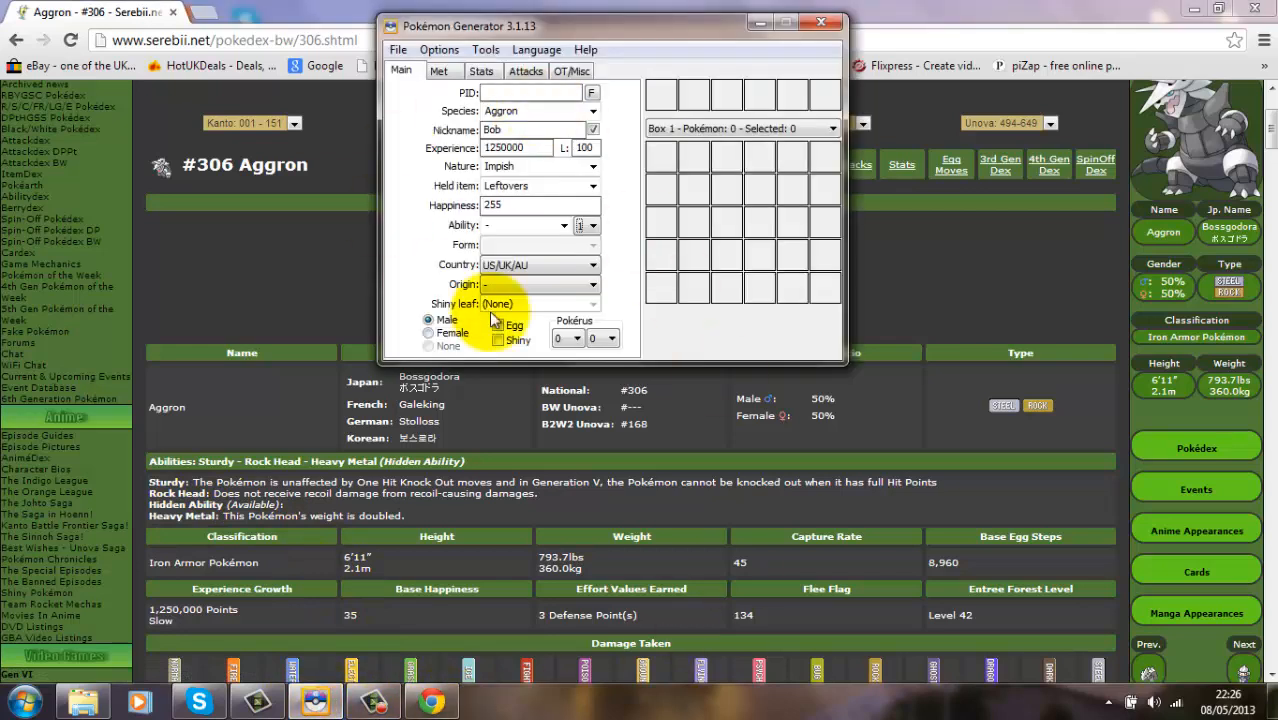
left_click(513, 224)
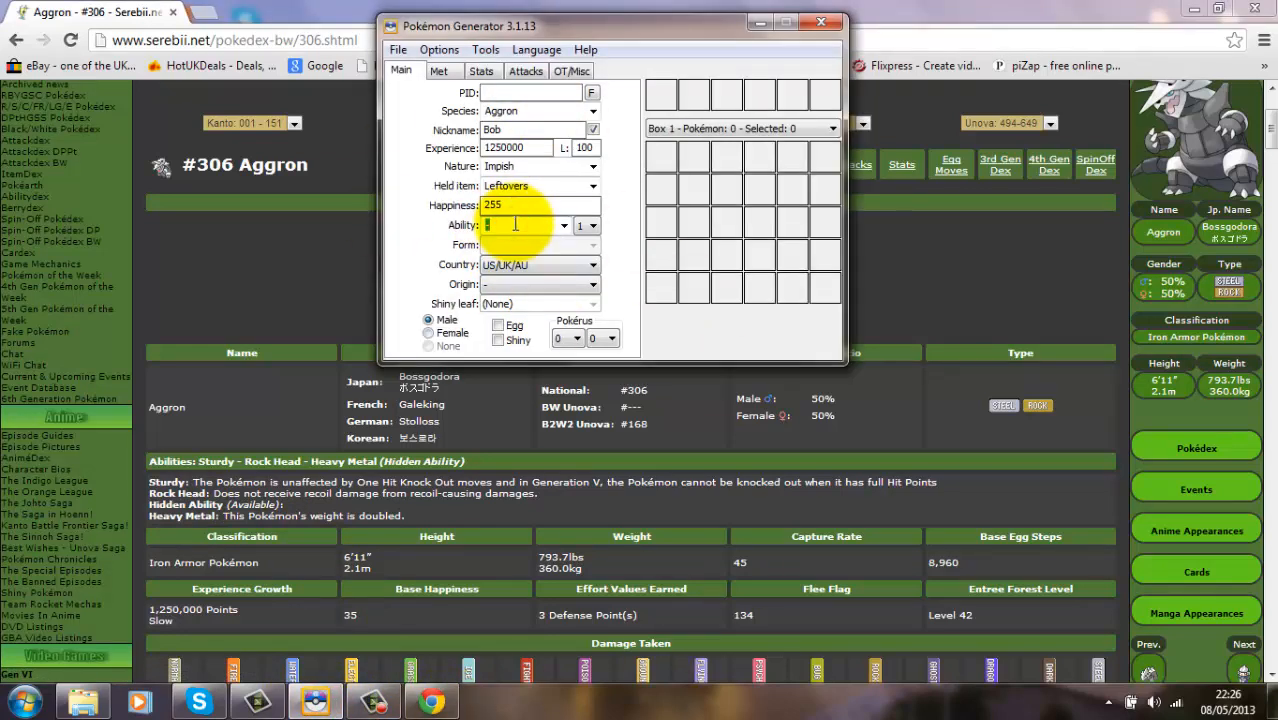
type("he")
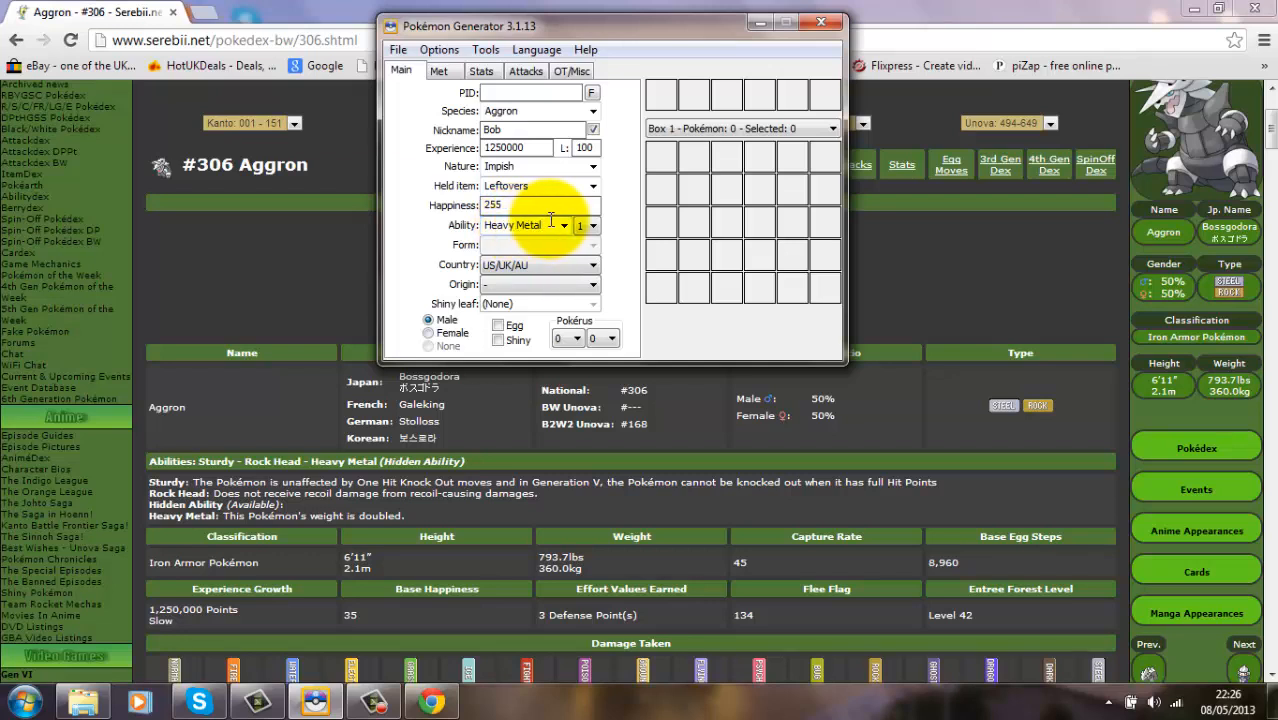
- Change the Pokémon's ability to Sturdy
left_click_drag(556, 225, 486, 226)
key("BackSpace")
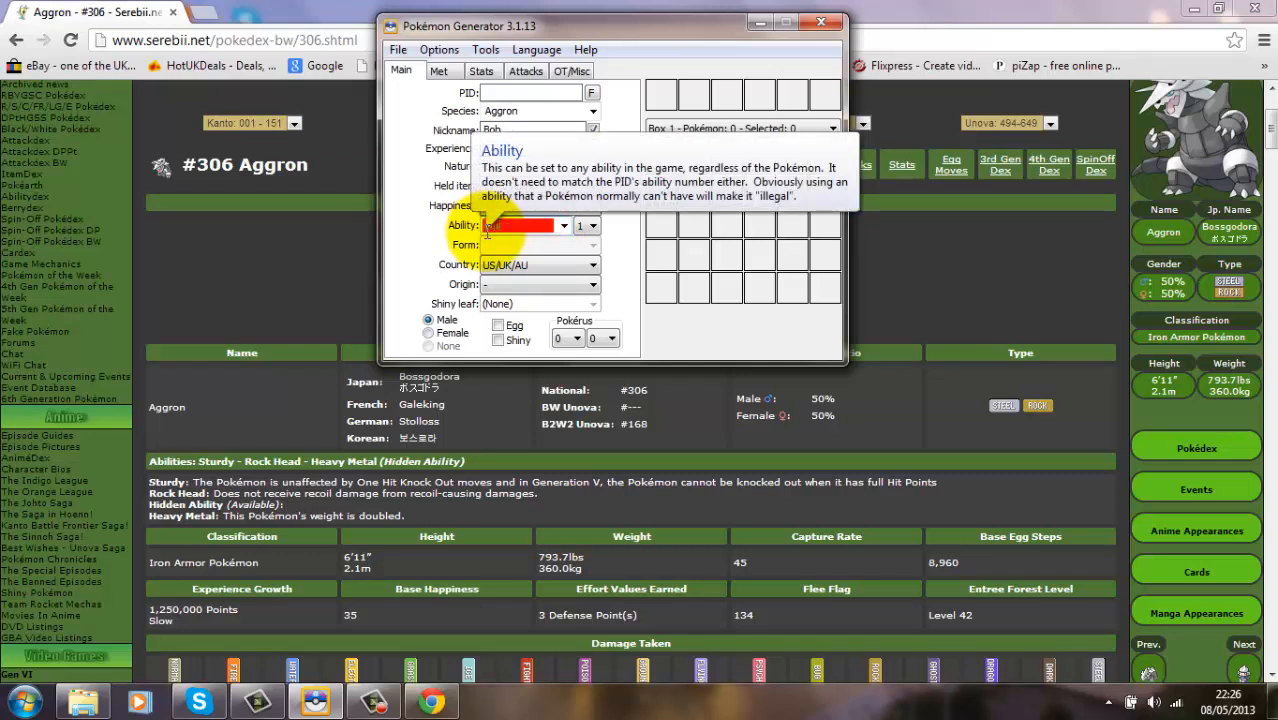
type("sturdy")
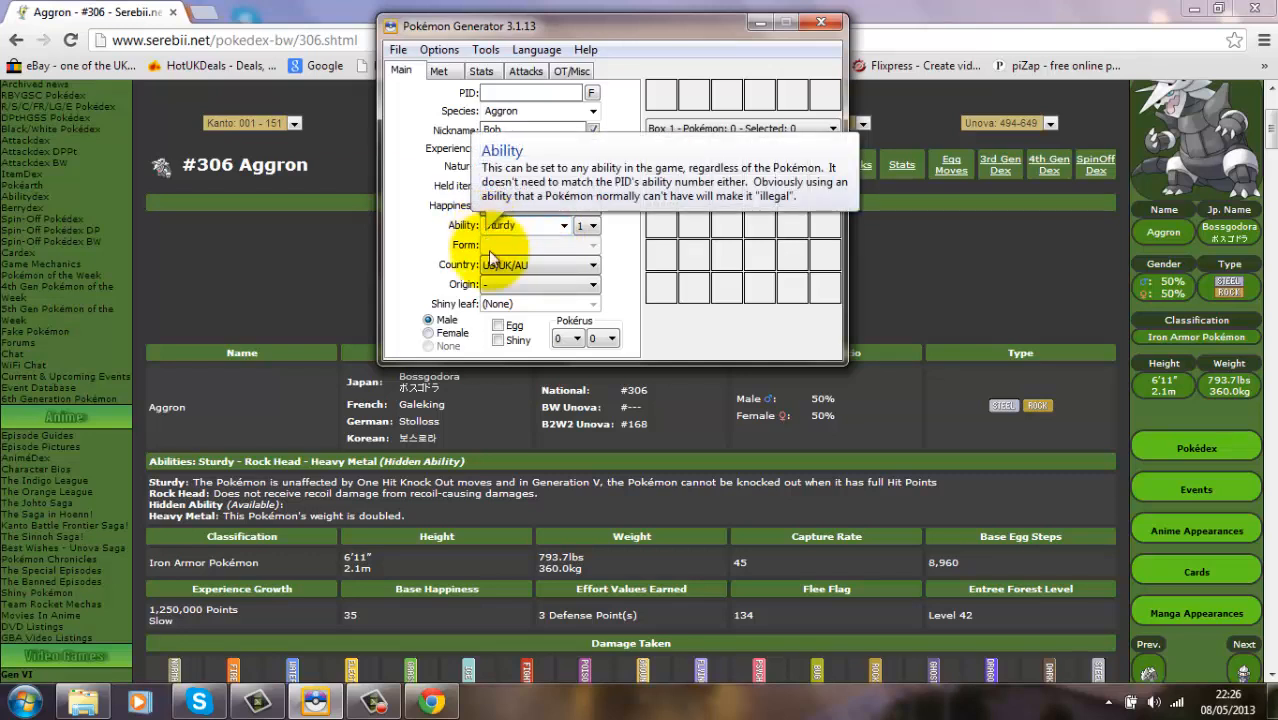
- Review the choices for the Pokémon's country and origin, and the game choices in its met details
left_click(541, 270)
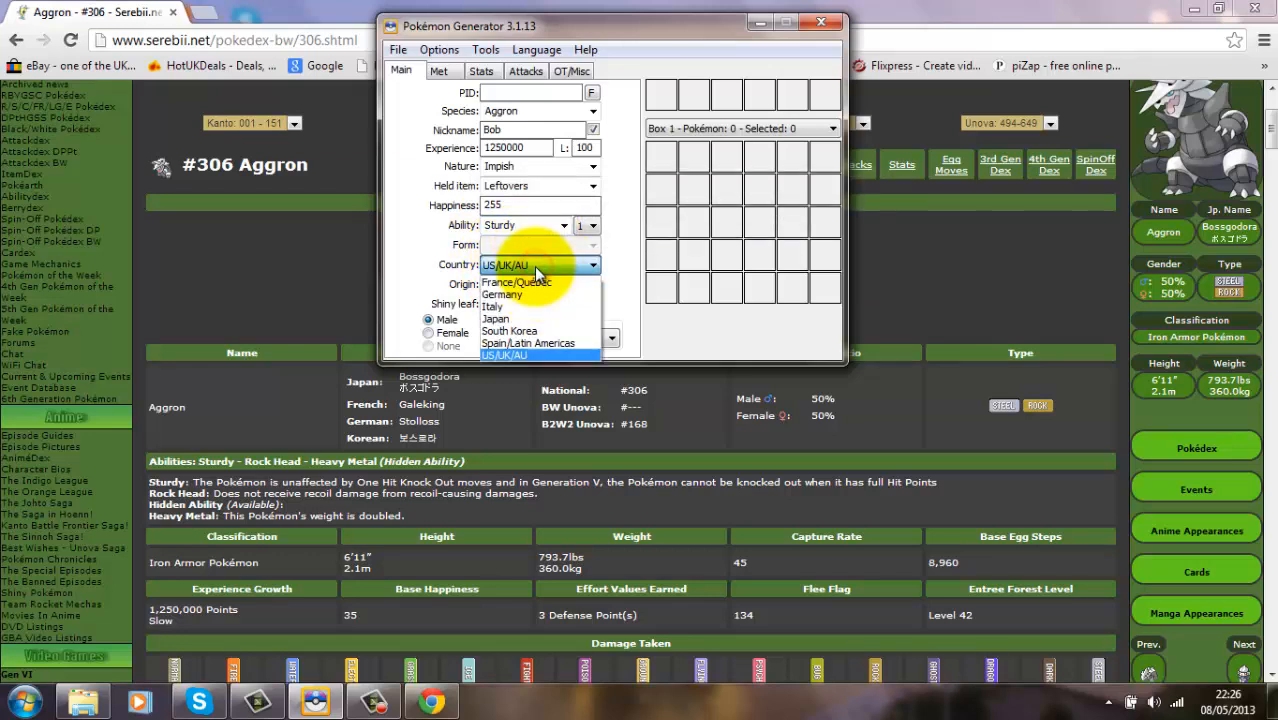
left_click(535, 268)
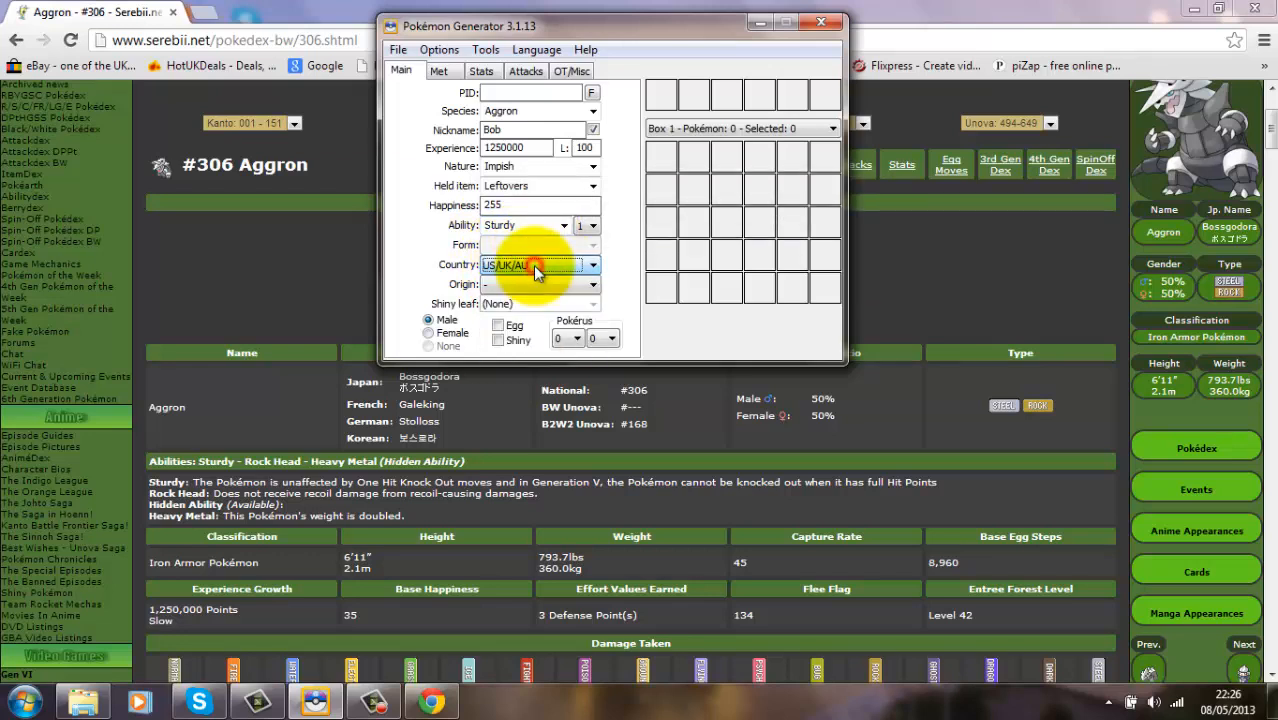
left_click(533, 265)
left_click(535, 266)
left_click(531, 285)
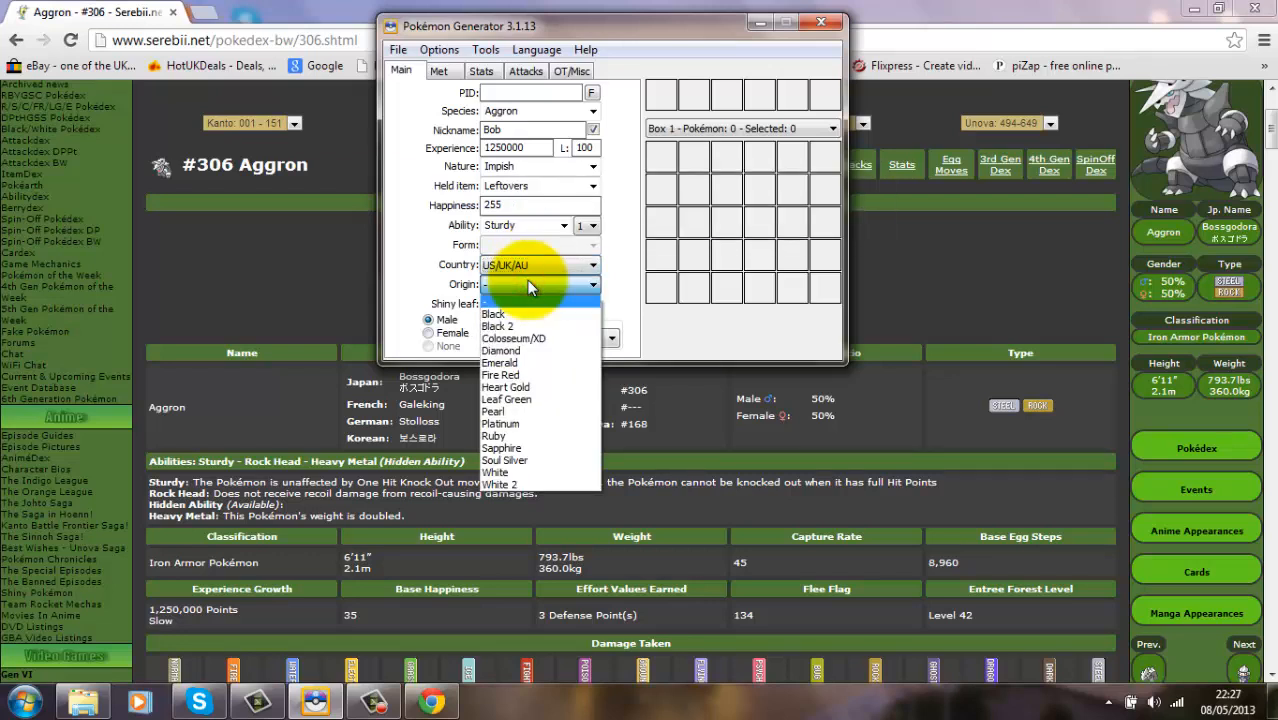
left_click(529, 284)
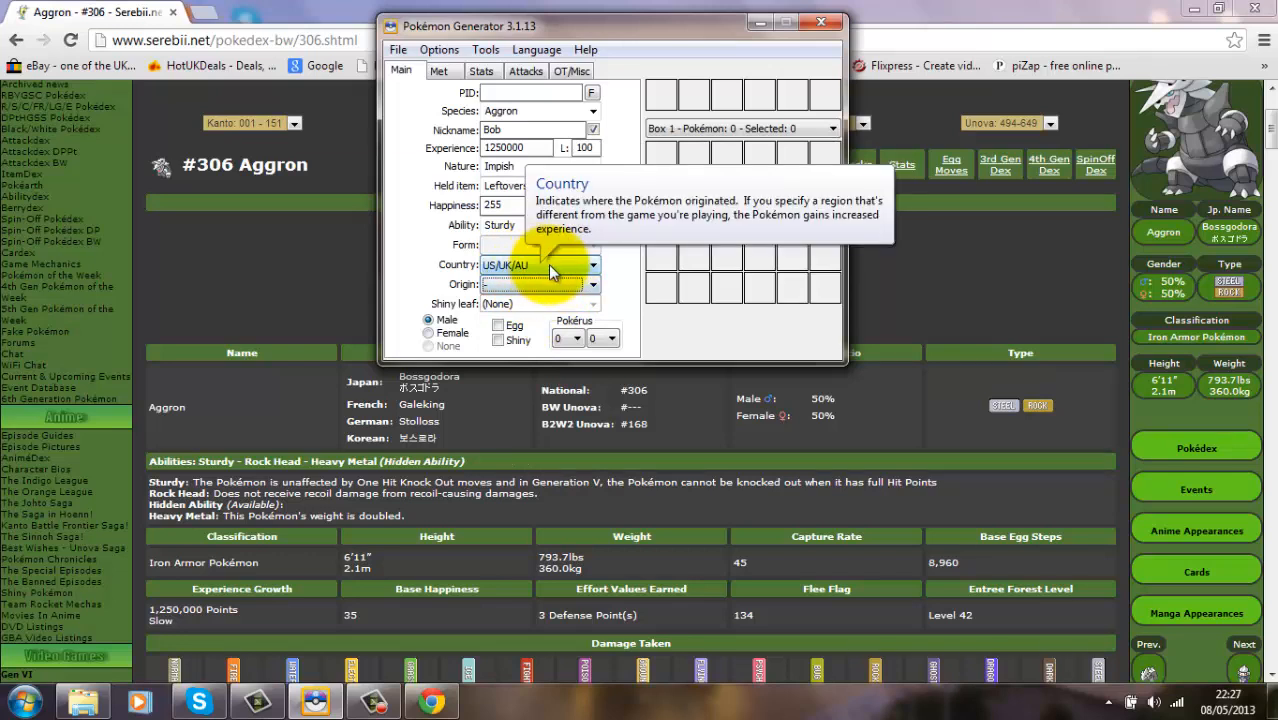
left_click(548, 265)
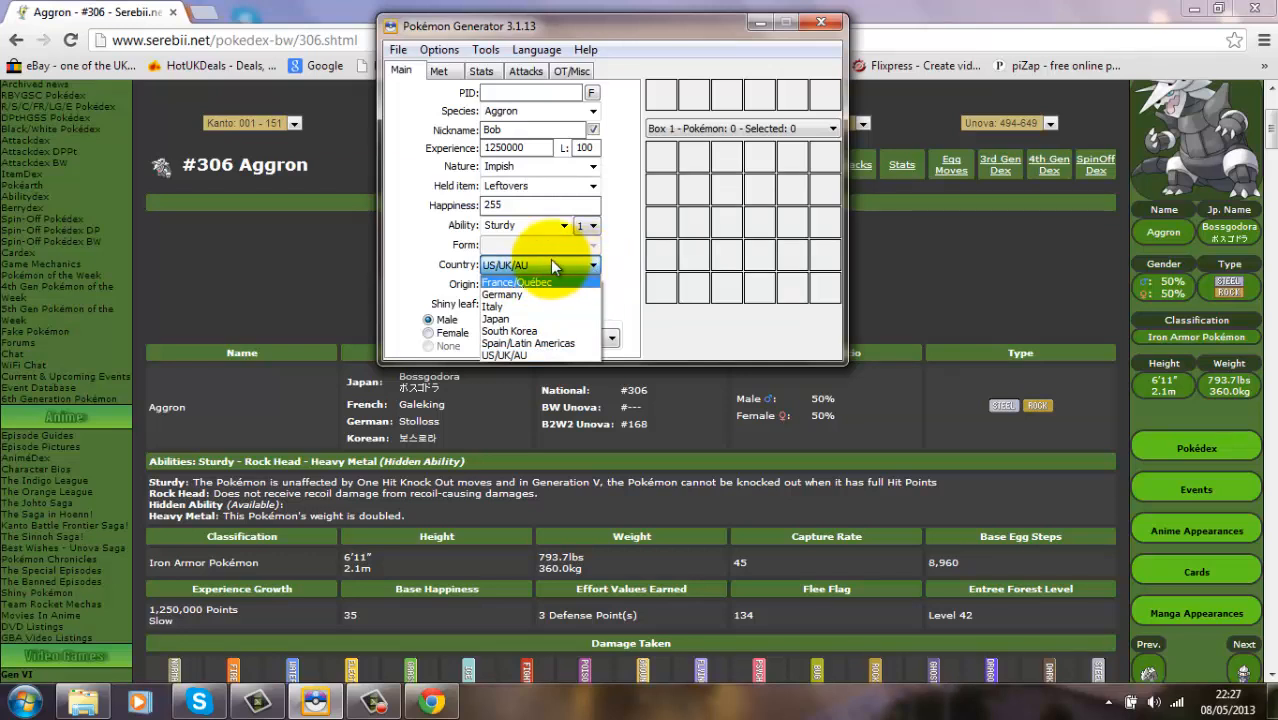
left_click(585, 265)
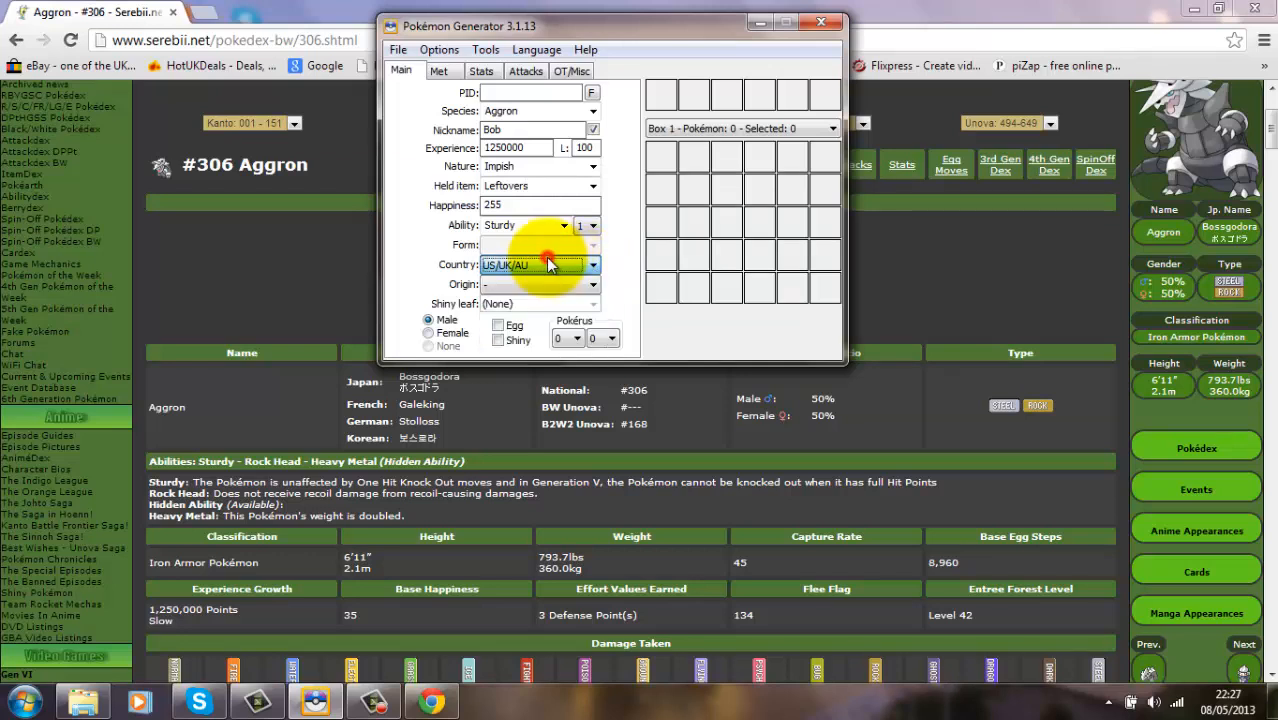
left_click(439, 49)
left_click(437, 49)
left_click(442, 71)
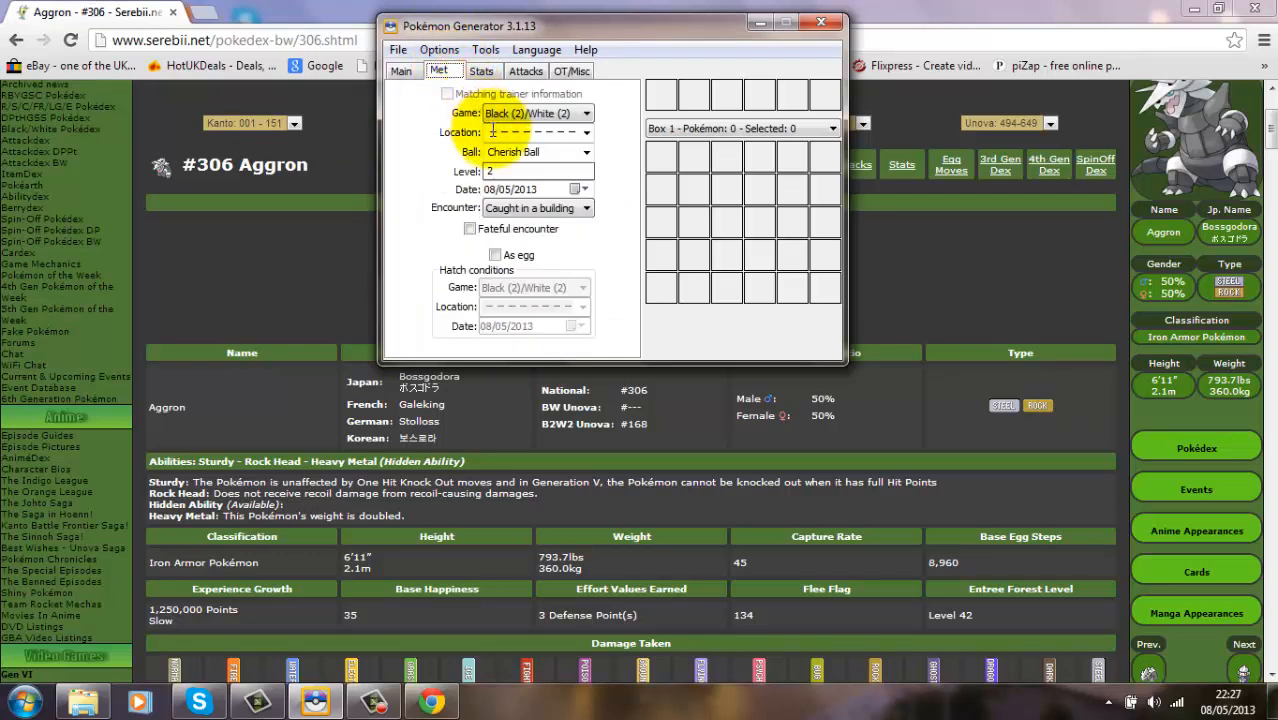
left_click(551, 115)
left_click(550, 116)
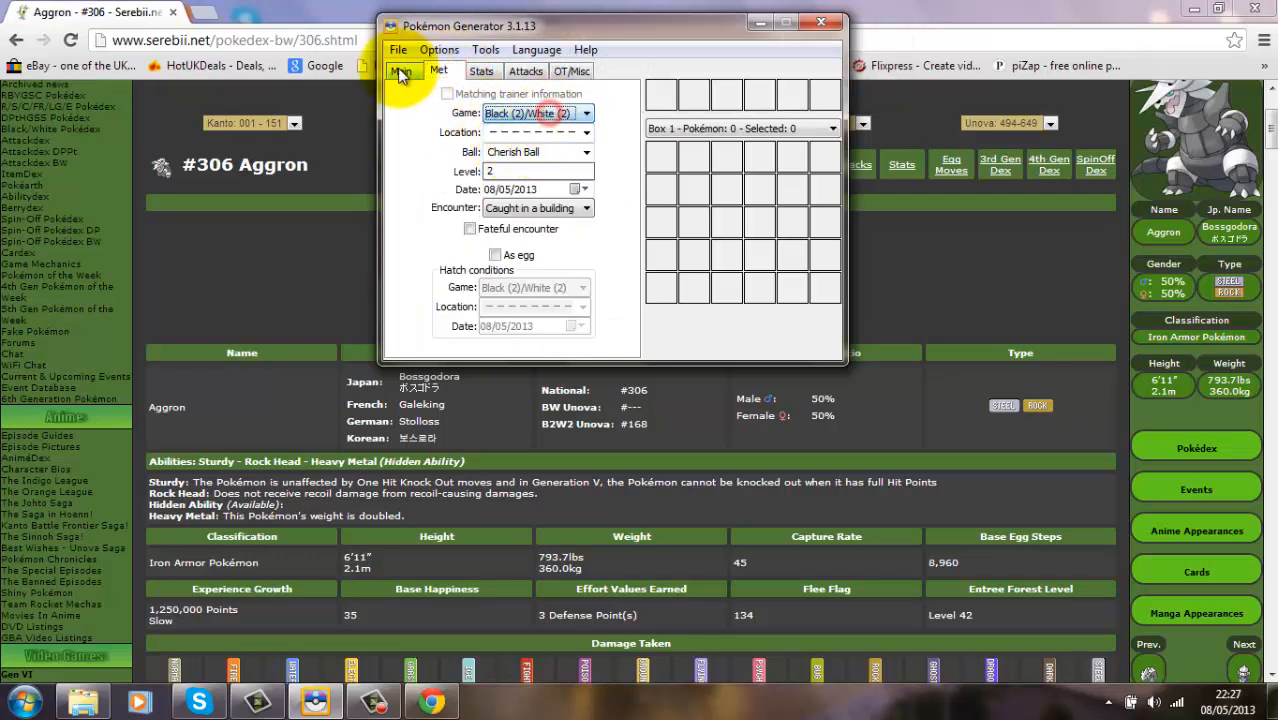
left_click(403, 75)
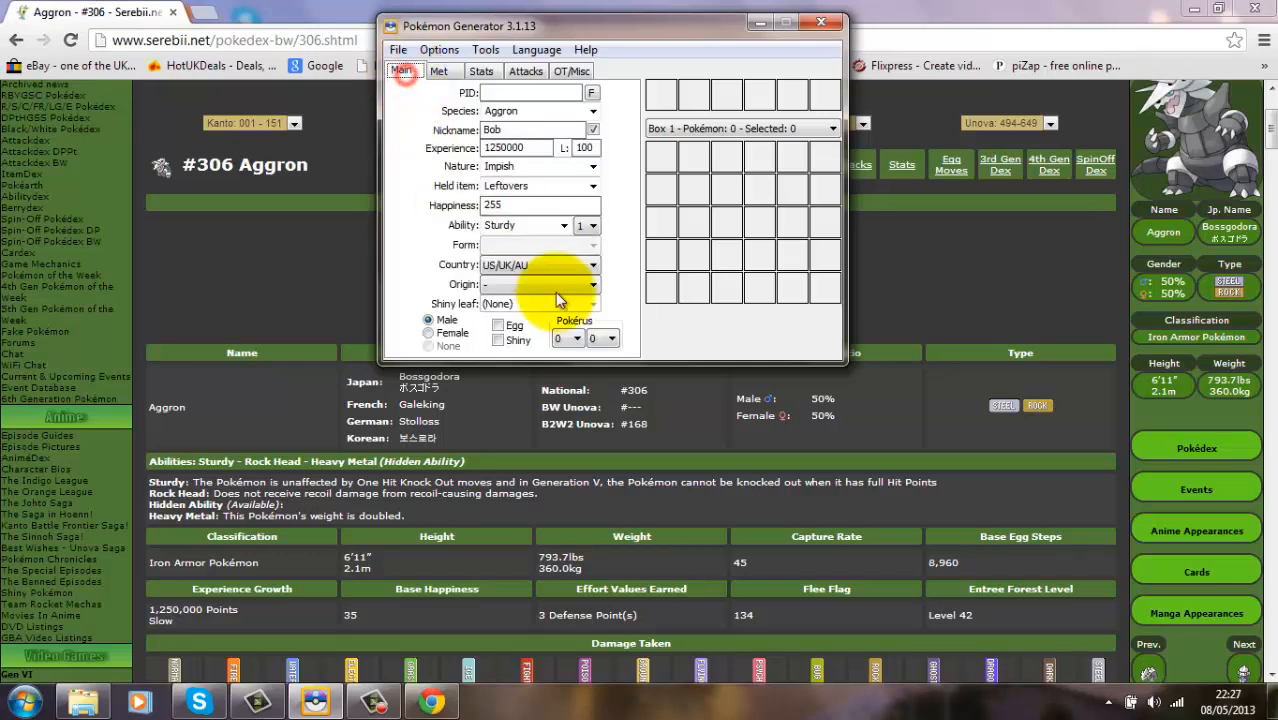
- Set the Pokémon's country to US/UK/AU and its origin to White 2
left_click(560, 271)
left_click(546, 284)
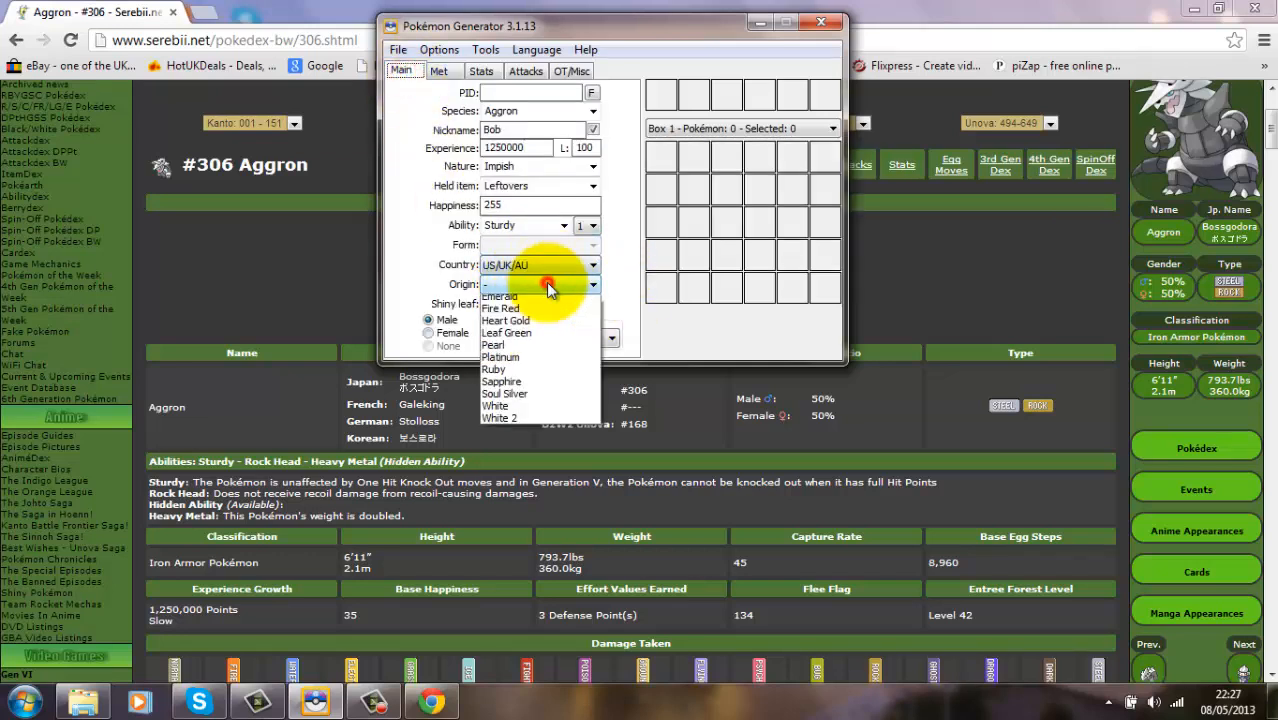
left_click(535, 264)
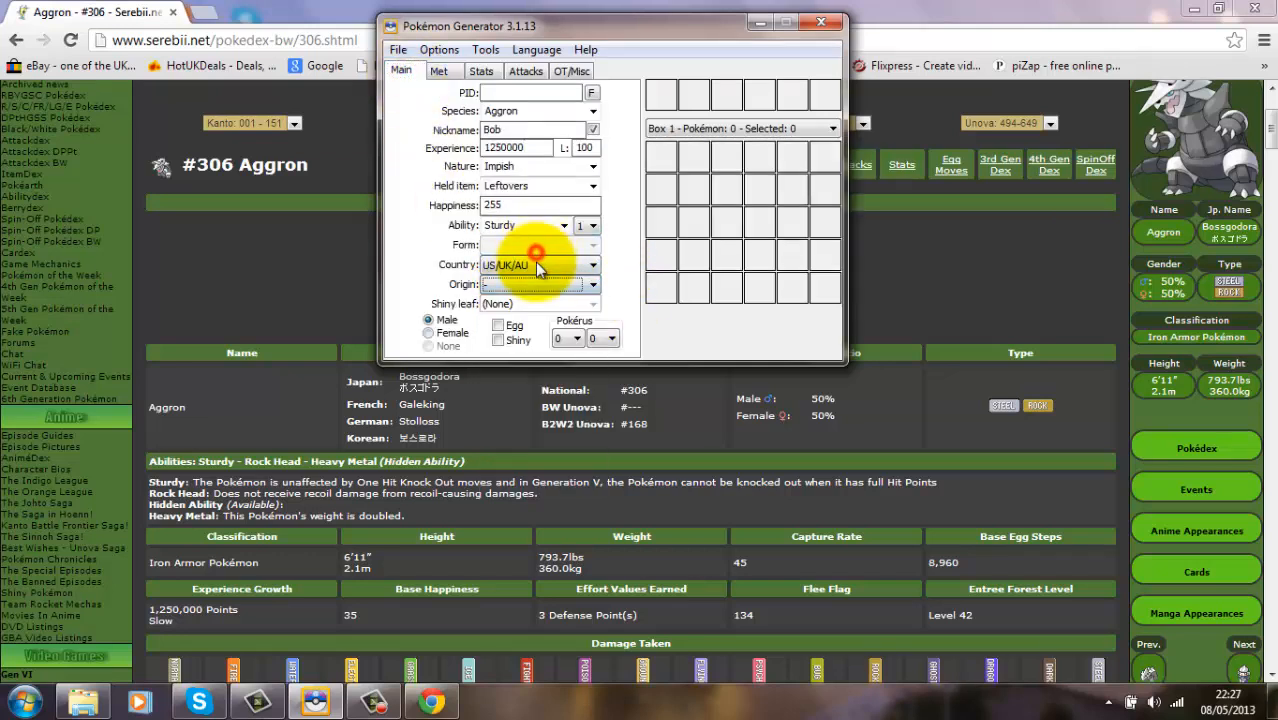
left_click(535, 264)
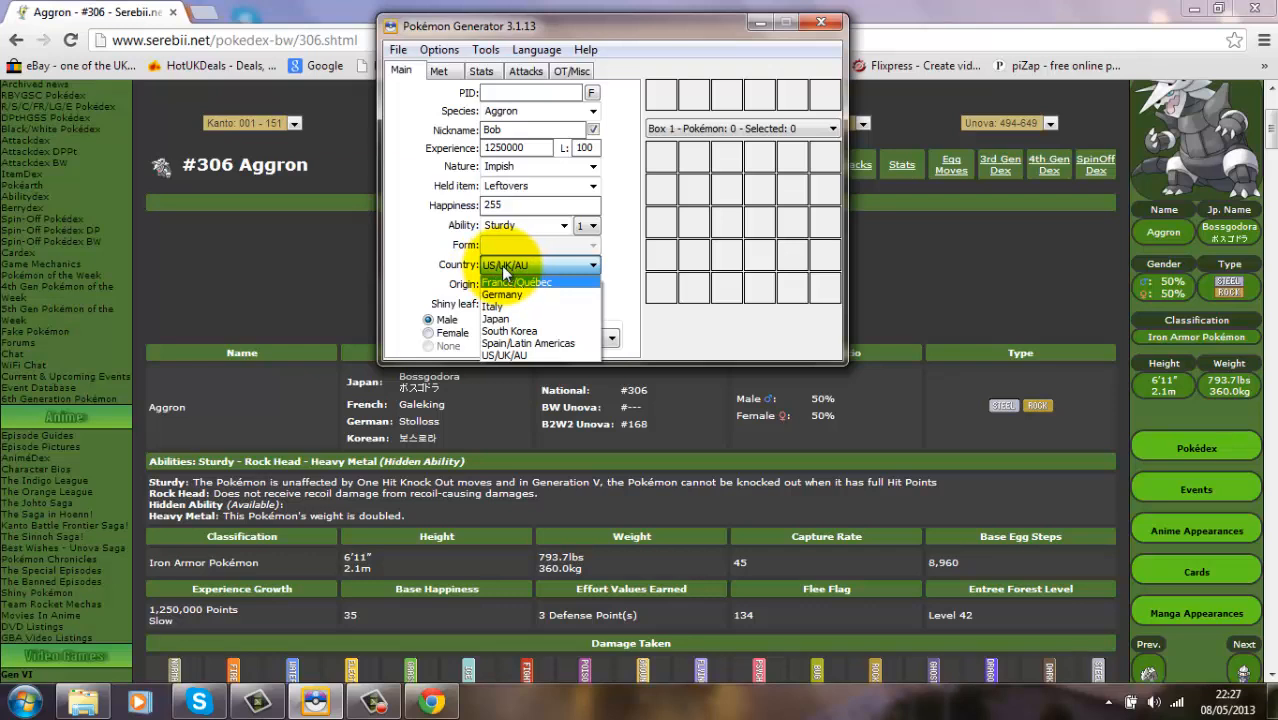
left_click(488, 356)
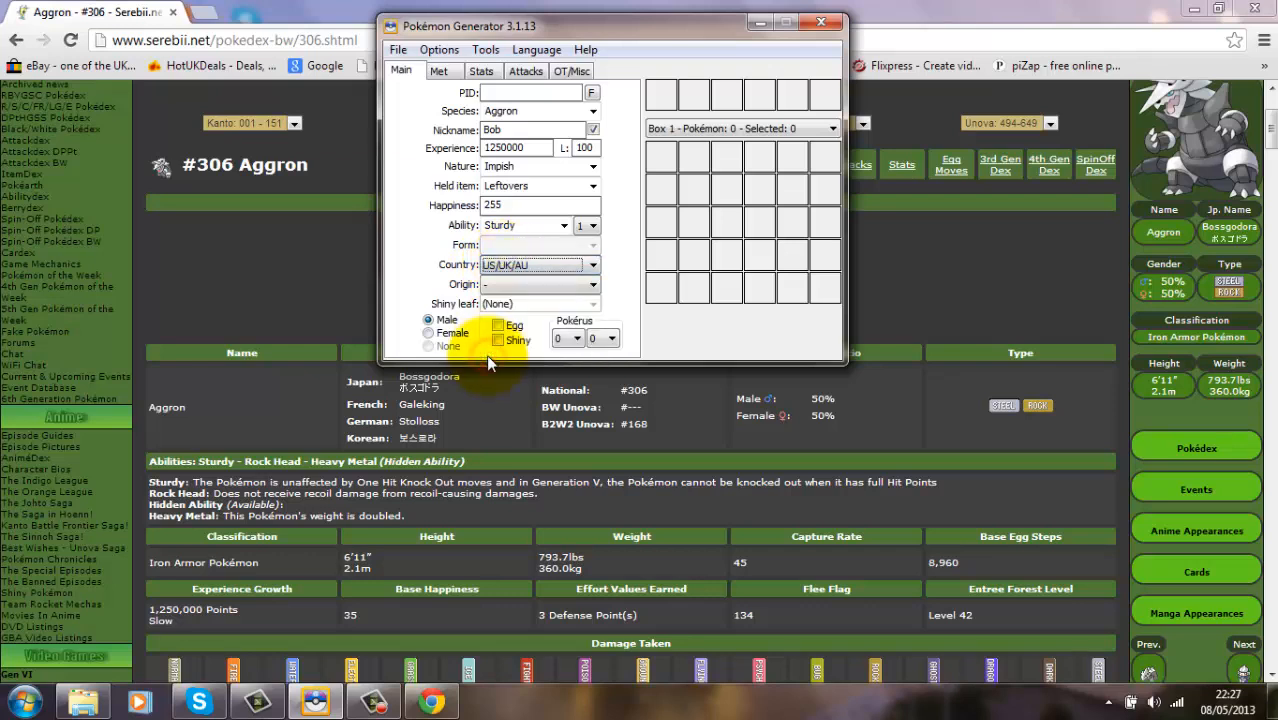
left_click(517, 289)
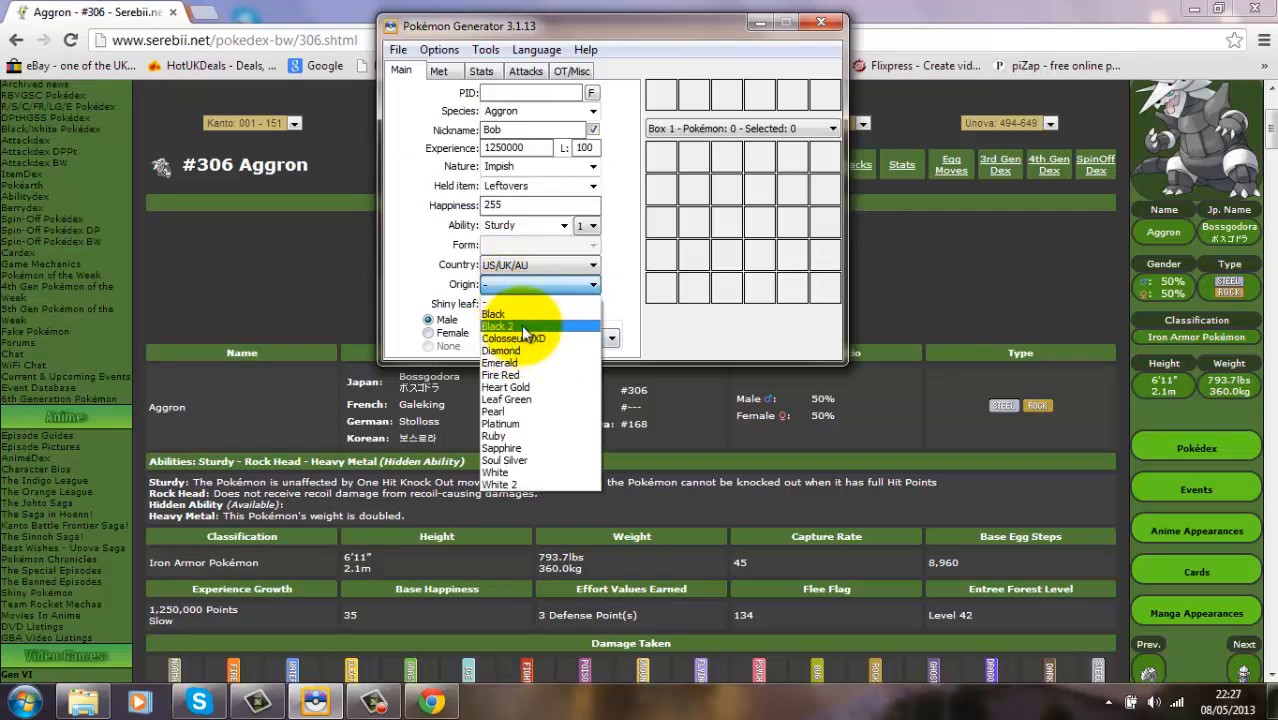
left_click(506, 485)
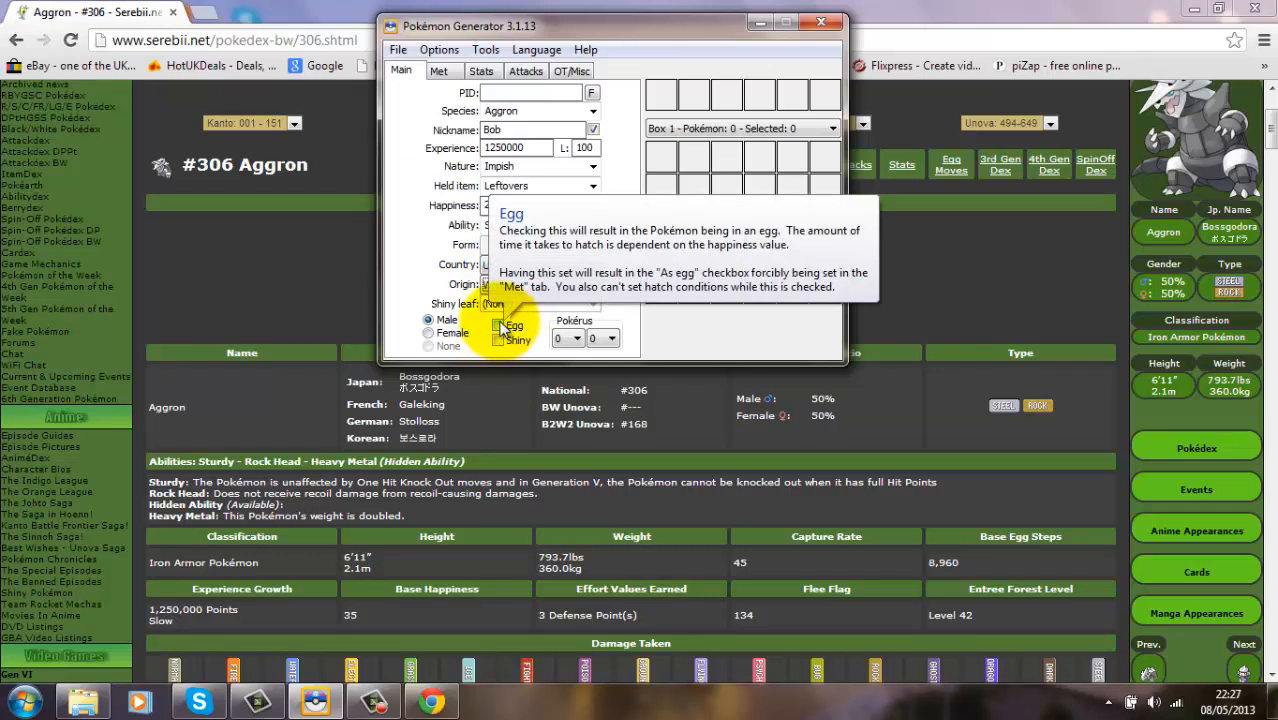
left_click(499, 327)
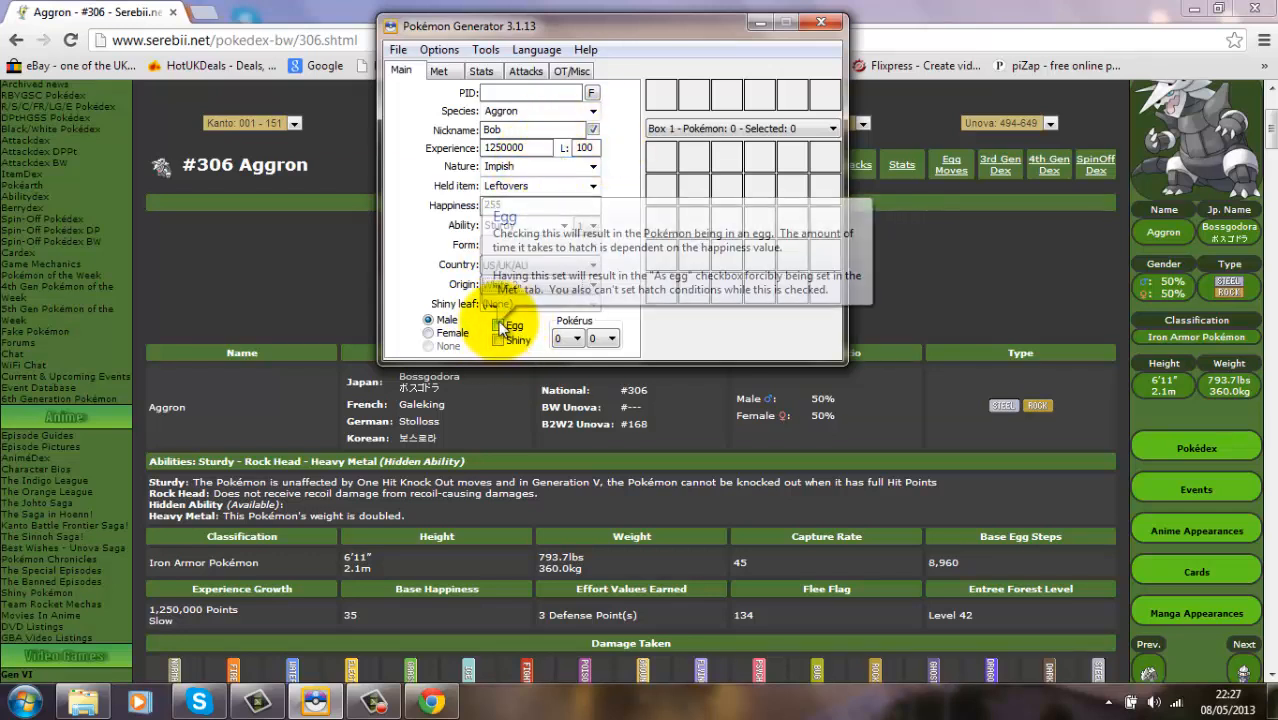
left_click(500, 326)
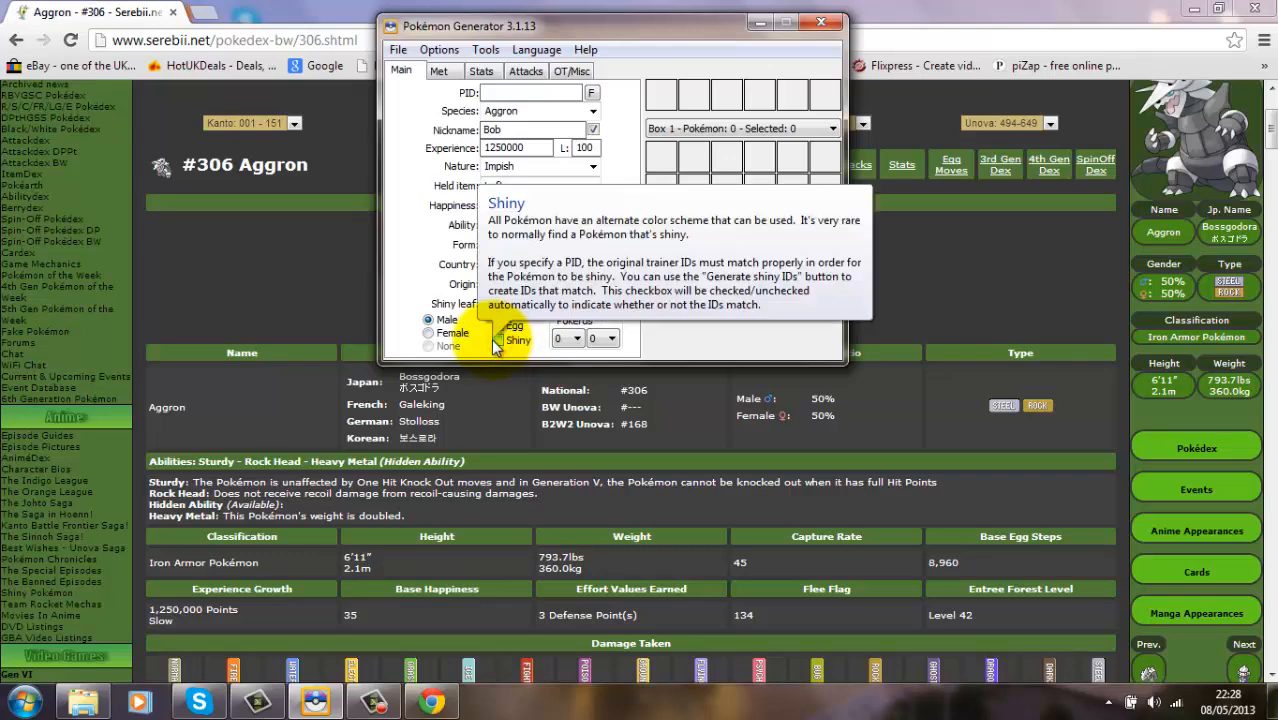
left_click(500, 339)
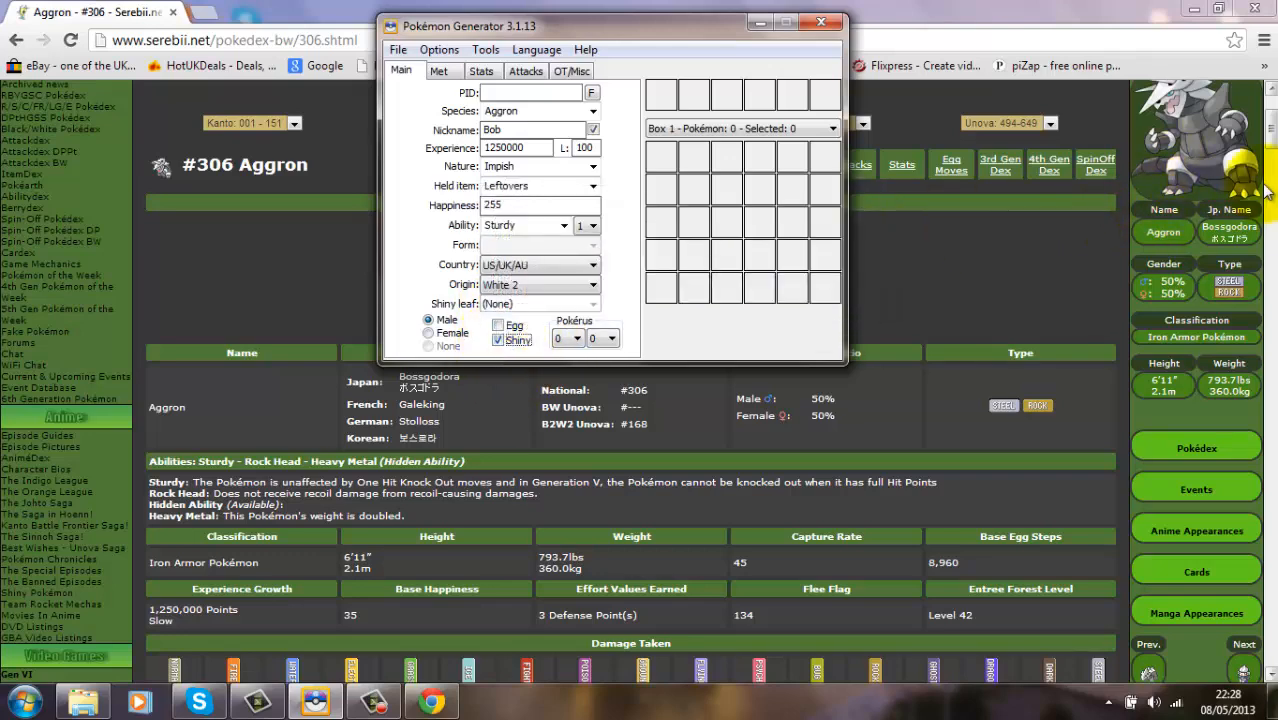
left_click(498, 339)
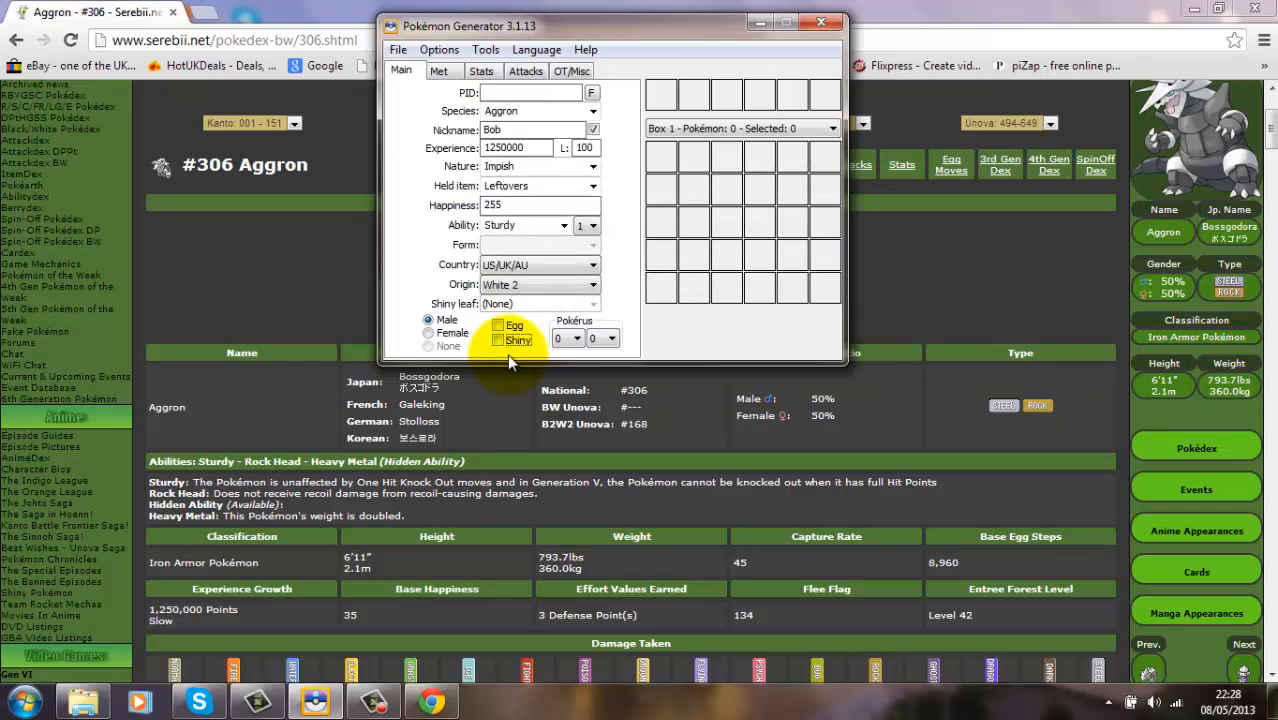
left_click(577, 338)
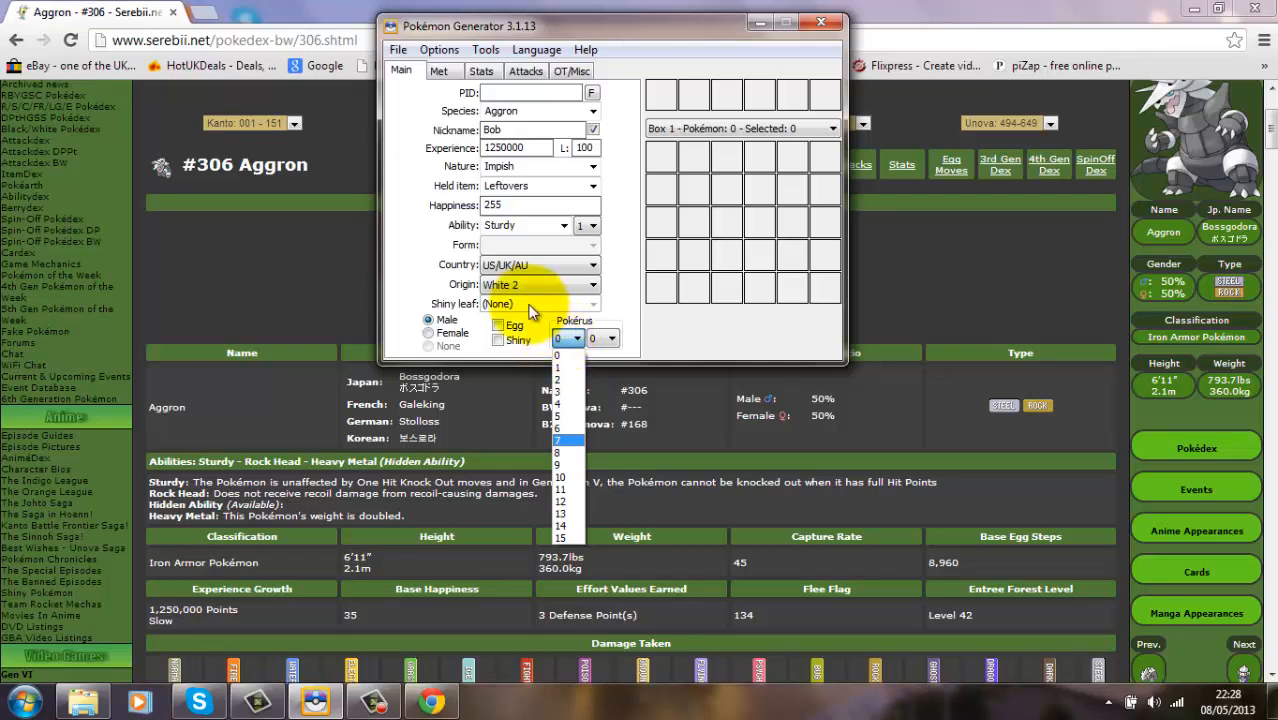
left_click(566, 336)
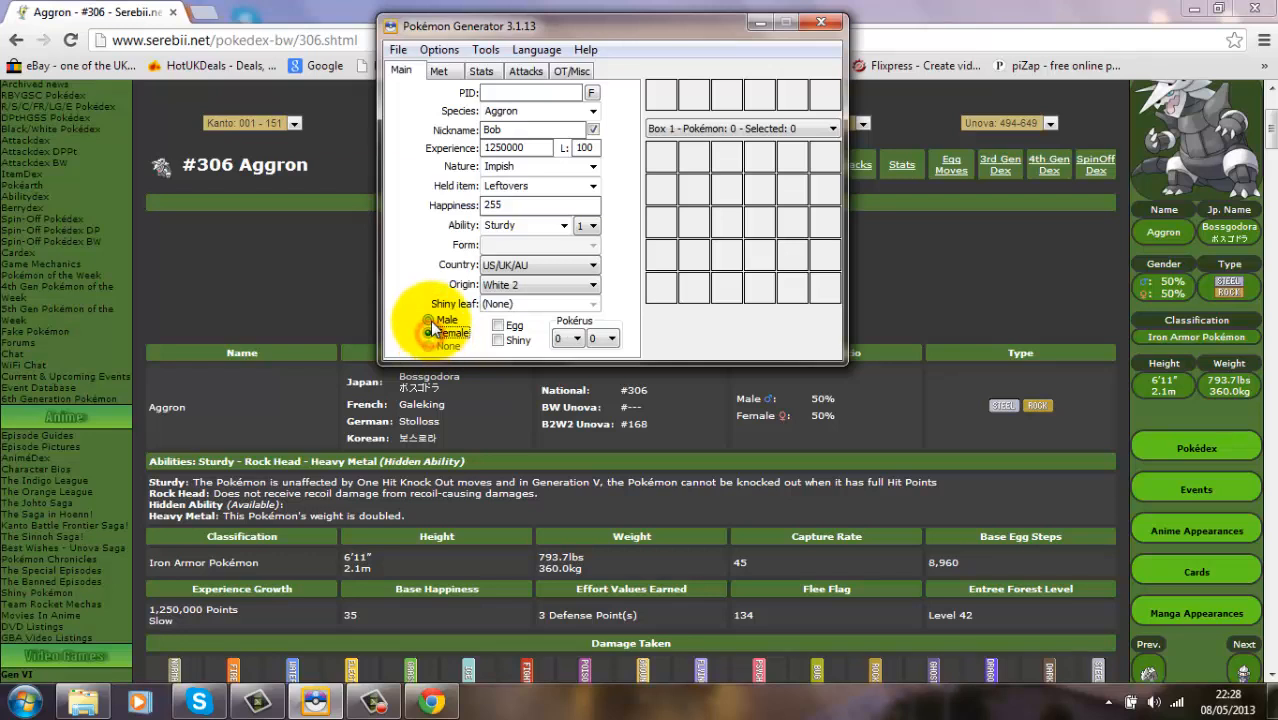
- Open the Pokémon's met details and check the game choices and the program's target game setting
left_click(442, 73)
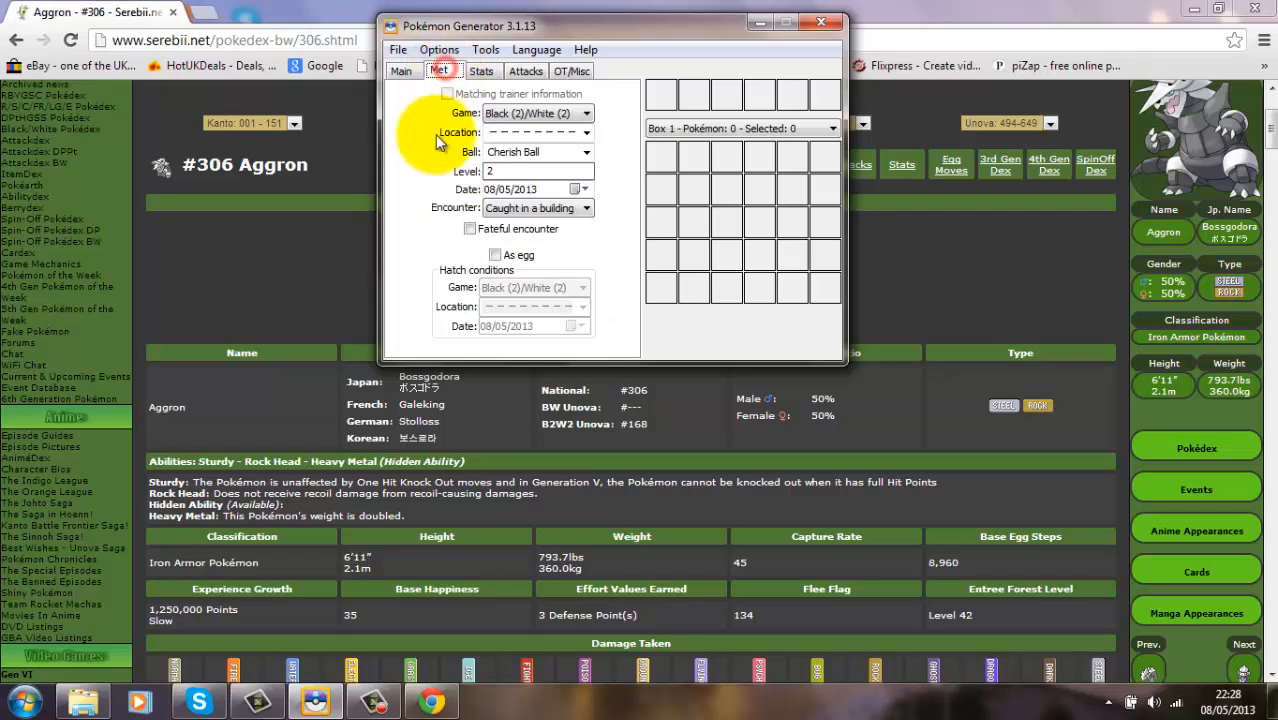
left_click(557, 115)
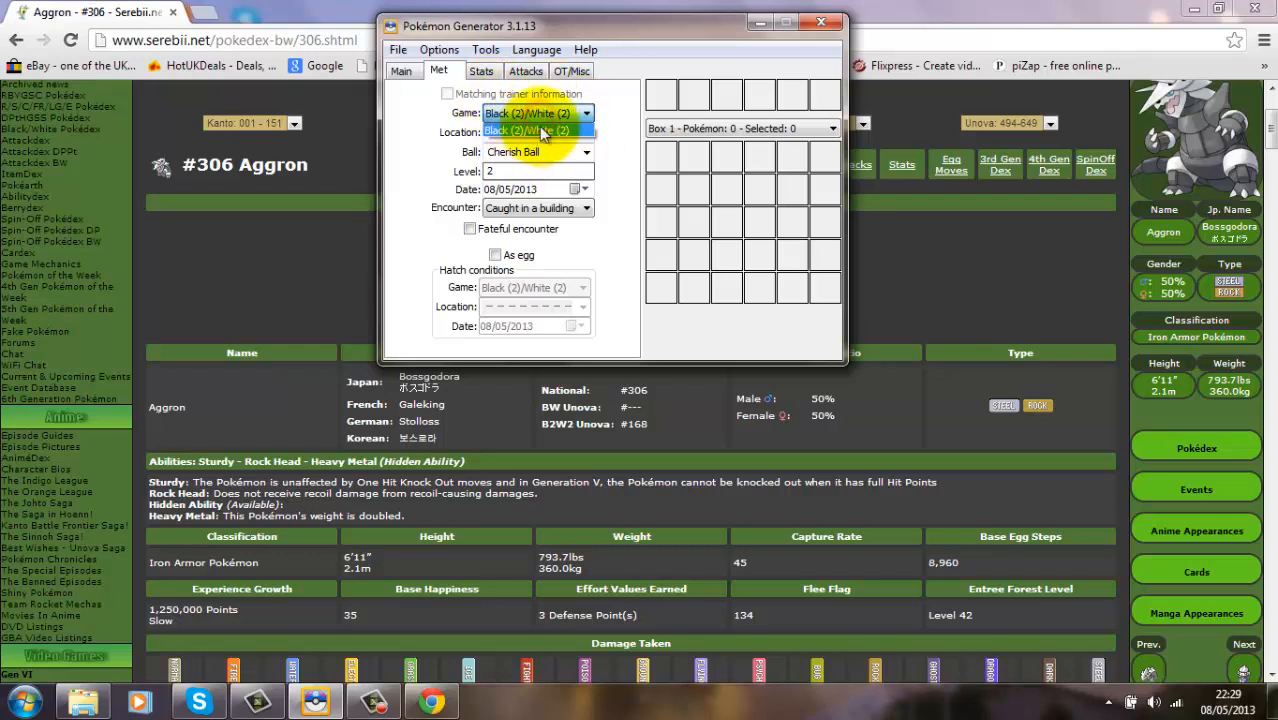
left_click(545, 120)
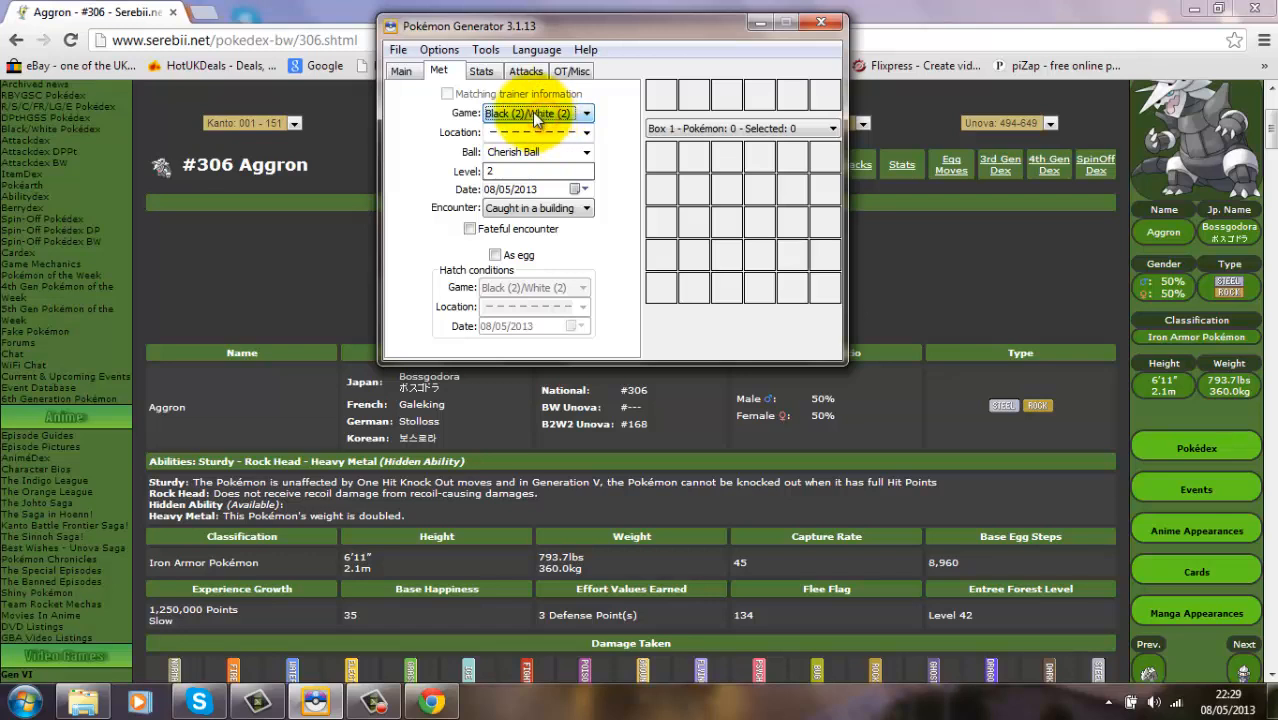
left_click(440, 50)
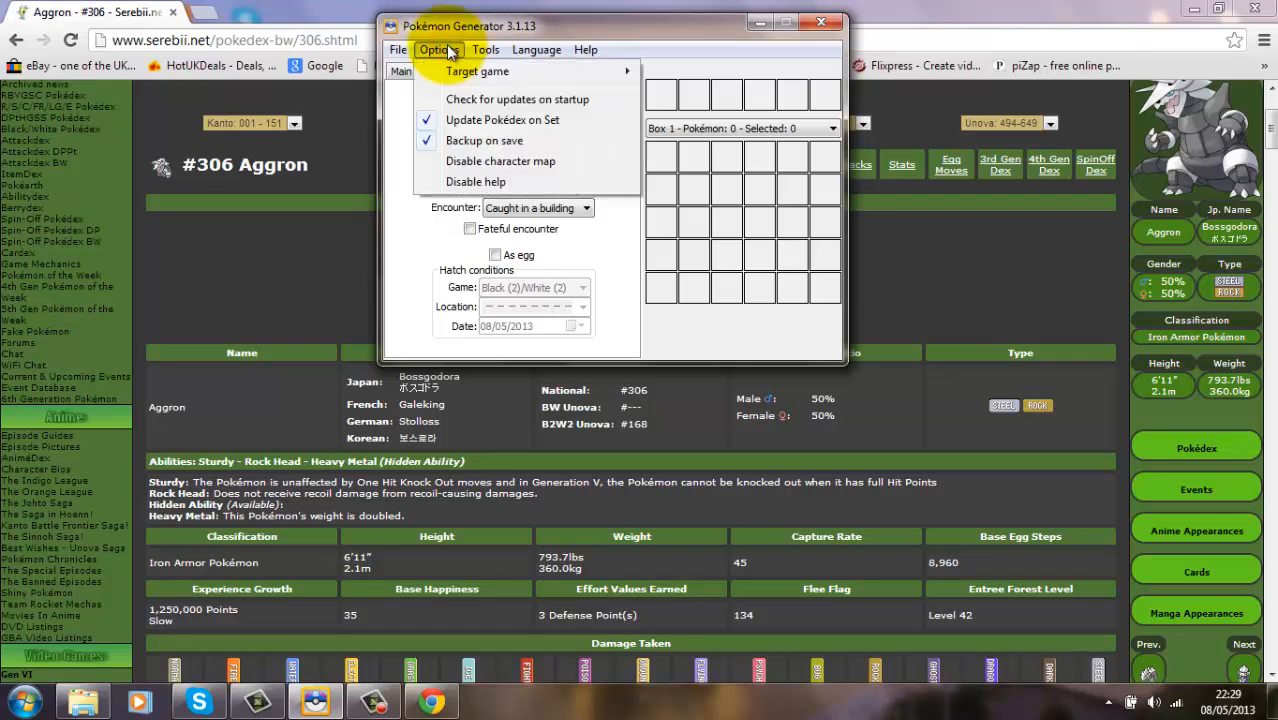
mouse_move(468, 78)
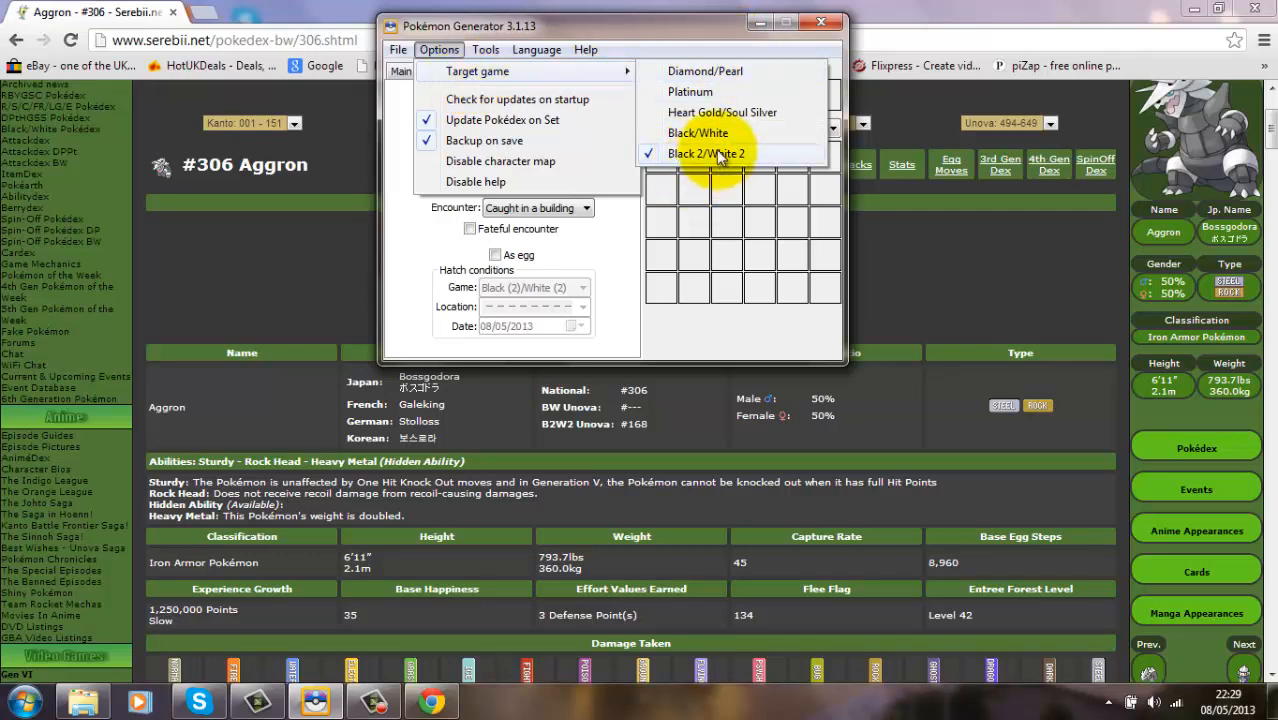
left_click(609, 50)
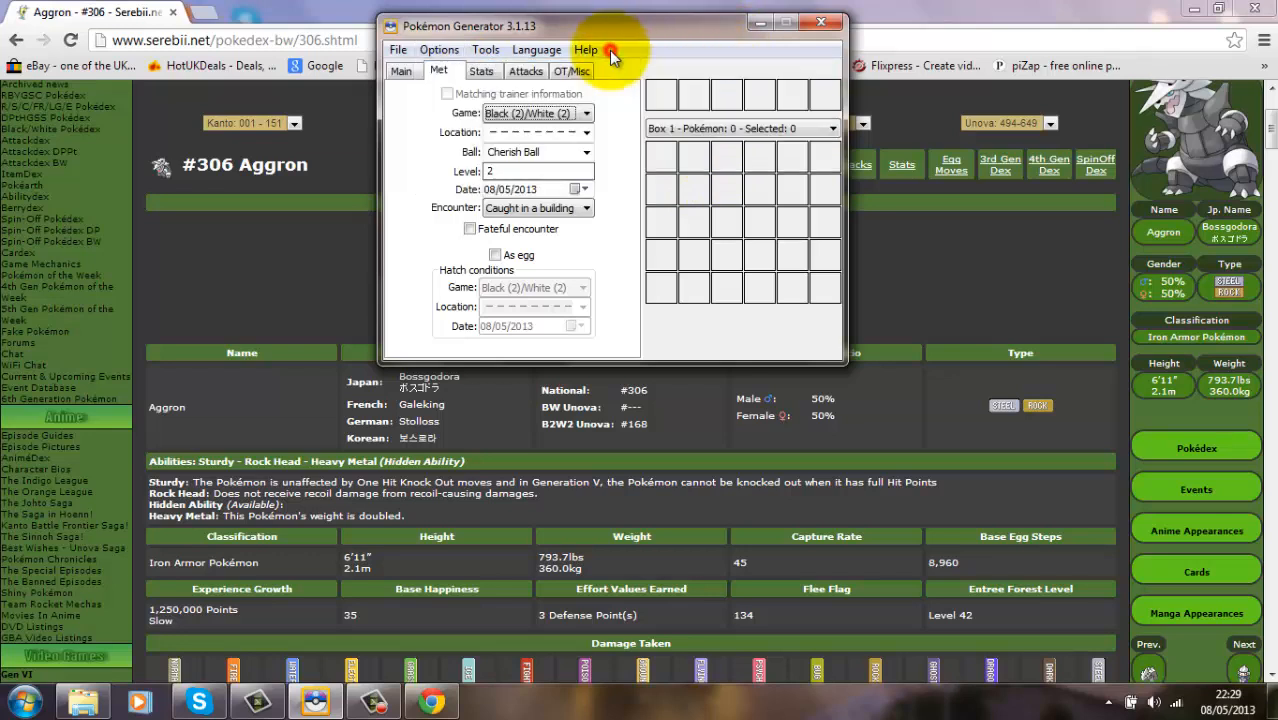
- Set the met location to Day-Care Couple and the ball to Poké Ball
left_click(586, 140)
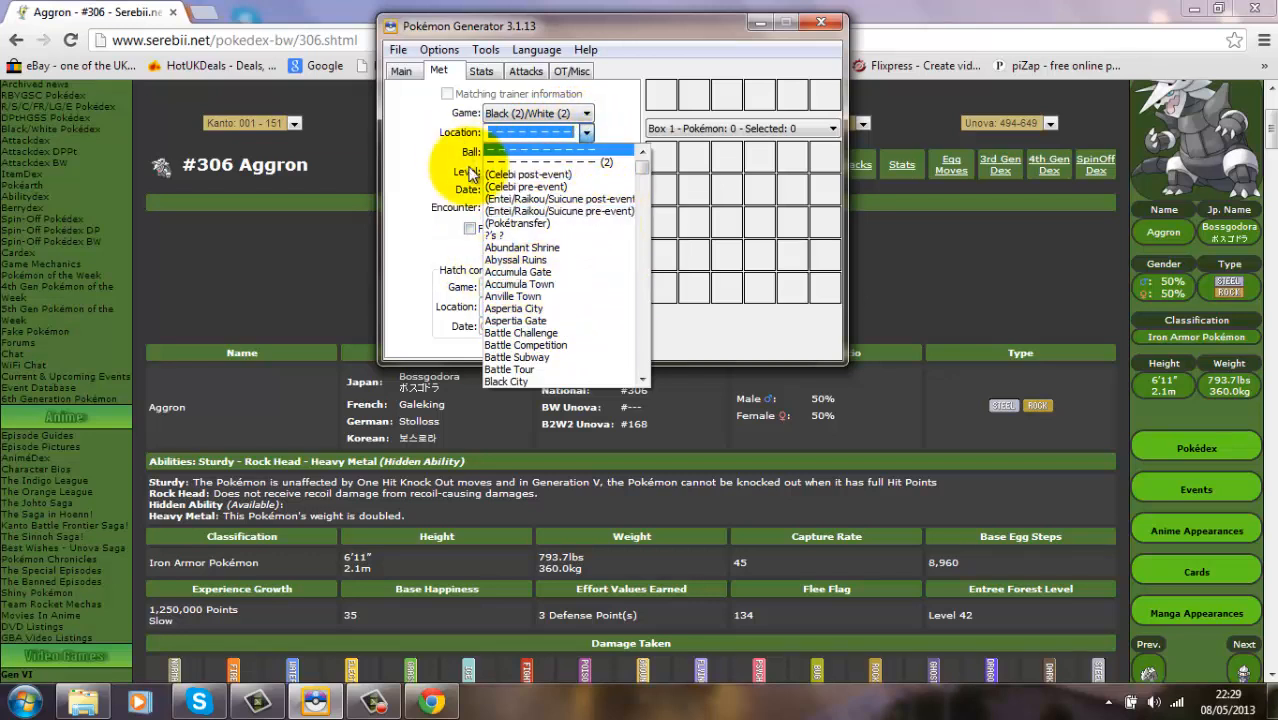
type("day")
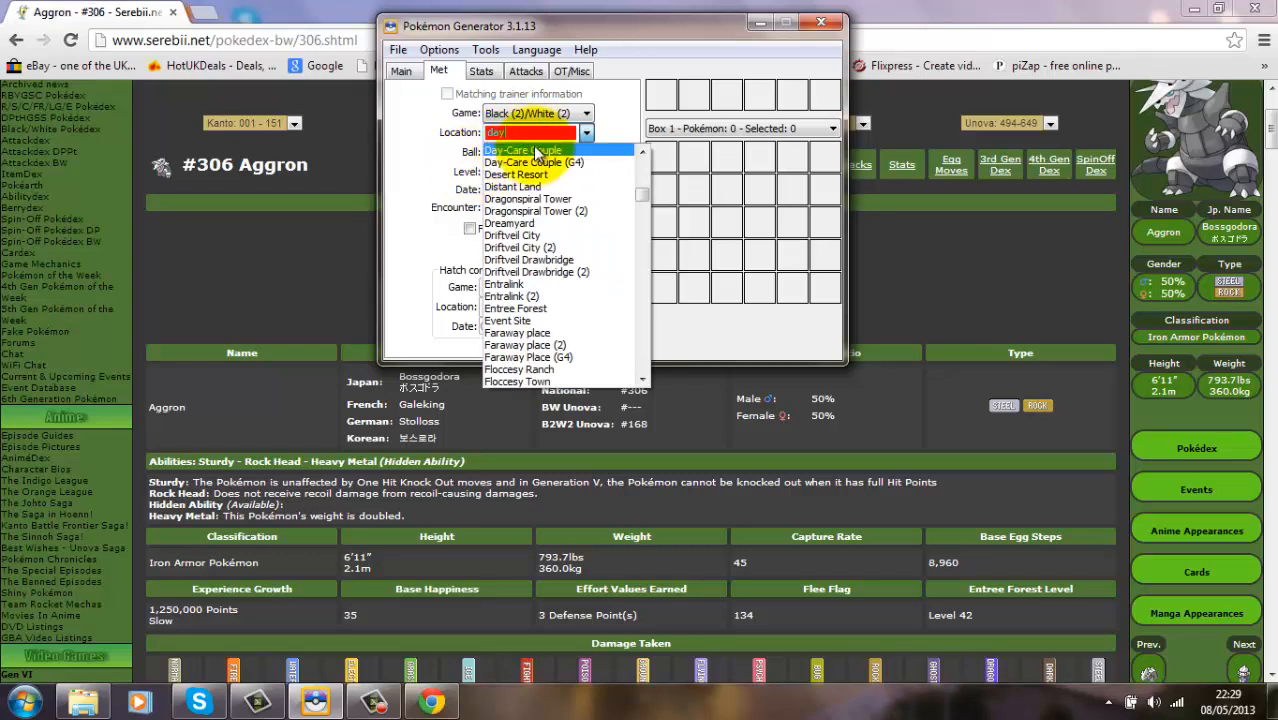
left_click(533, 150)
left_click(560, 152)
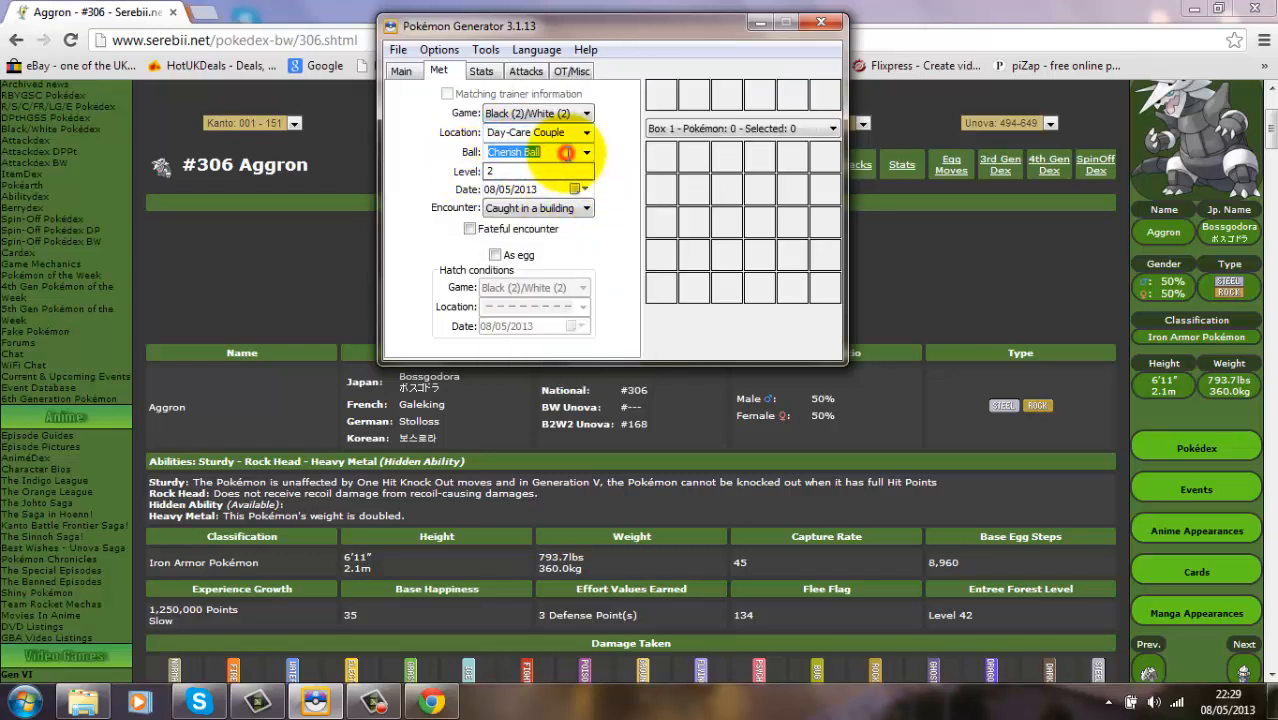
type("po")
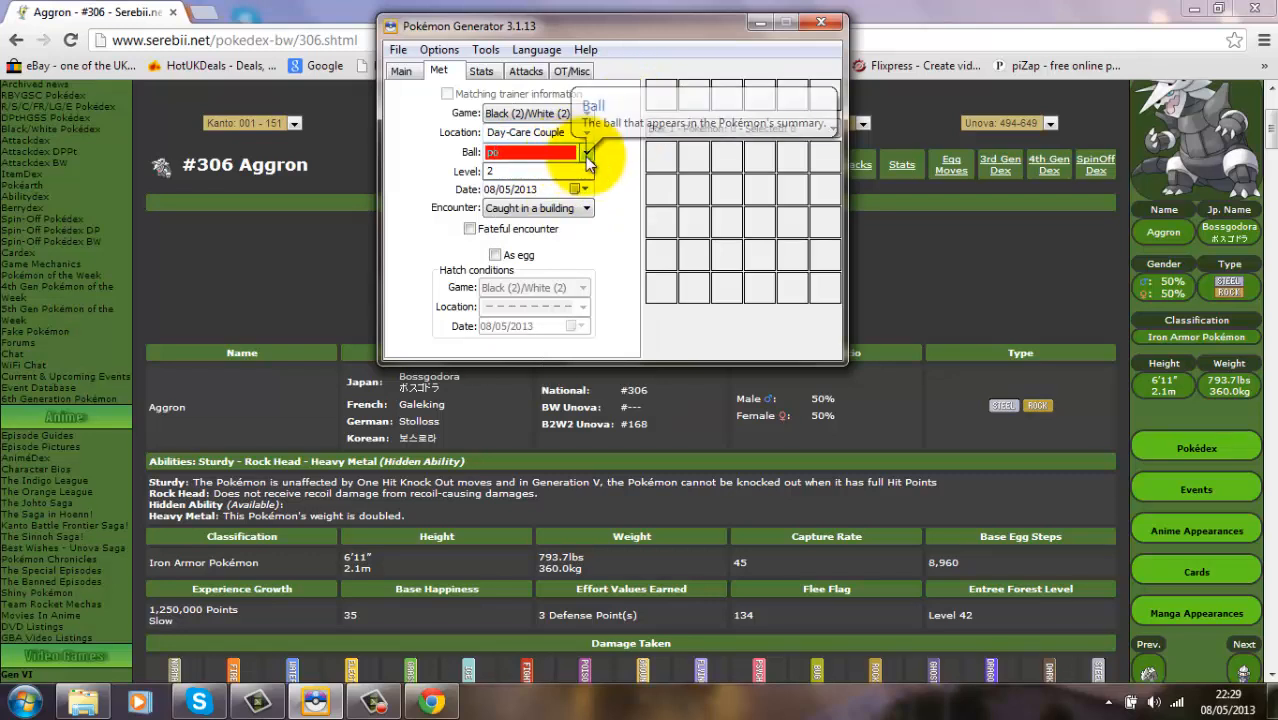
left_click(586, 155)
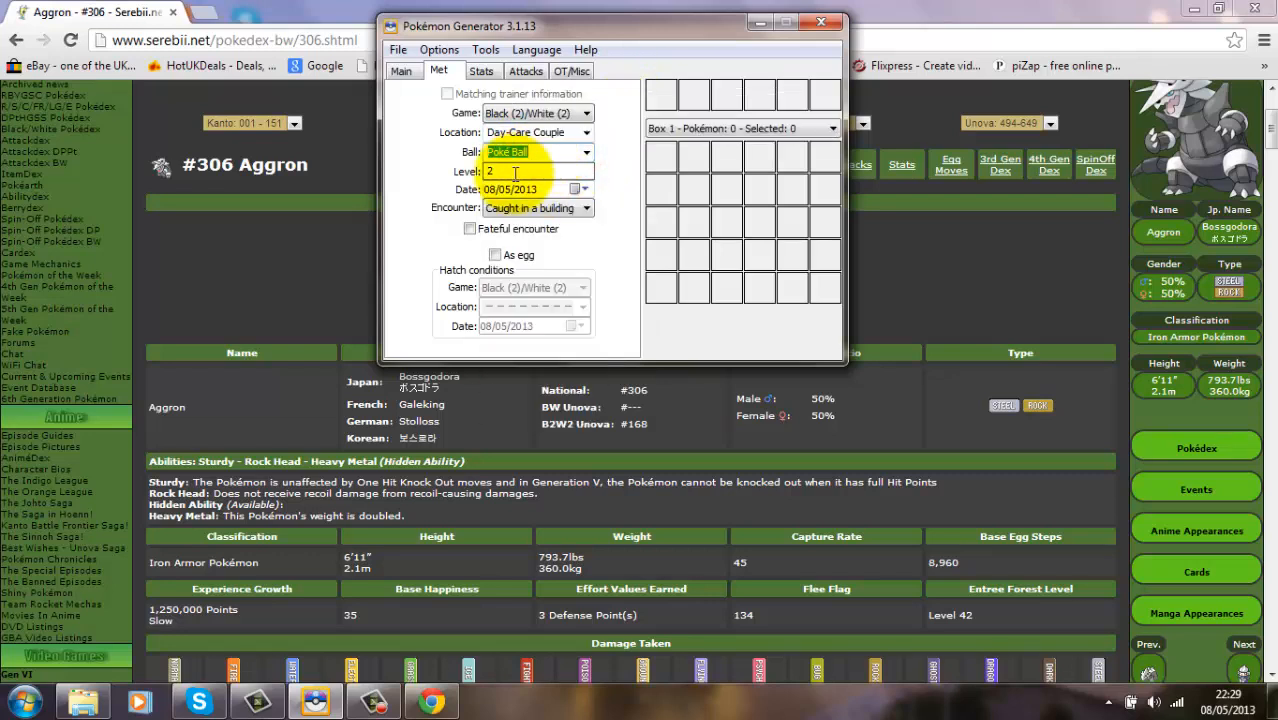
- Set the met level to 1 and the encounter type to Egg/Pal Park/Event/Honey tree/Shaymin
left_click(510, 172)
type("0")
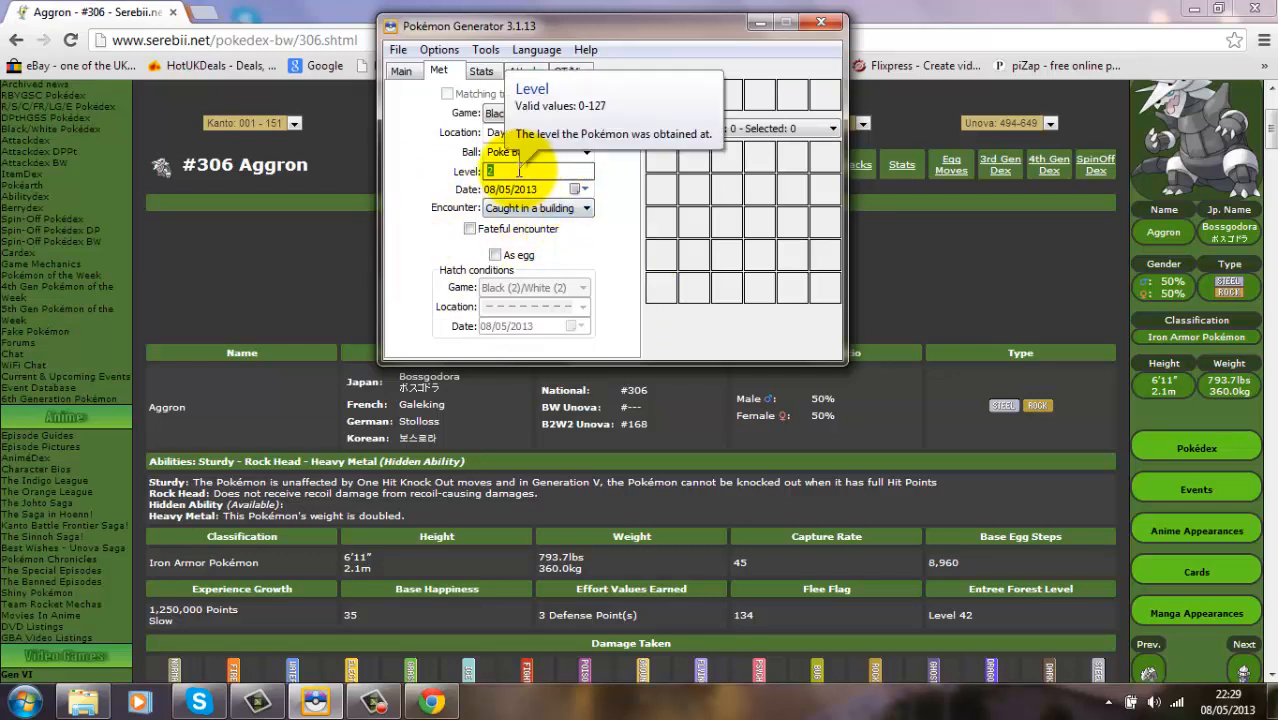
left_click(400, 70)
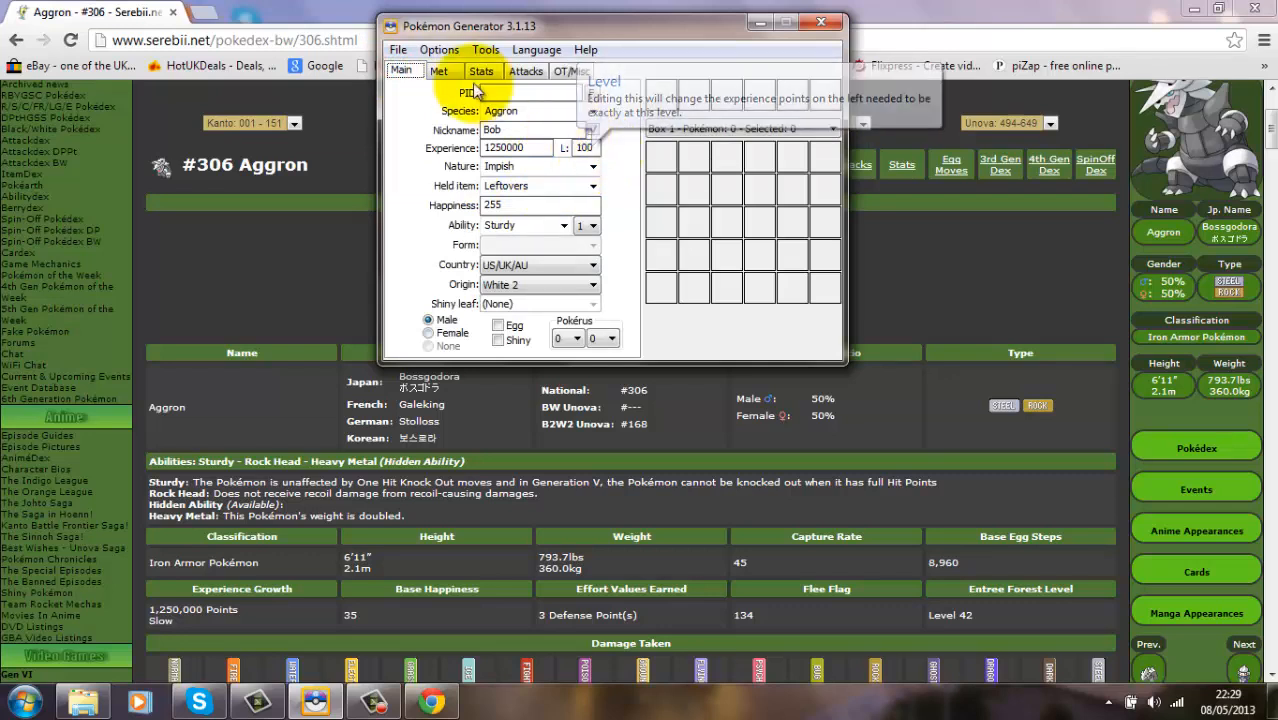
left_click(438, 70)
double_click(497, 170)
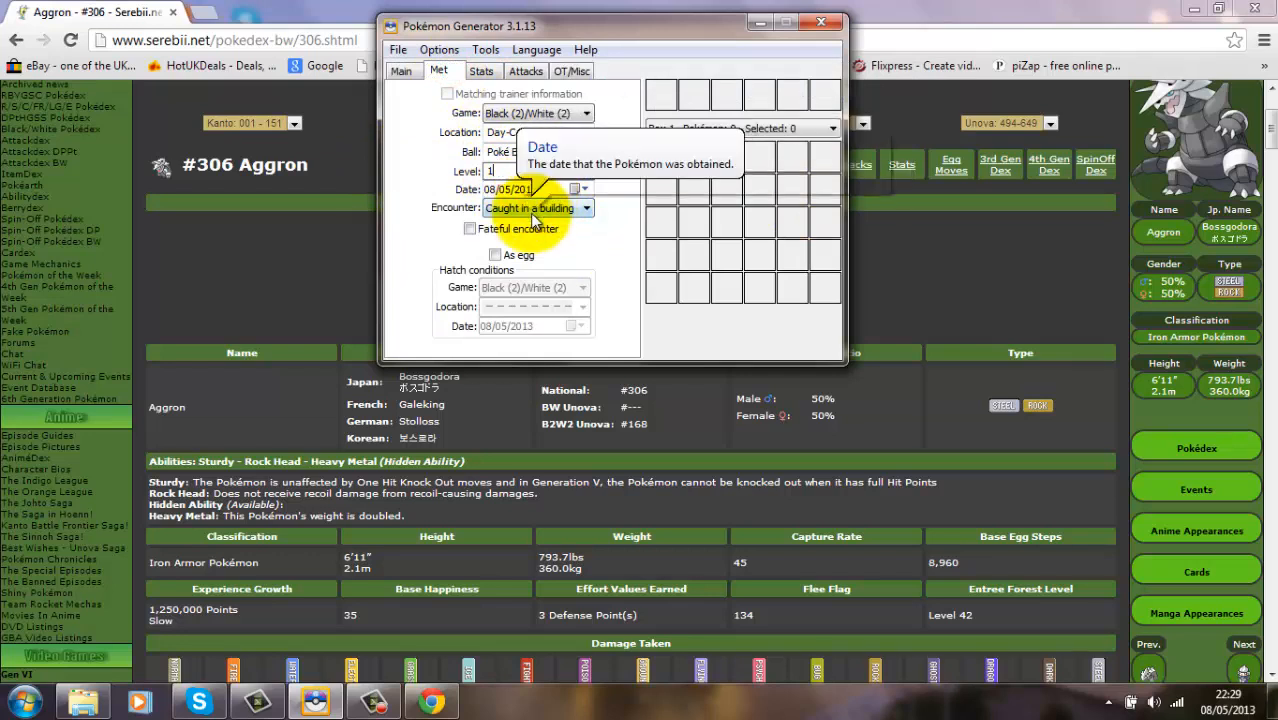
left_click(504, 207)
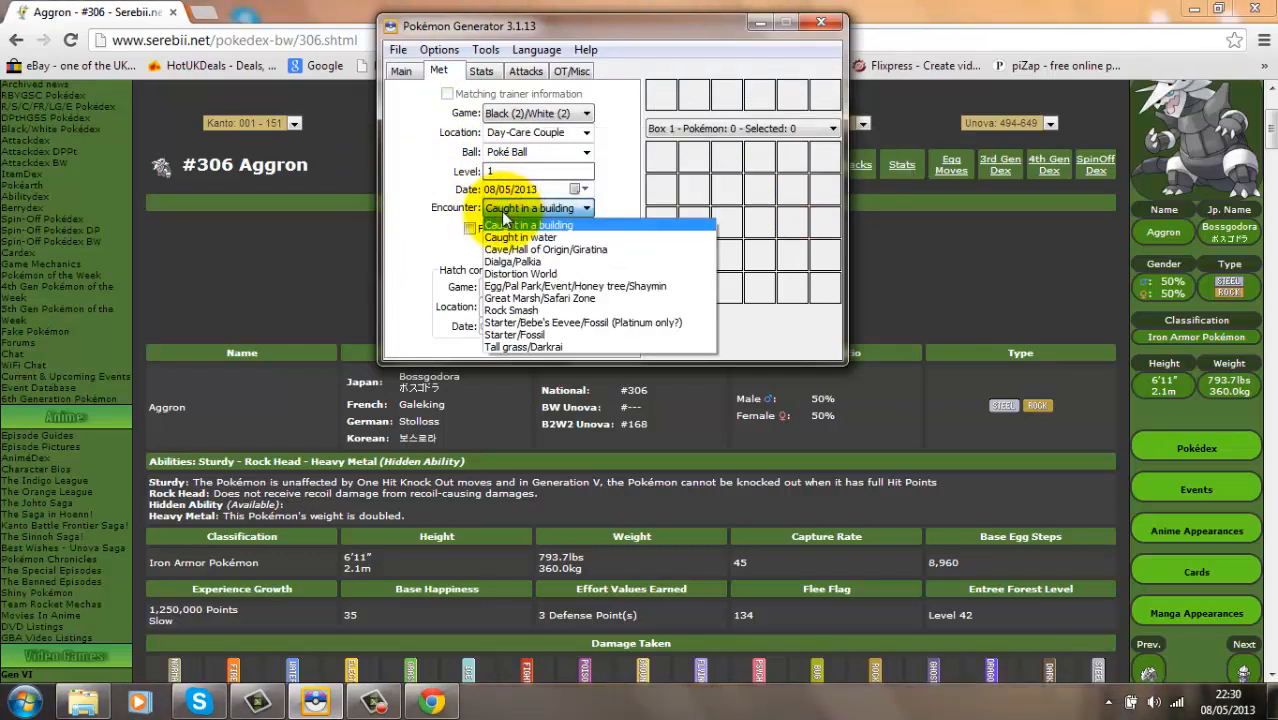
left_click(634, 292)
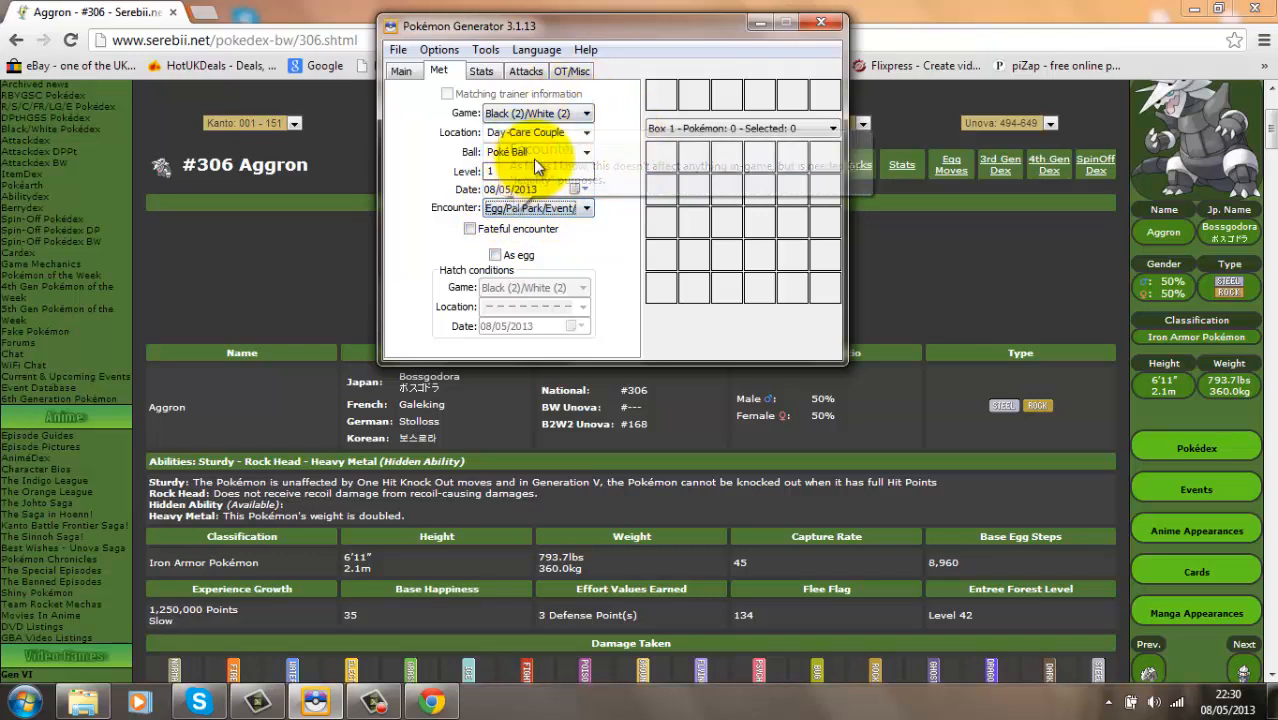
- Mark the Pokémon as met as an egg, with Route 3 in Black (2)/White (2) as the hatch location
left_click(496, 256)
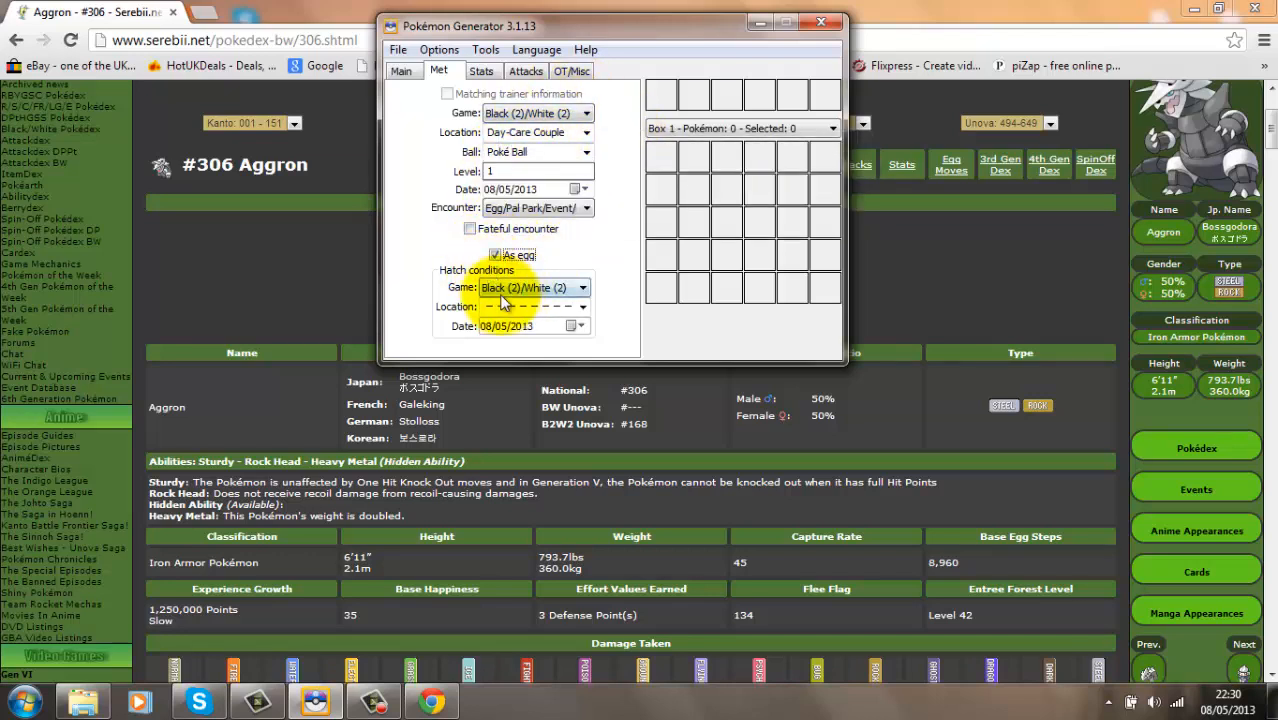
left_click(540, 290)
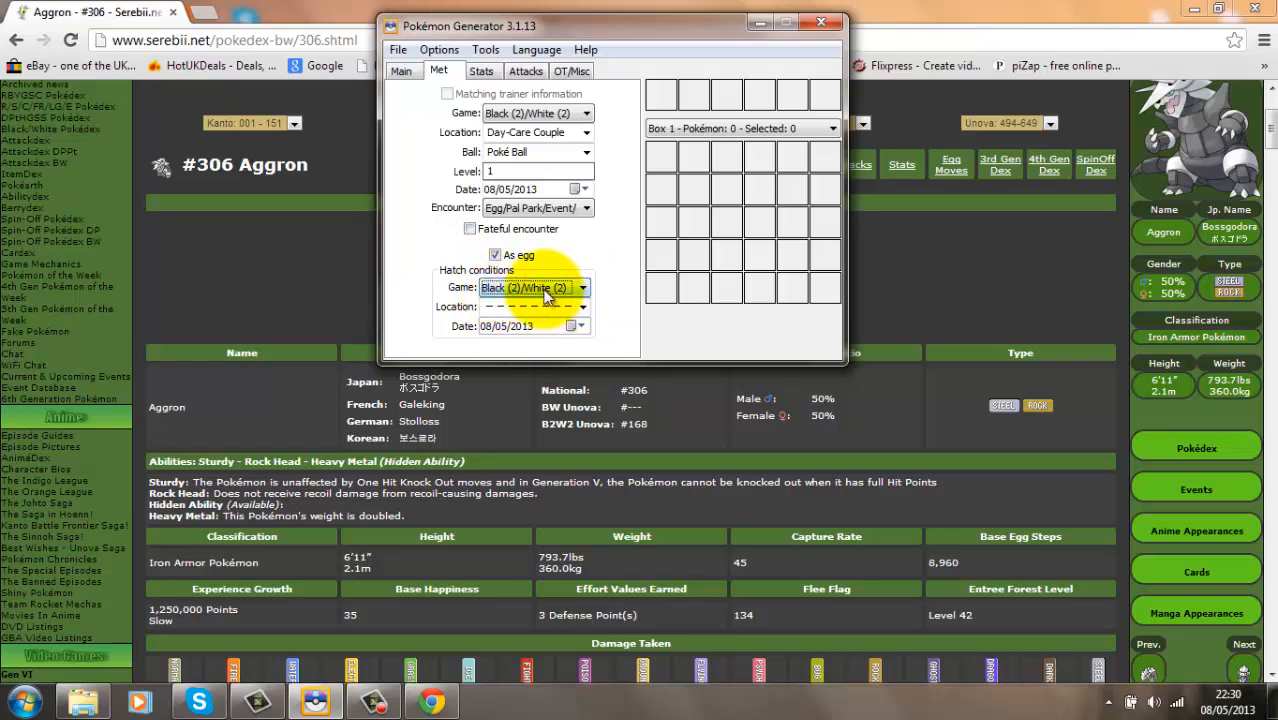
left_click(578, 307)
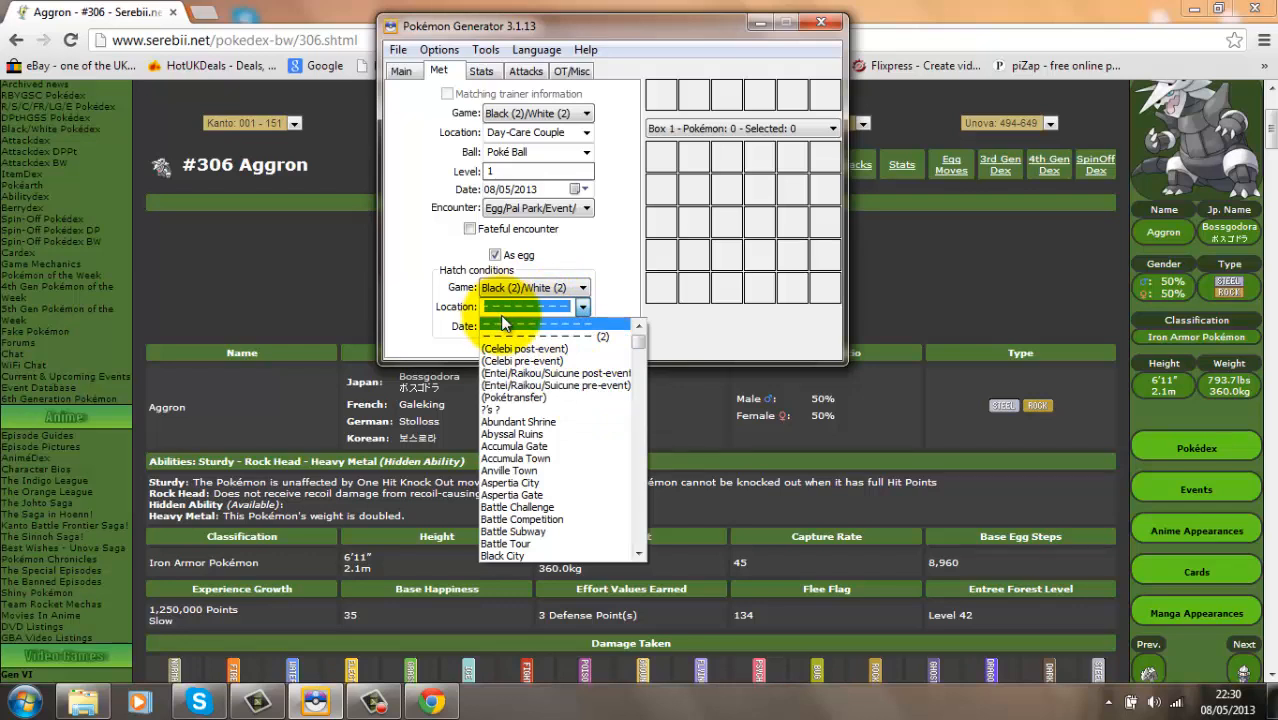
type("Route 3")
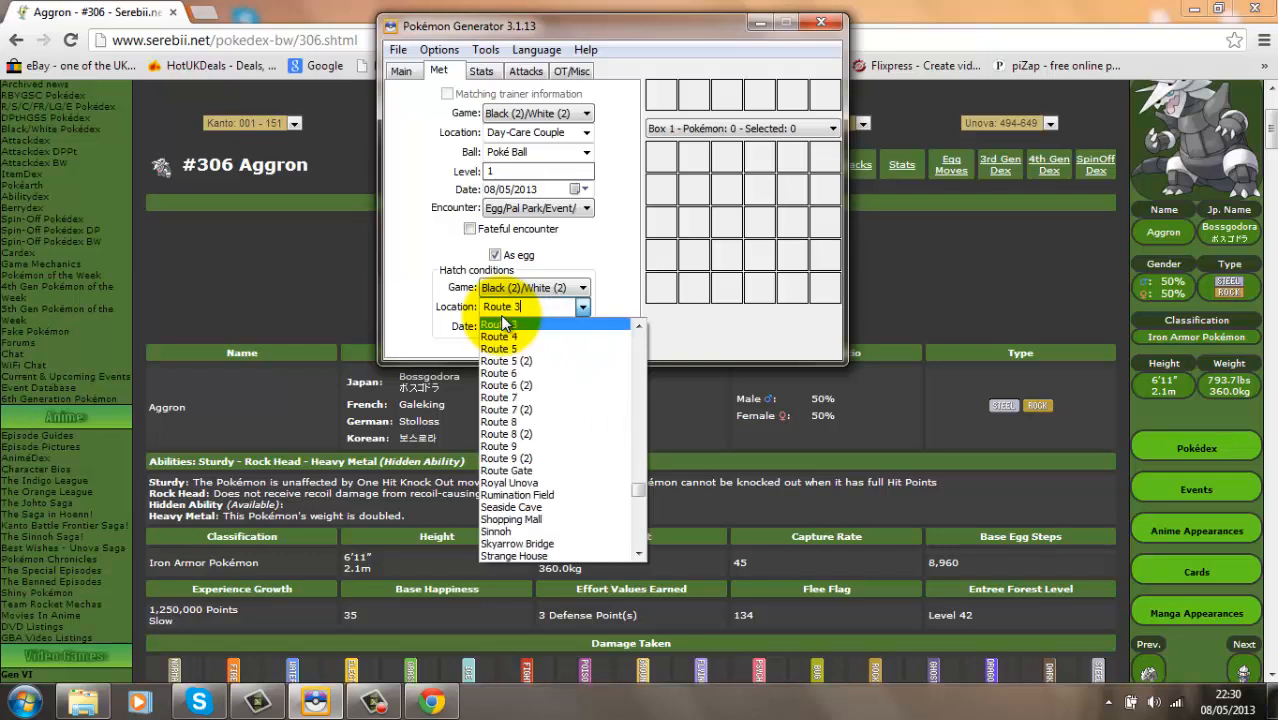
left_click(605, 292)
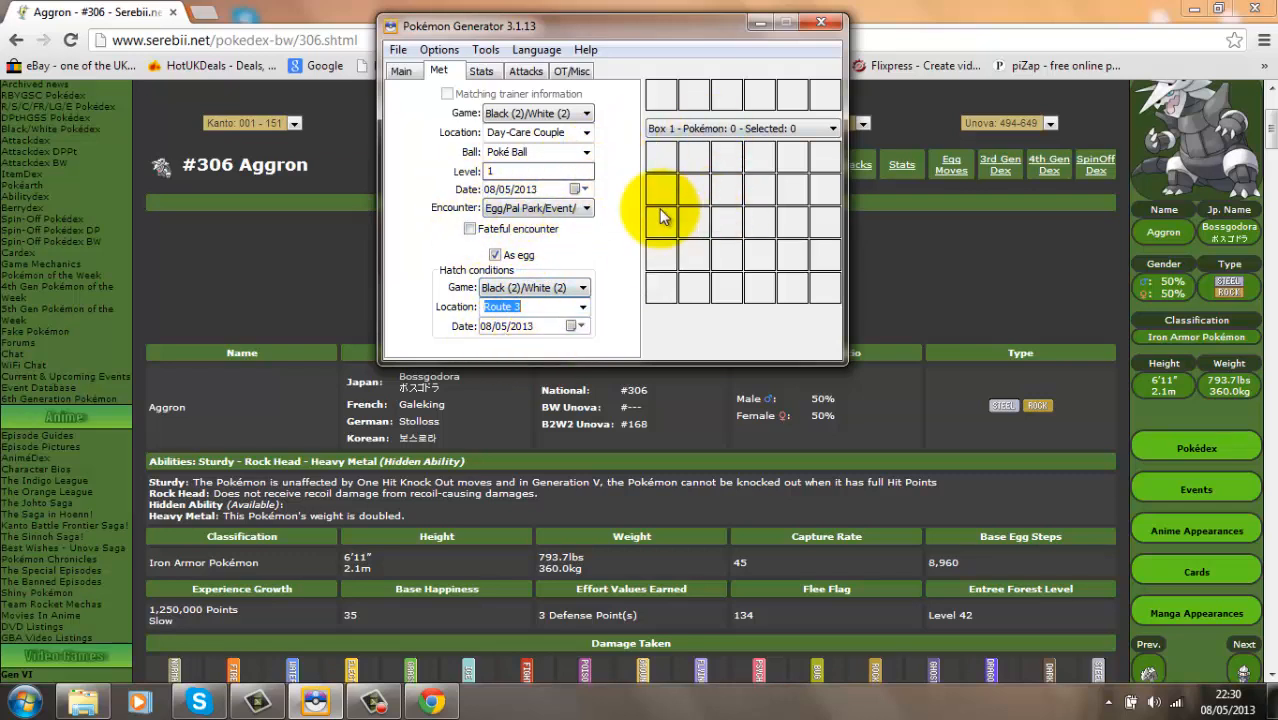
- Open the Pokémon's stats and set the IVs of all six stats to 31
left_click(480, 74)
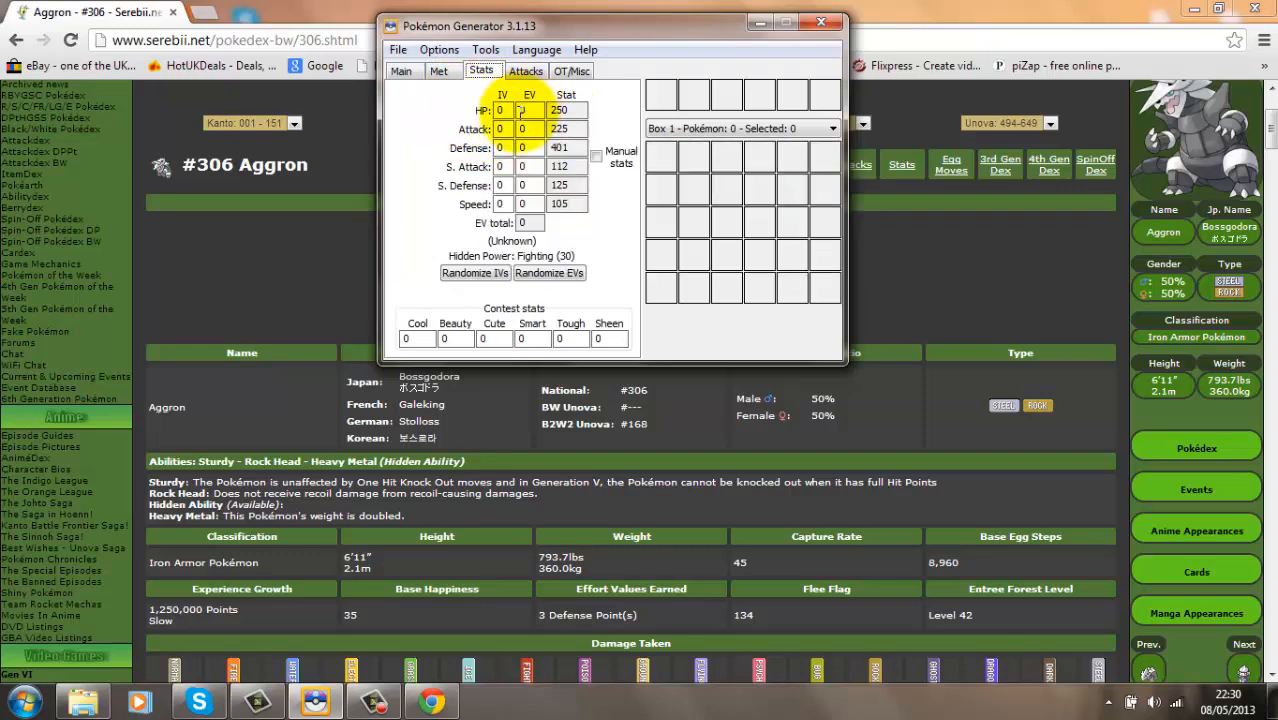
mouse_move(520, 112)
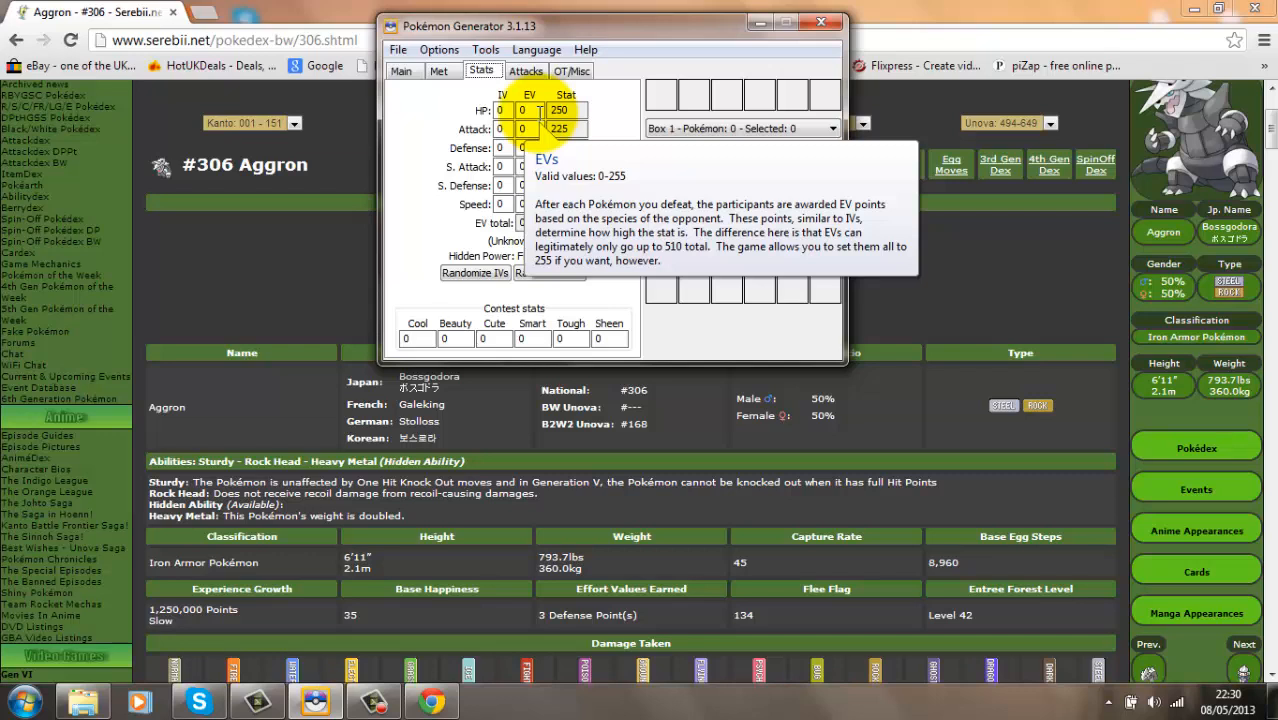
left_click(500, 111)
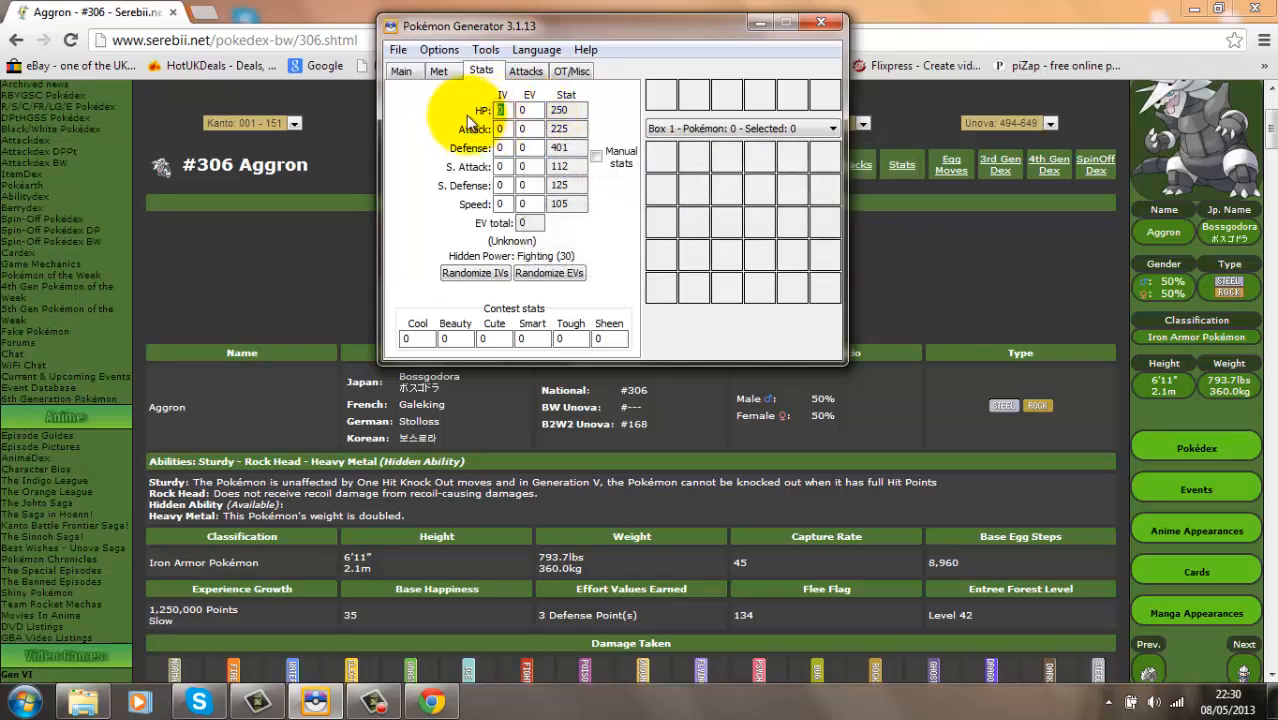
type("31")
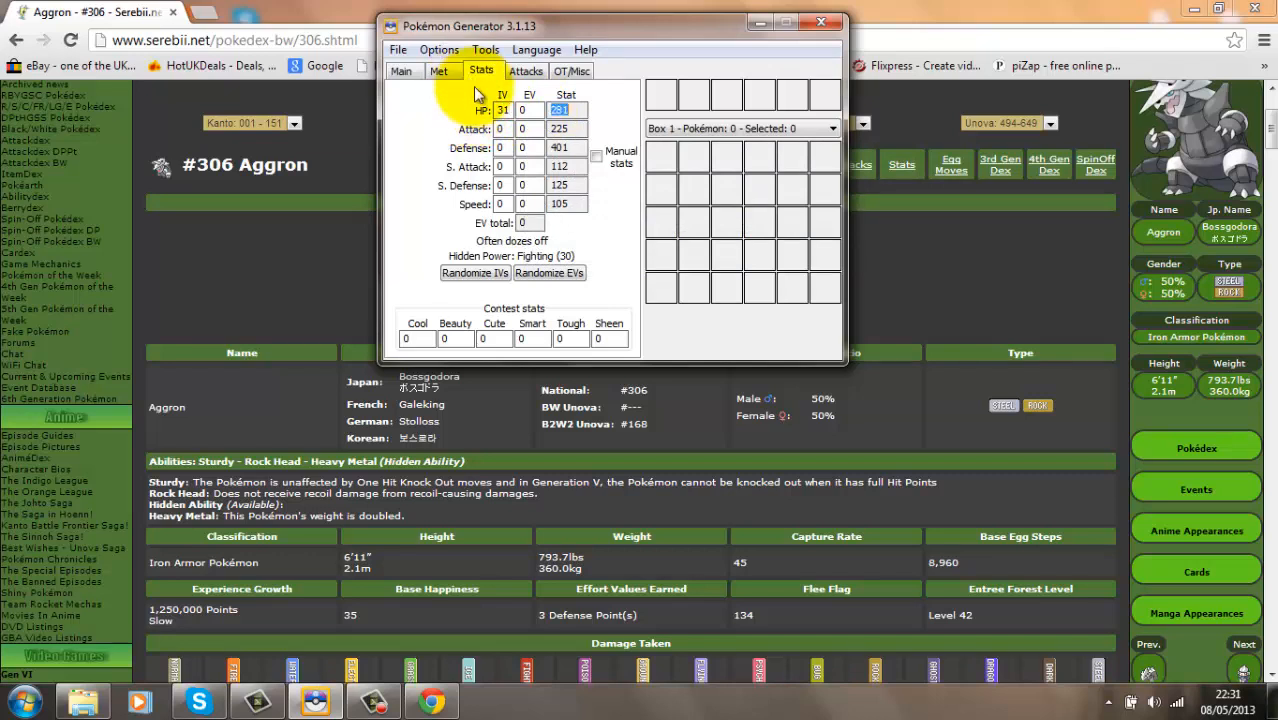
key("Tab")
type("31")
key("Tab")
key("Tab")
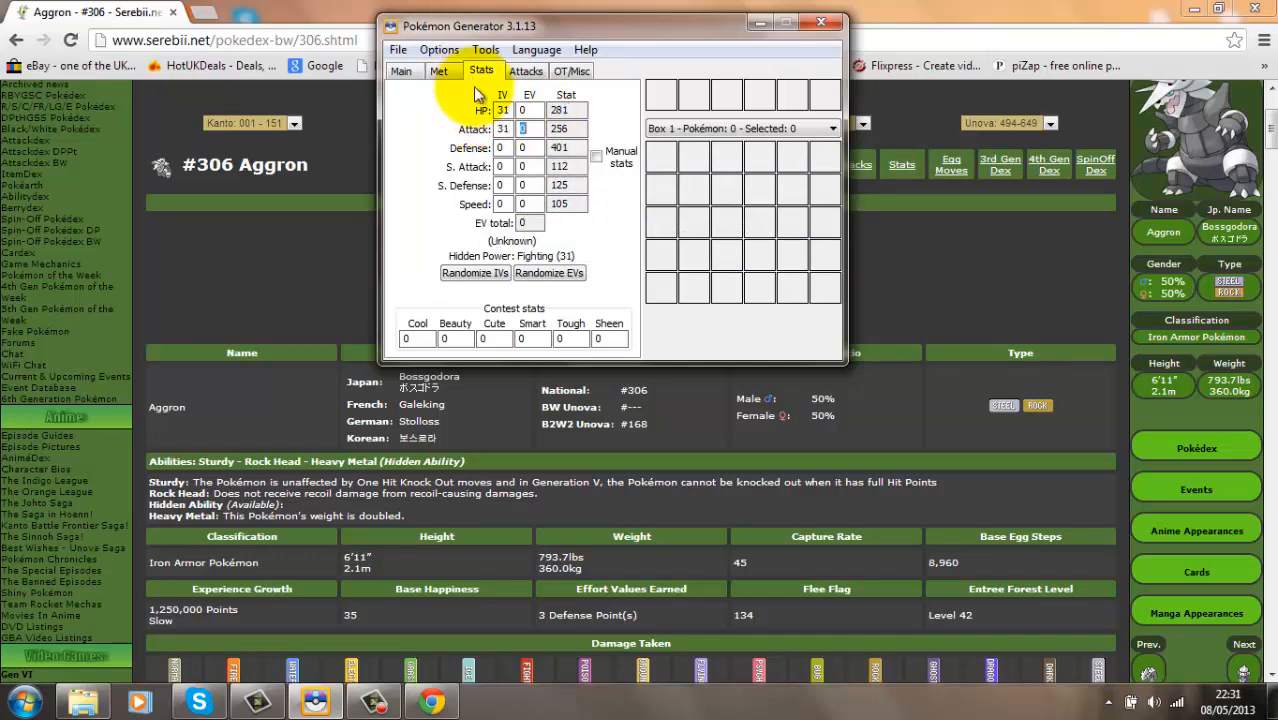
type("31")
key("Tab")
key("Tab")
type("31")
key("Tab")
key("Tab")
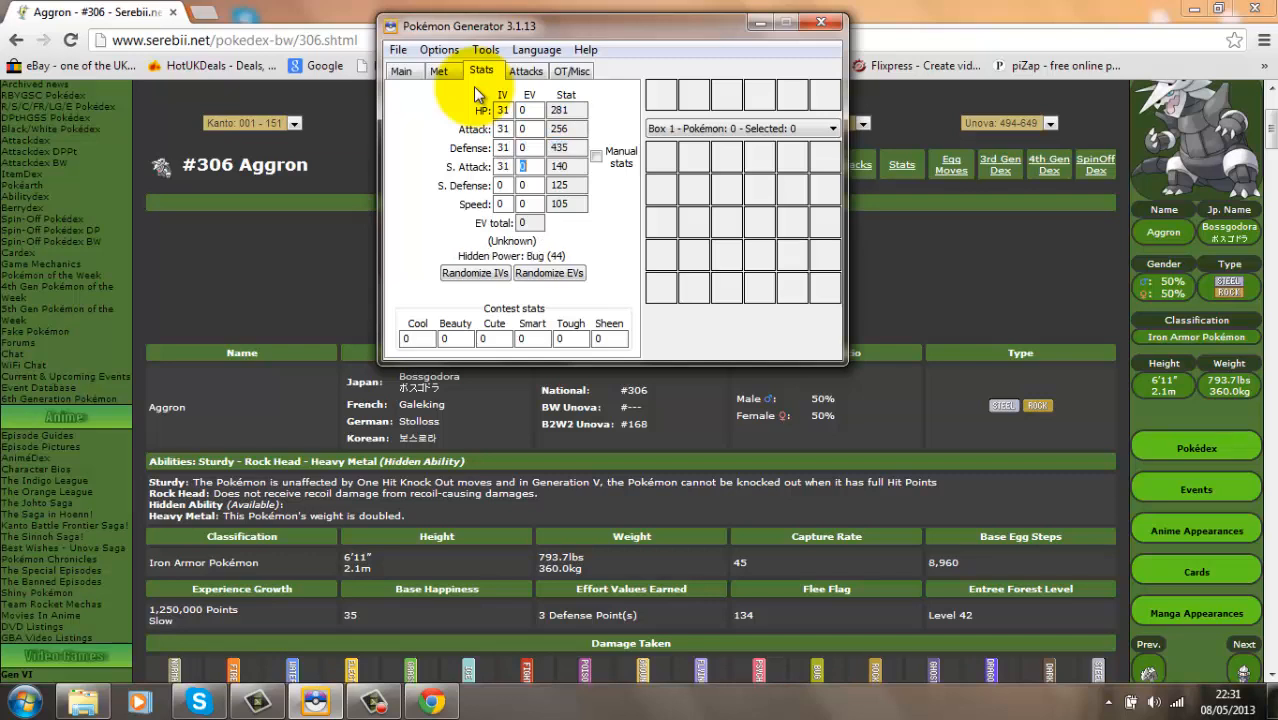
type("31")
key("Tab")
key("Tab")
type("31")
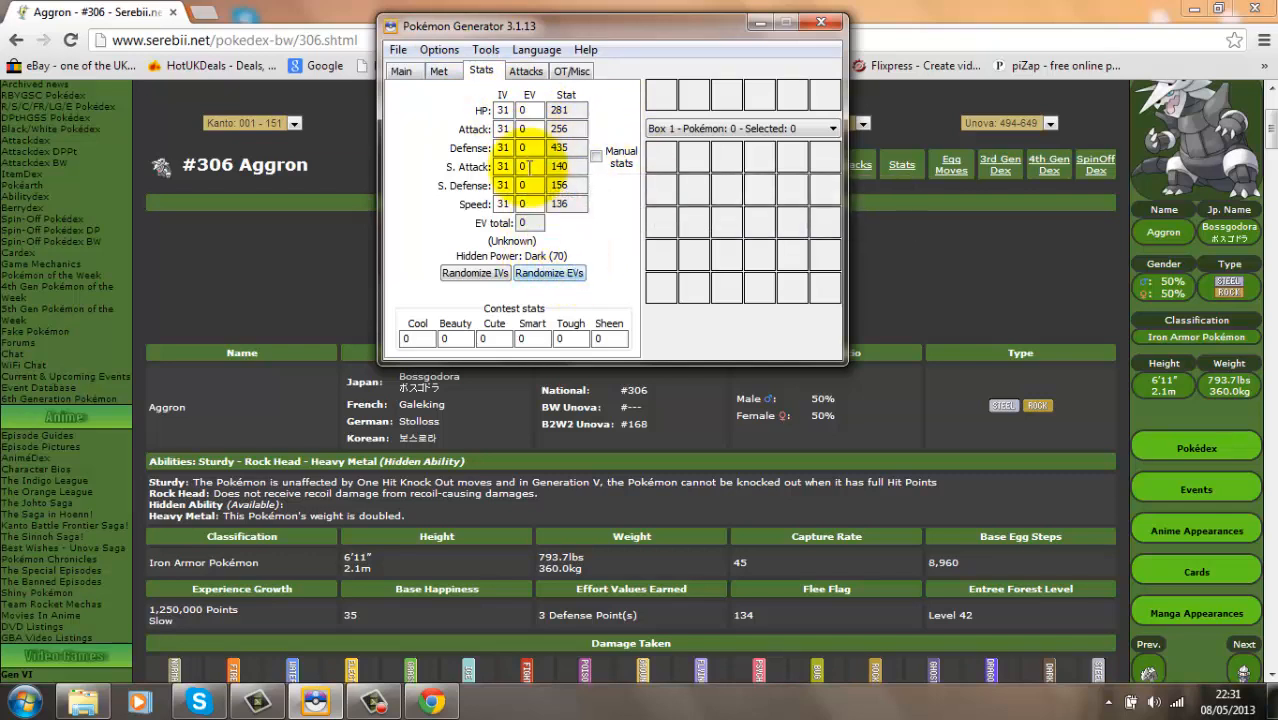
- Set the EVs to 252 for HP, 252 for Defense and 4 for Attack
left_click_drag(535, 107, 480, 106)
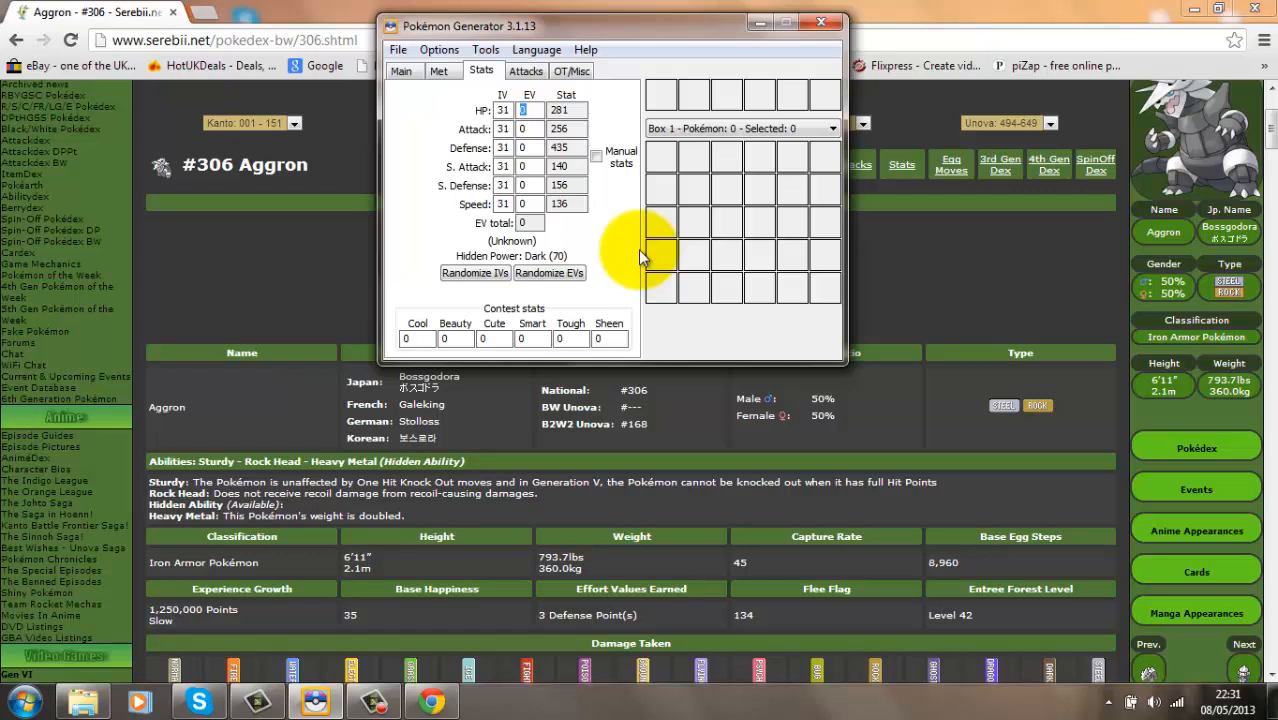
type("252")
double_click(523, 147)
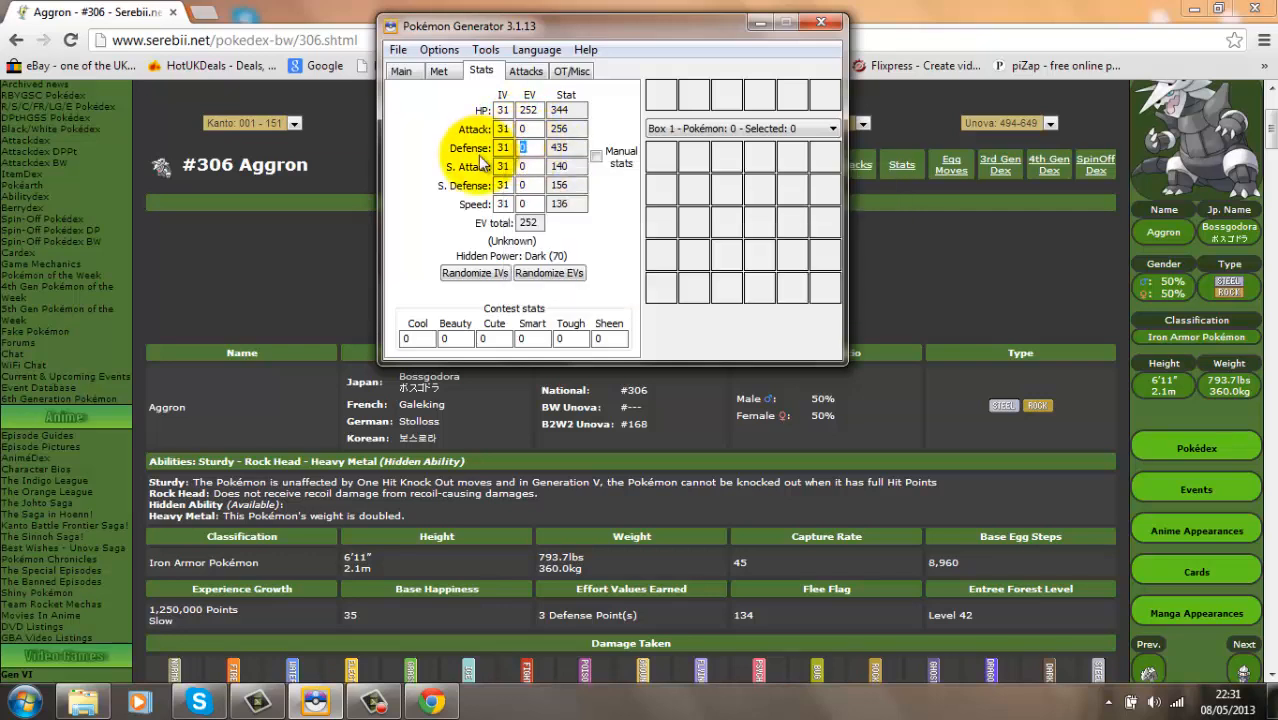
type("252")
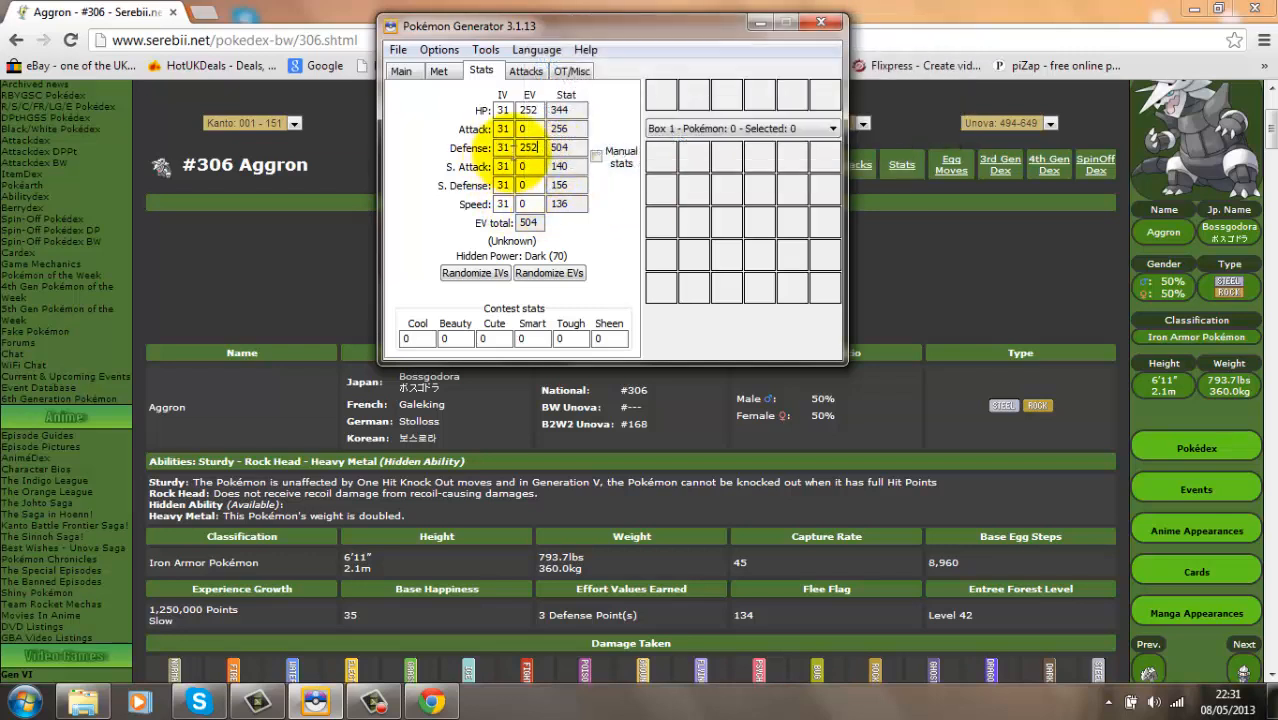
double_click(522, 128)
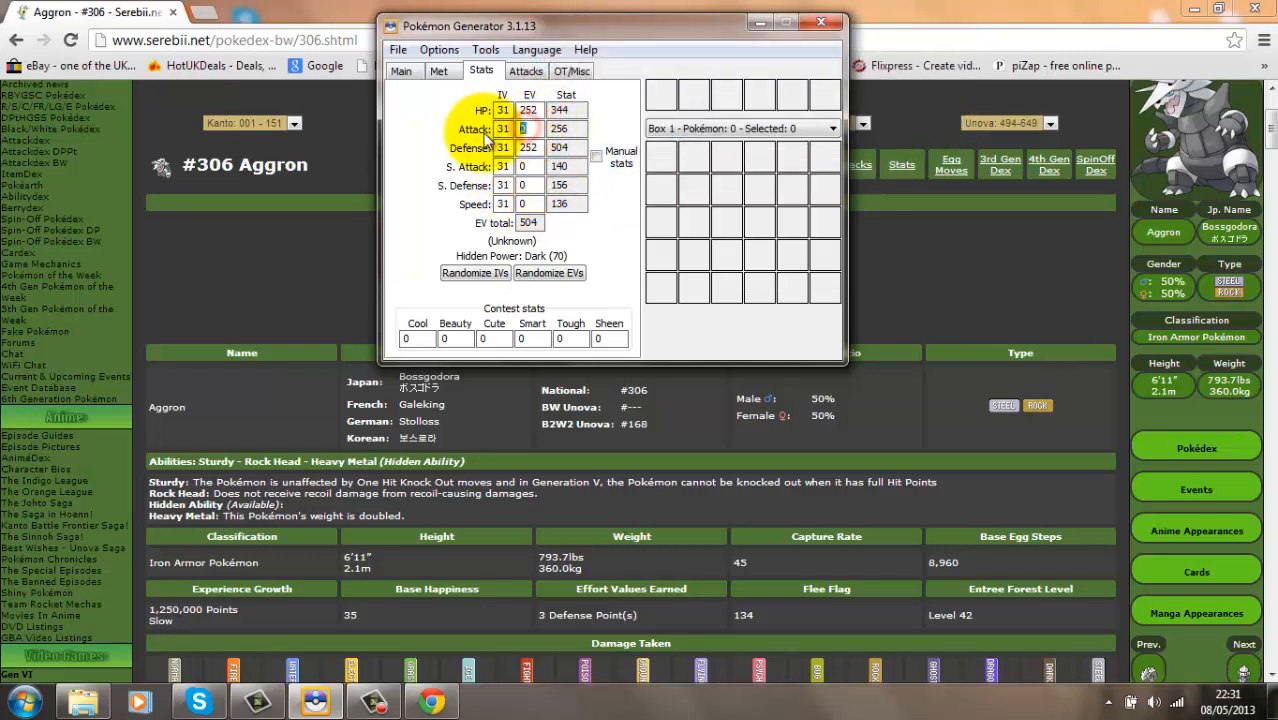
type("4")
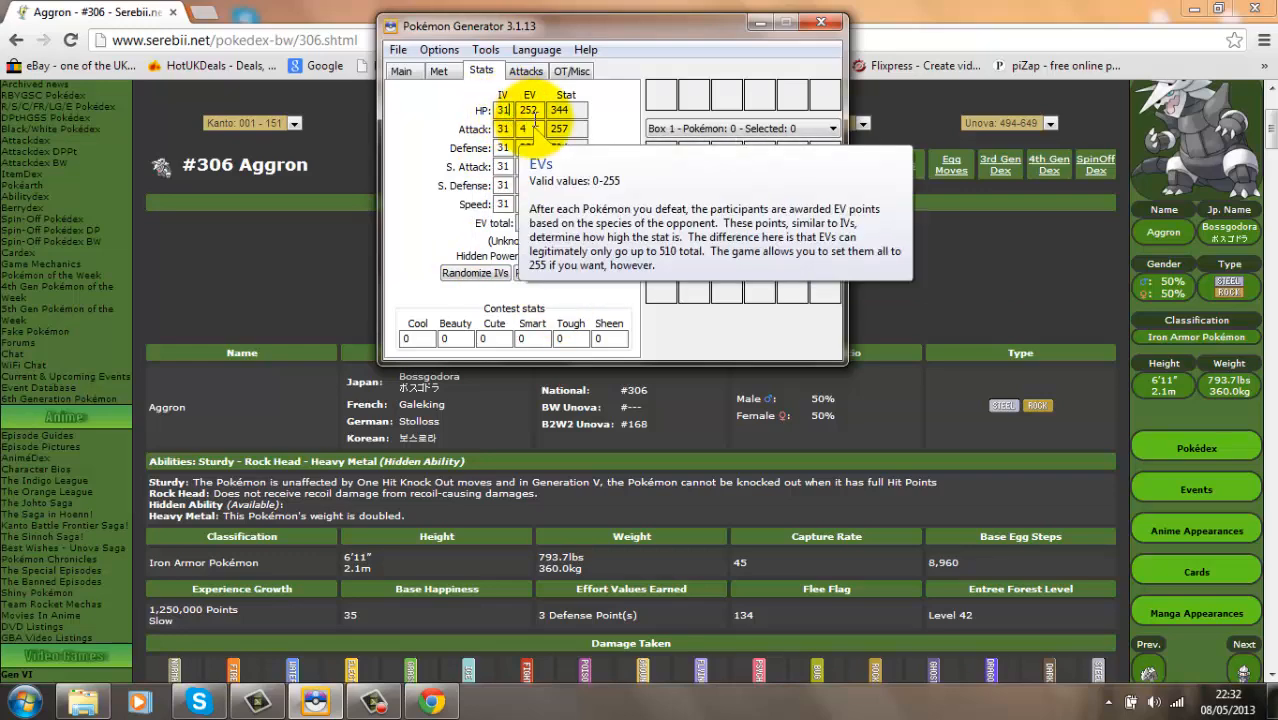
- Try an HP IV of 30 to check its effect on Hidden Power, and restore it to 31
key("BackSpace")
type("0")
left_click(602, 299)
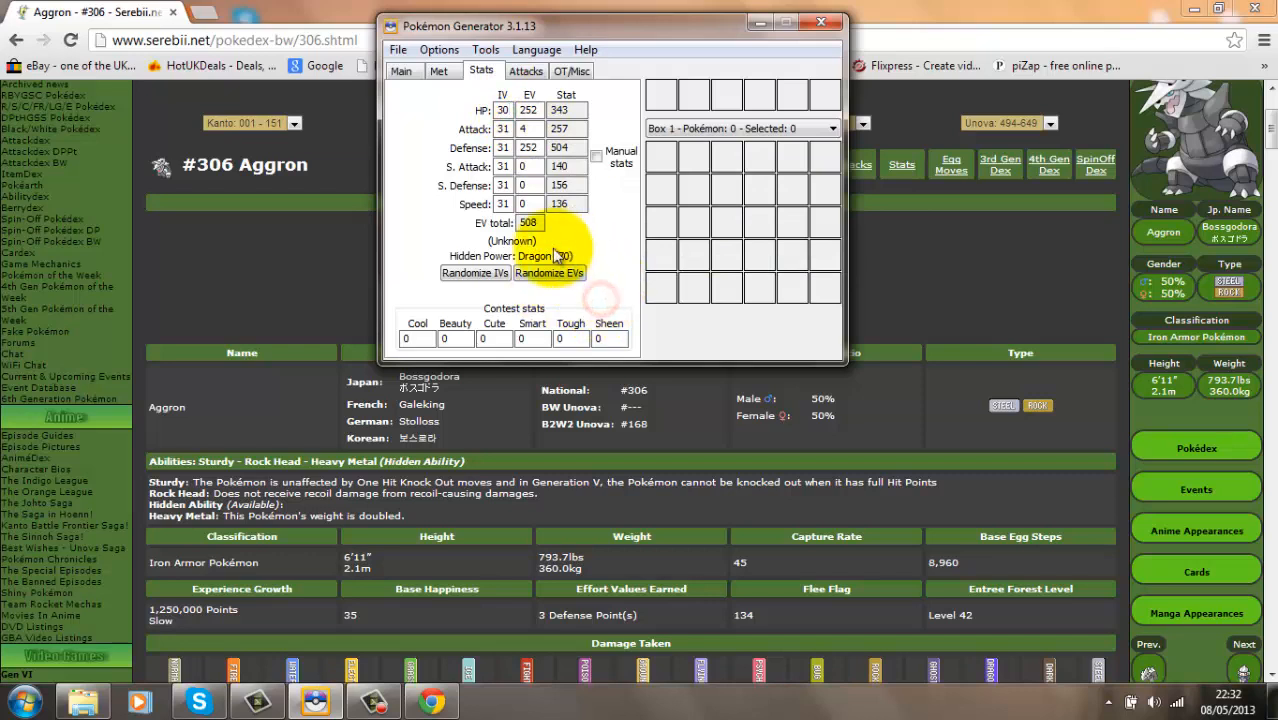
left_click(509, 109)
key("BackSpace")
type("1")
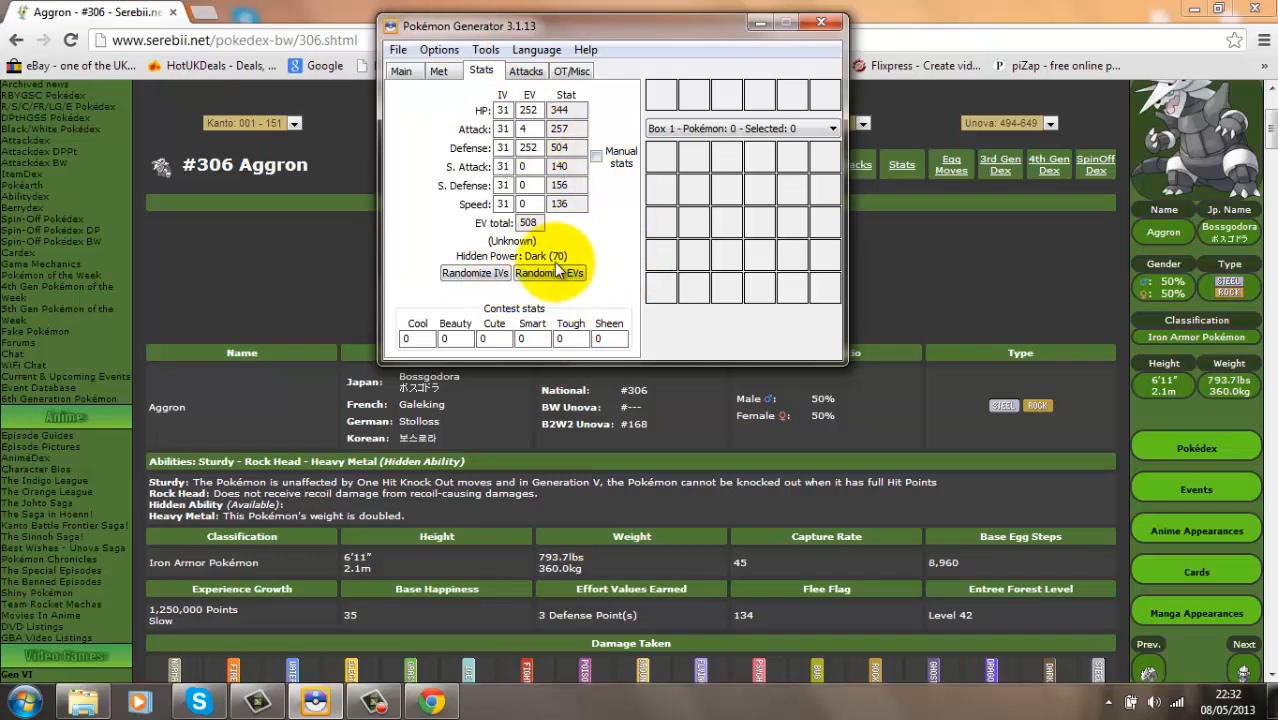
mouse_move(557, 270)
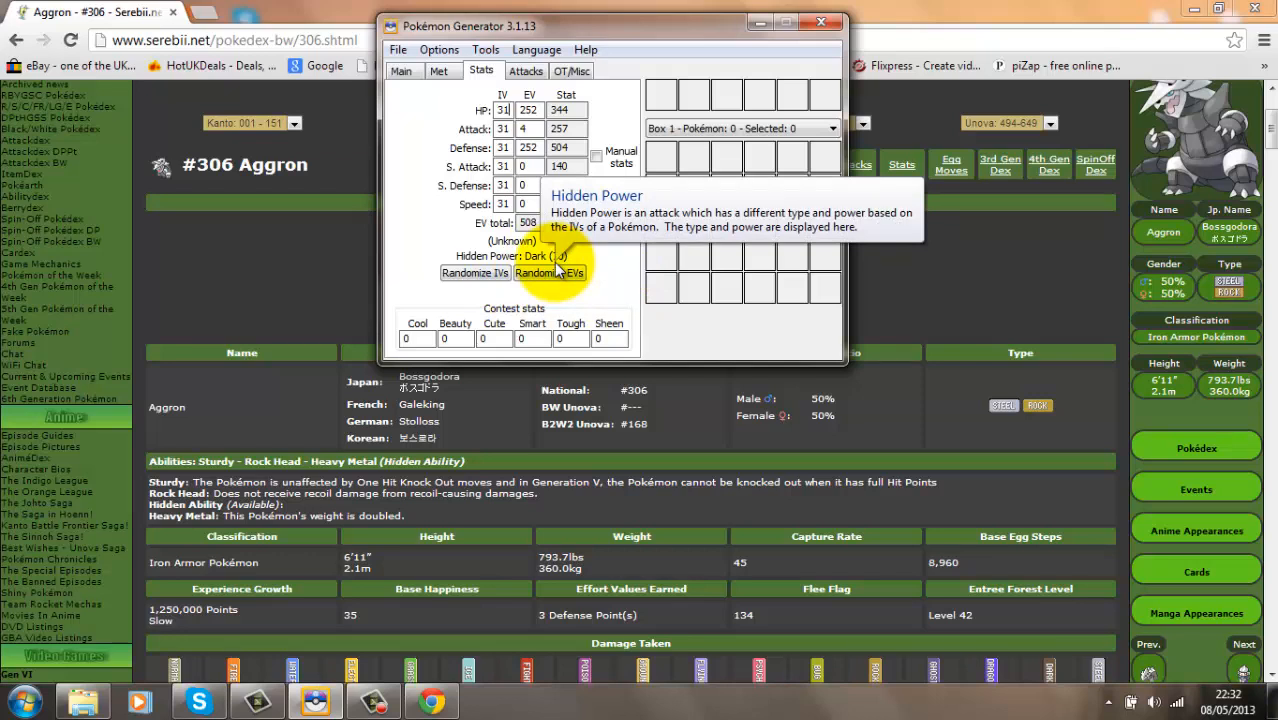
mouse_move(508, 190)
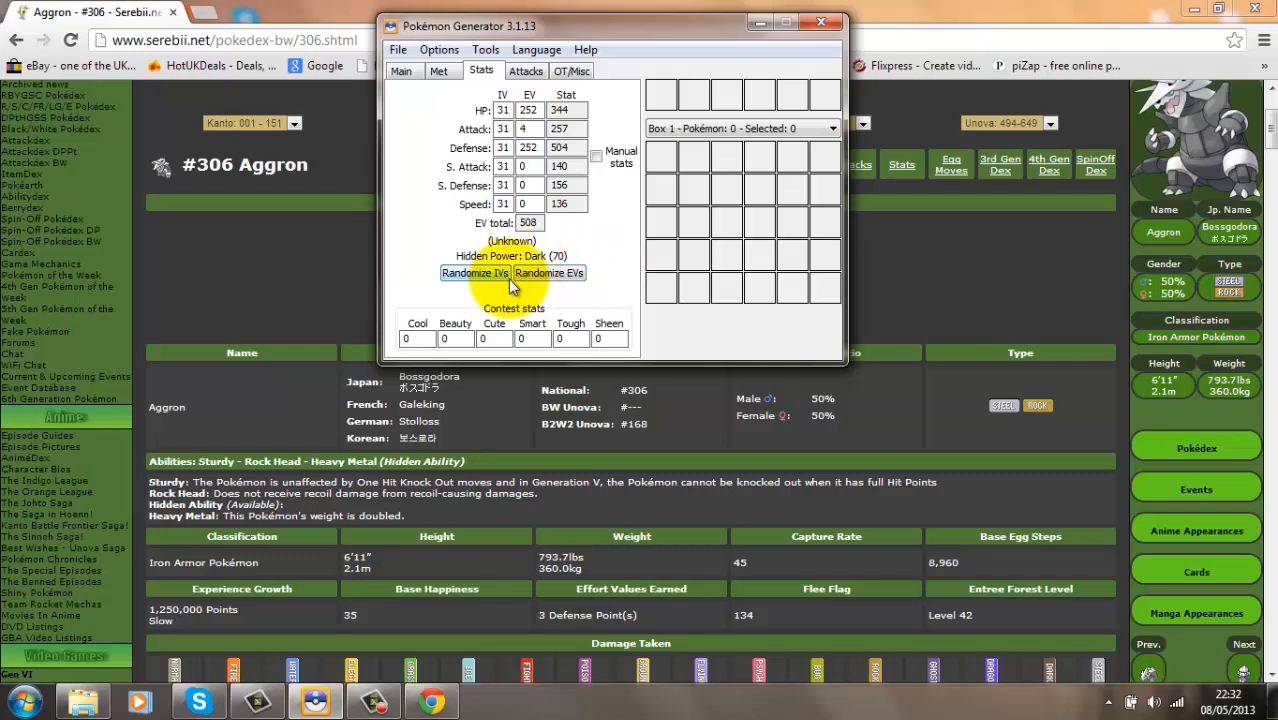
- Open the Pokémon's attacks and switch to the Serebii.net page in Chrome to review Aggron's Black/White level-up moves
left_click(525, 70)
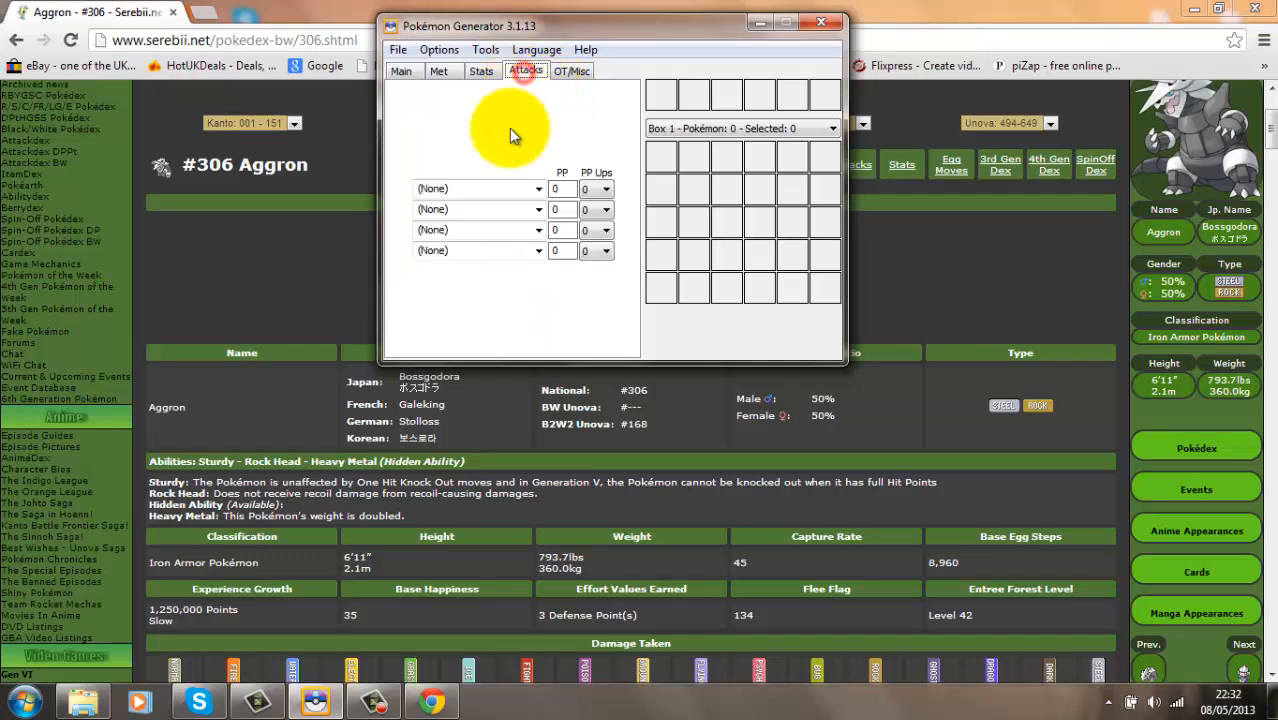
left_click(511, 190)
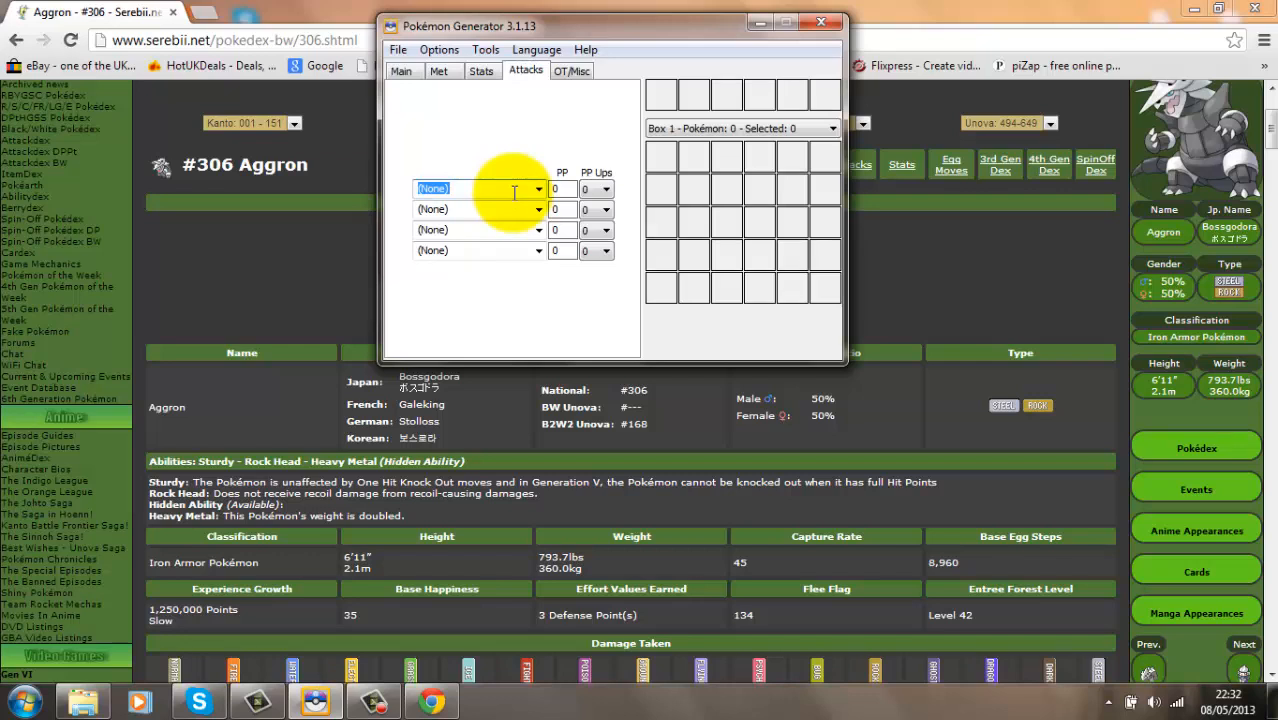
type("bo")
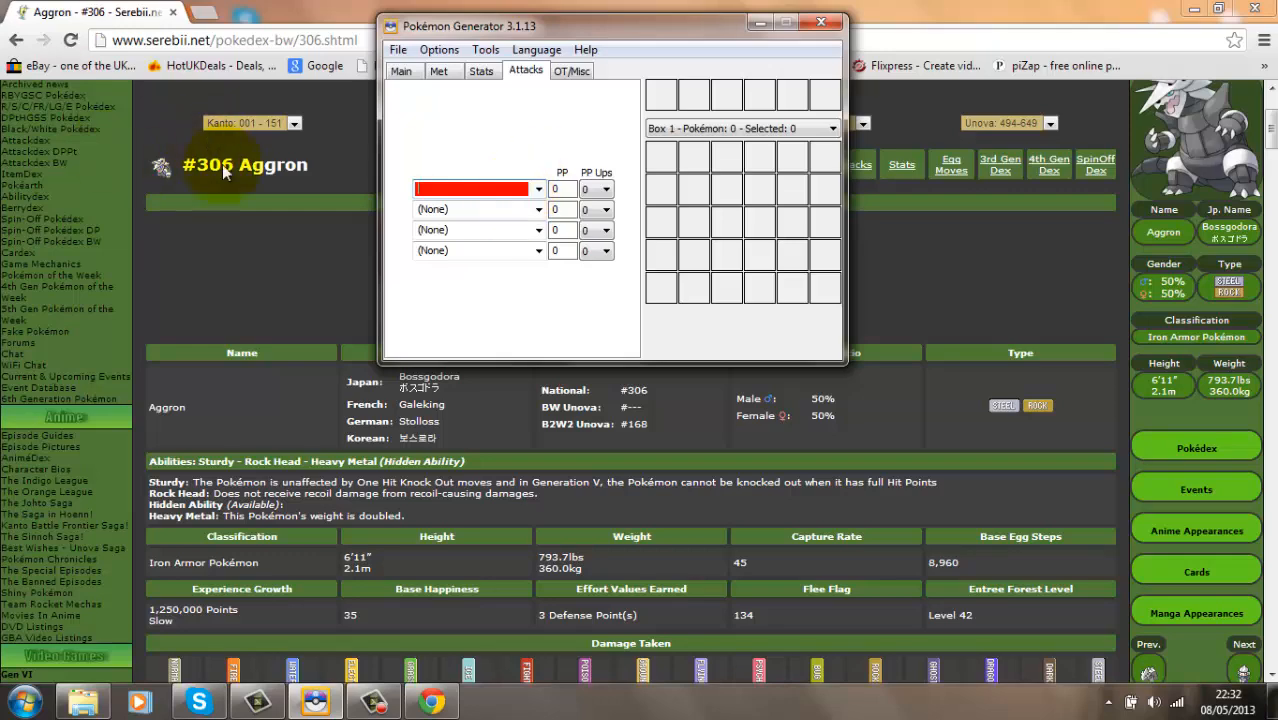
left_click(247, 232)
scroll(525, 297, "down", 10)
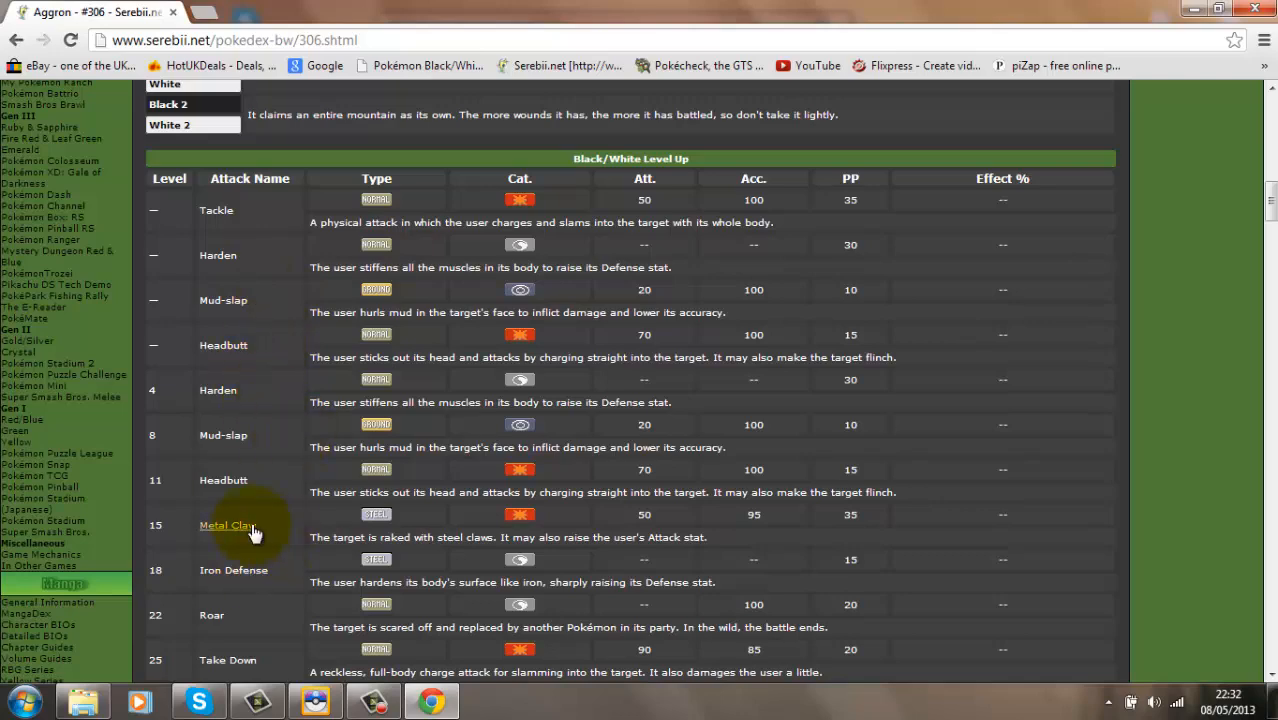
scroll(262, 575, "down", 1)
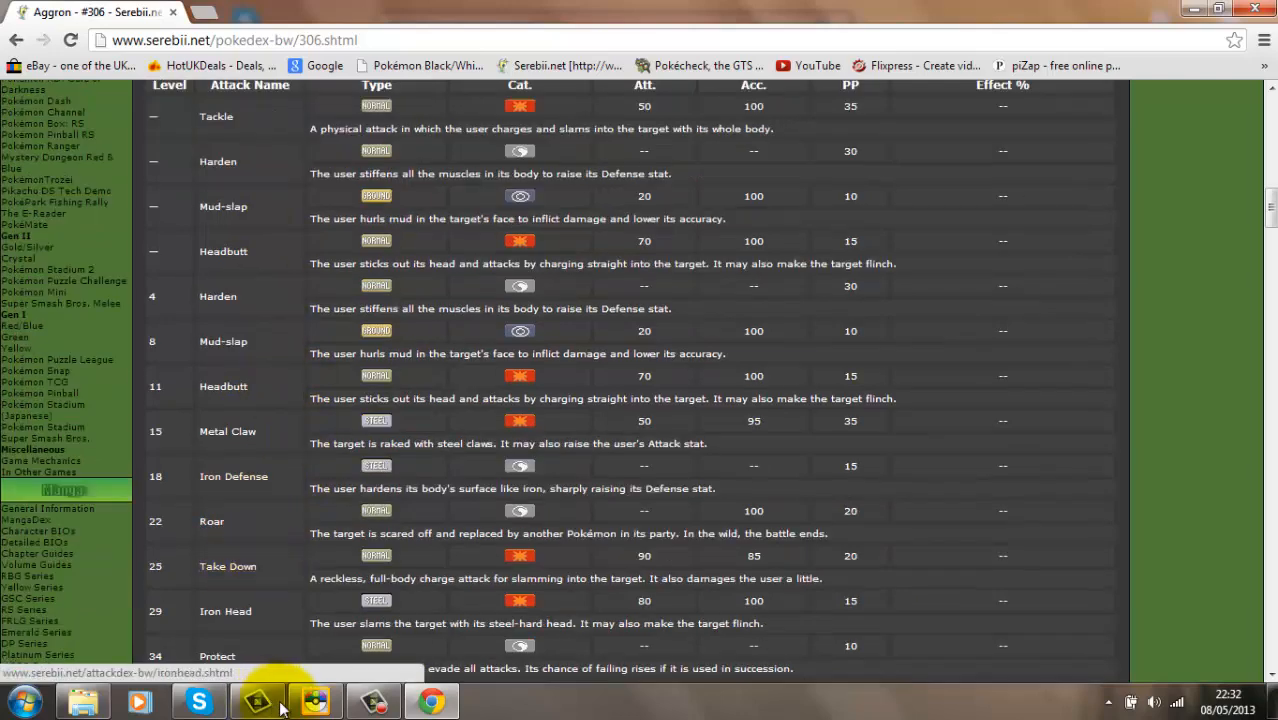
left_click(448, 706)
left_click(436, 704)
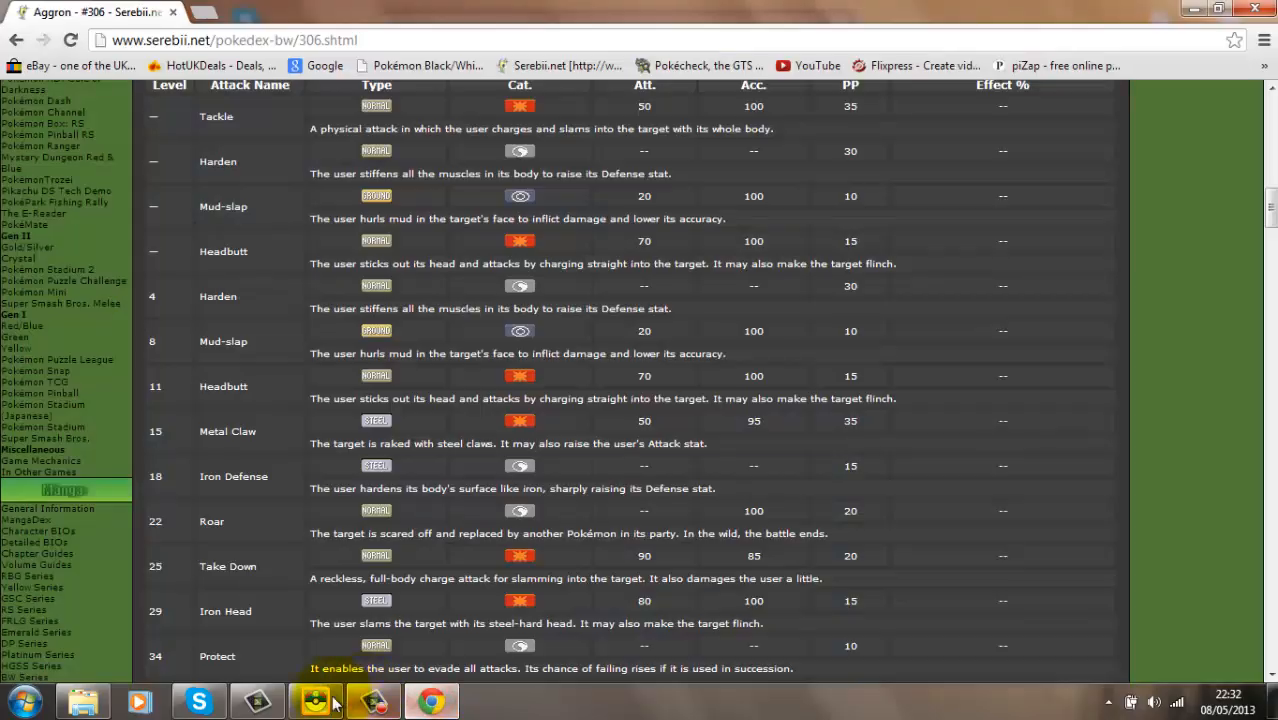
- Return to Pokémon Generator and set the first two attacks to Metal Claw and Iron Defense
left_click(322, 706)
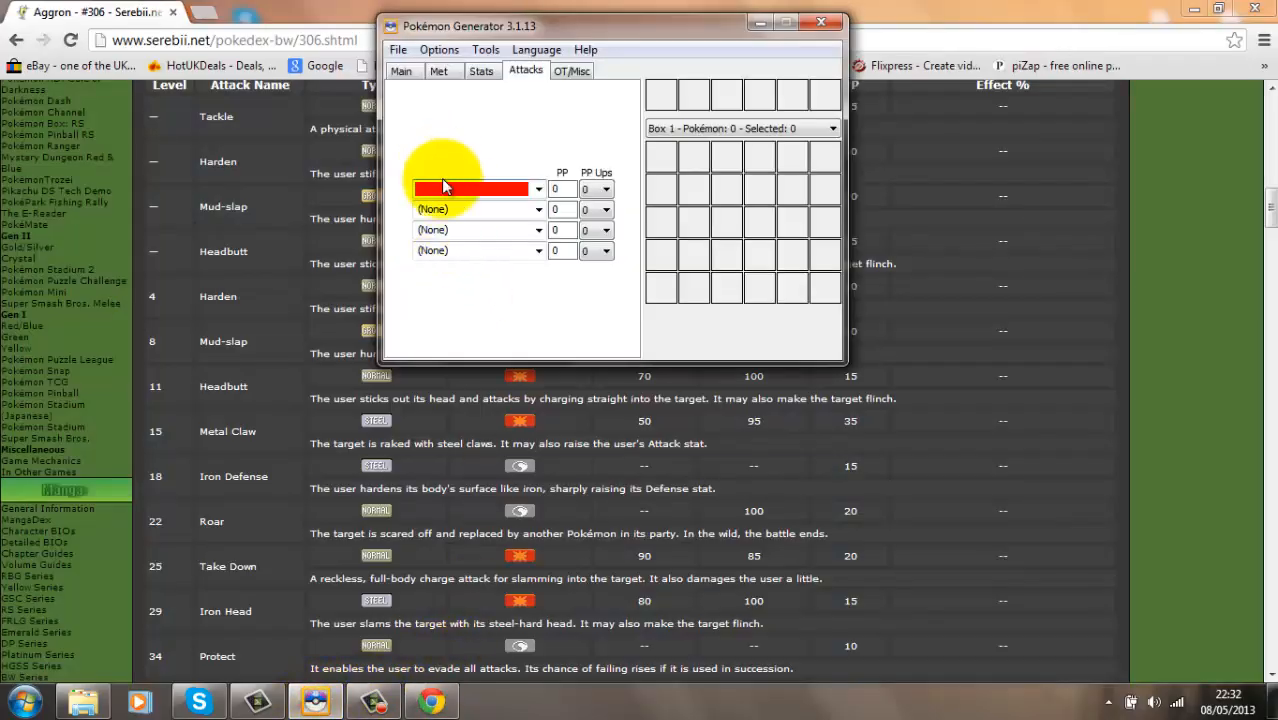
type("metal claw")
key("Tab")
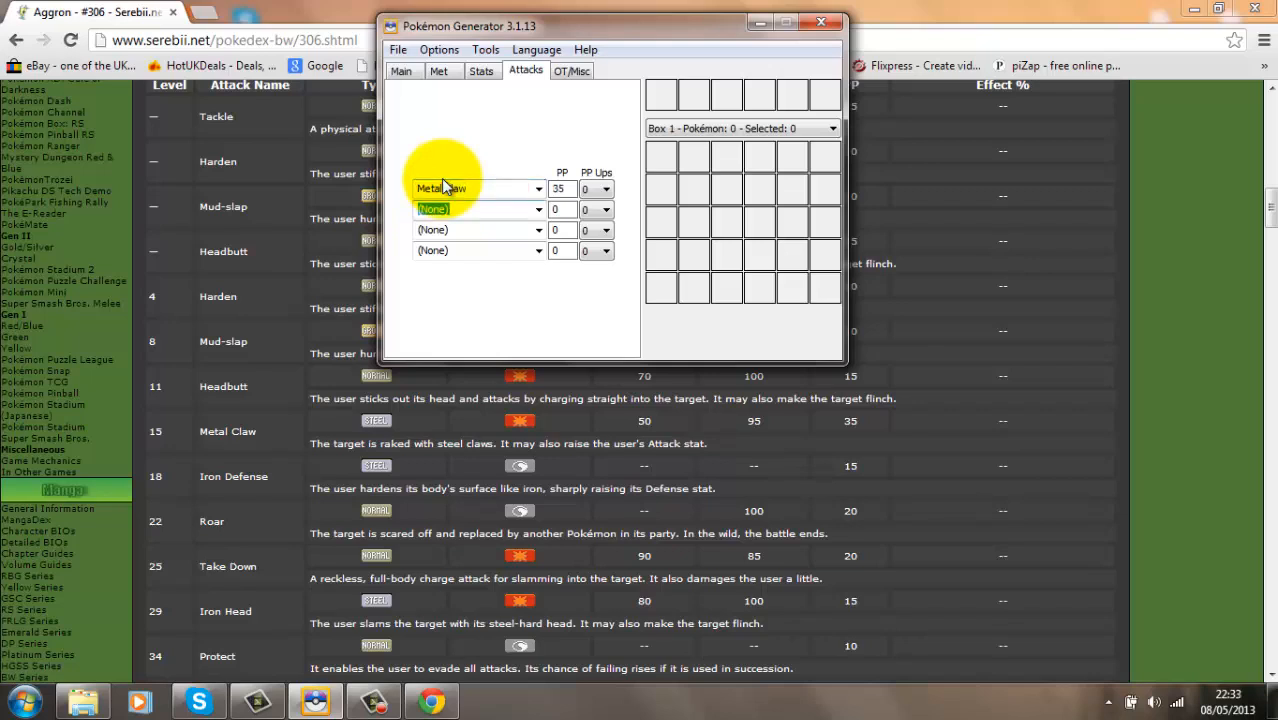
key("BackSpace")
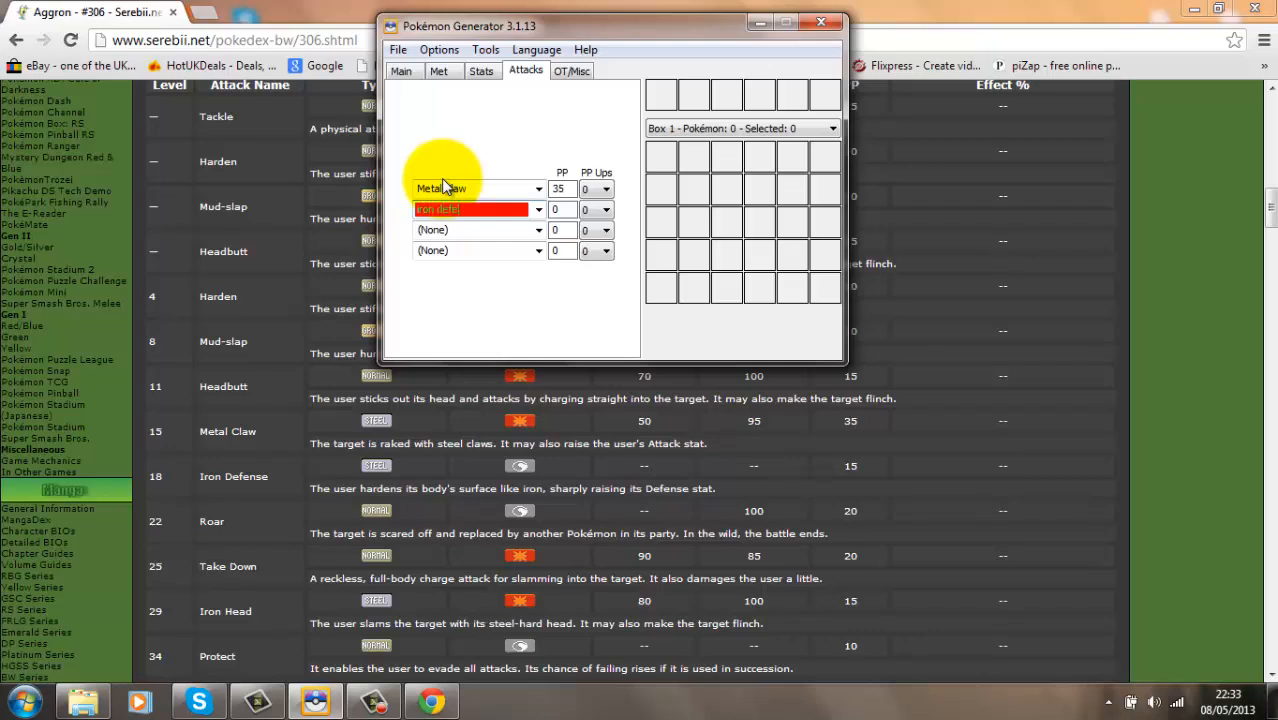
type("Iron Defense")
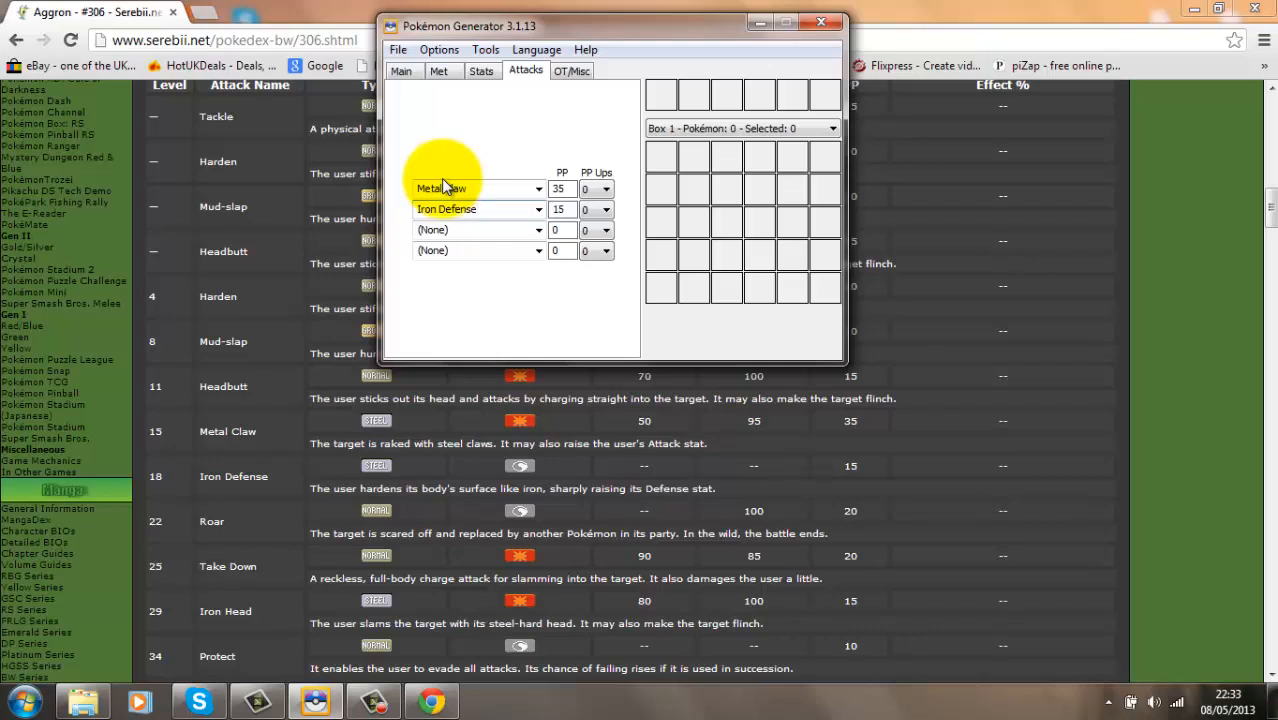
- Set the third attack to Take Down and the fourth attack to Headbutt
key("Tab")
key("BackSpace")
type("take")
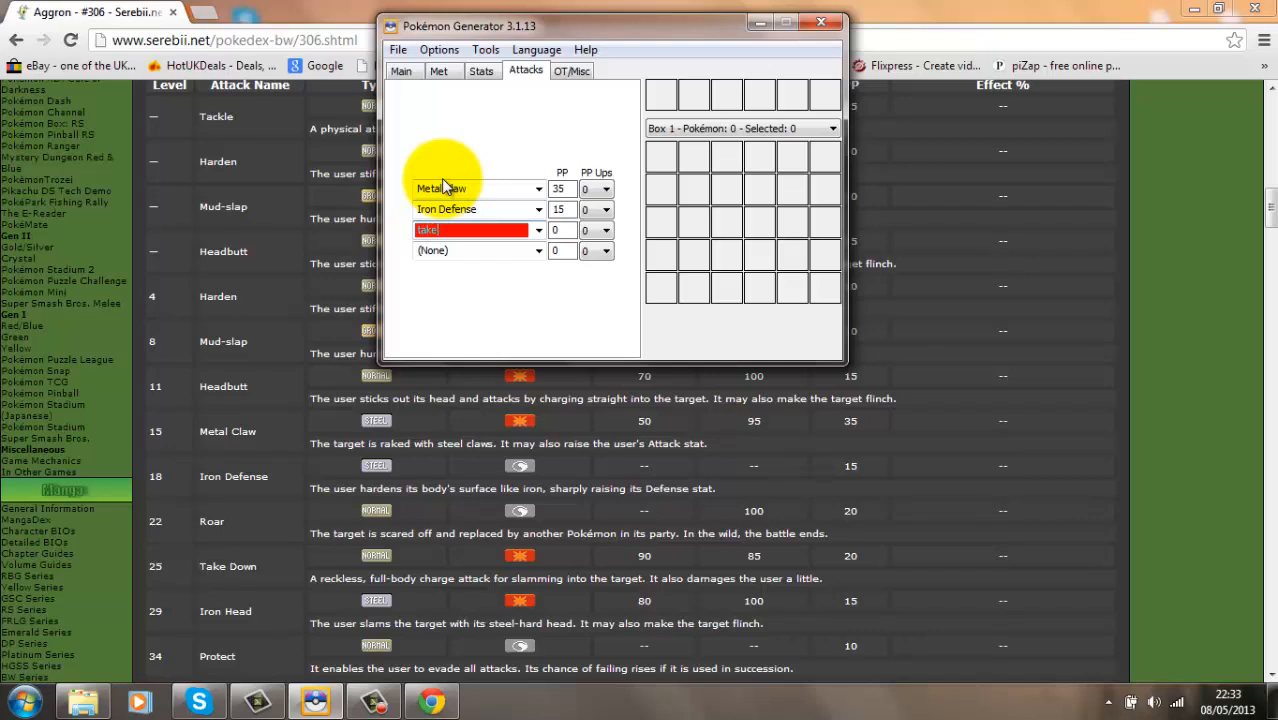
type("down")
key("Tab")
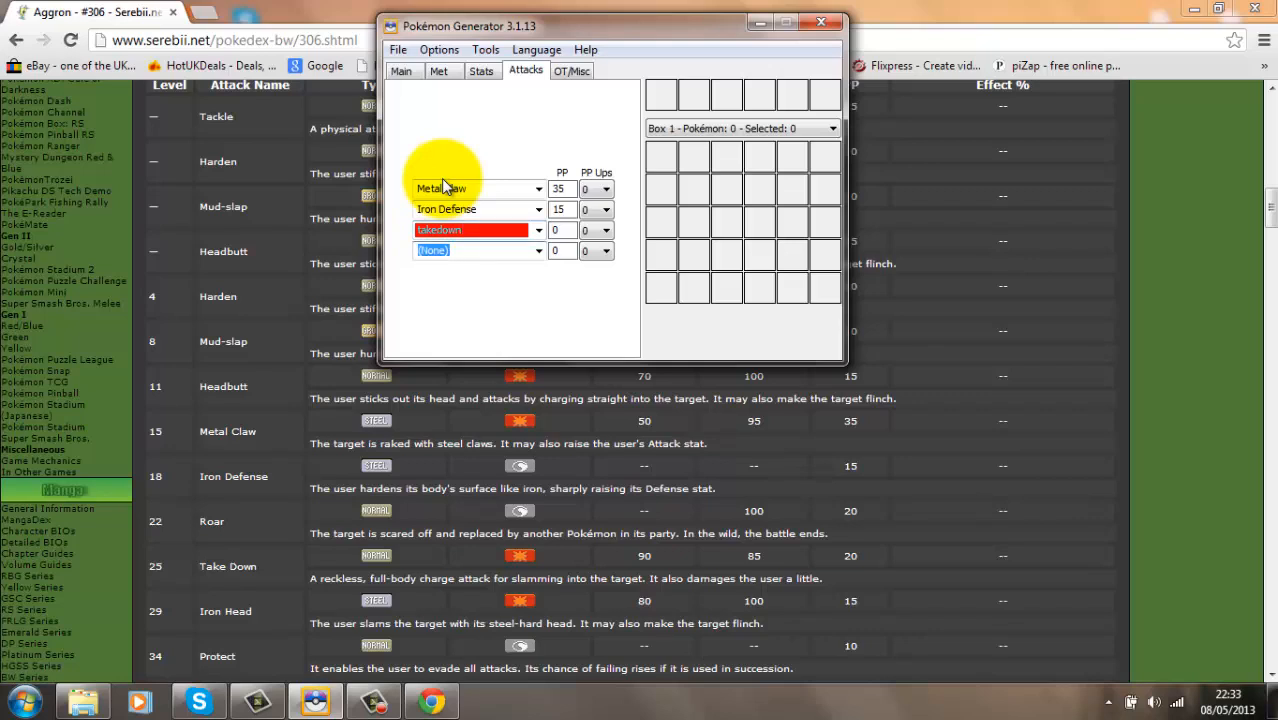
key("BackSpace")
type("headbutt")
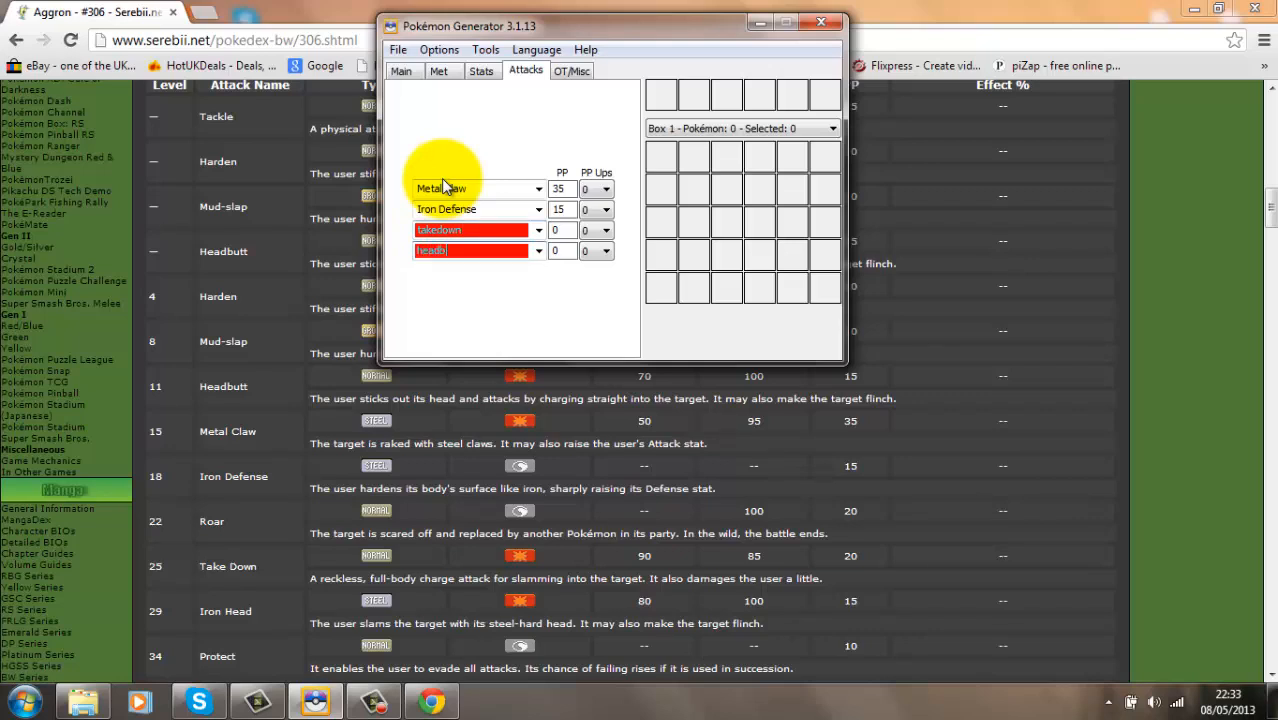
left_click(535, 304)
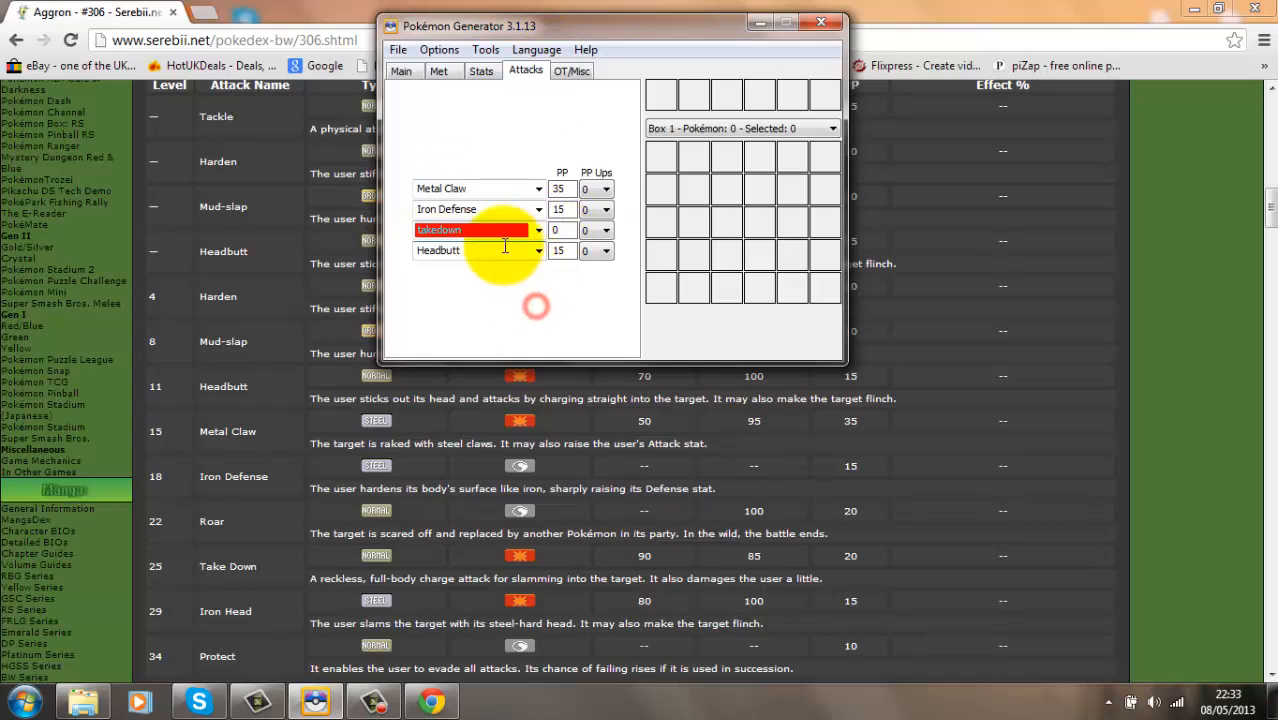
left_click(437, 229)
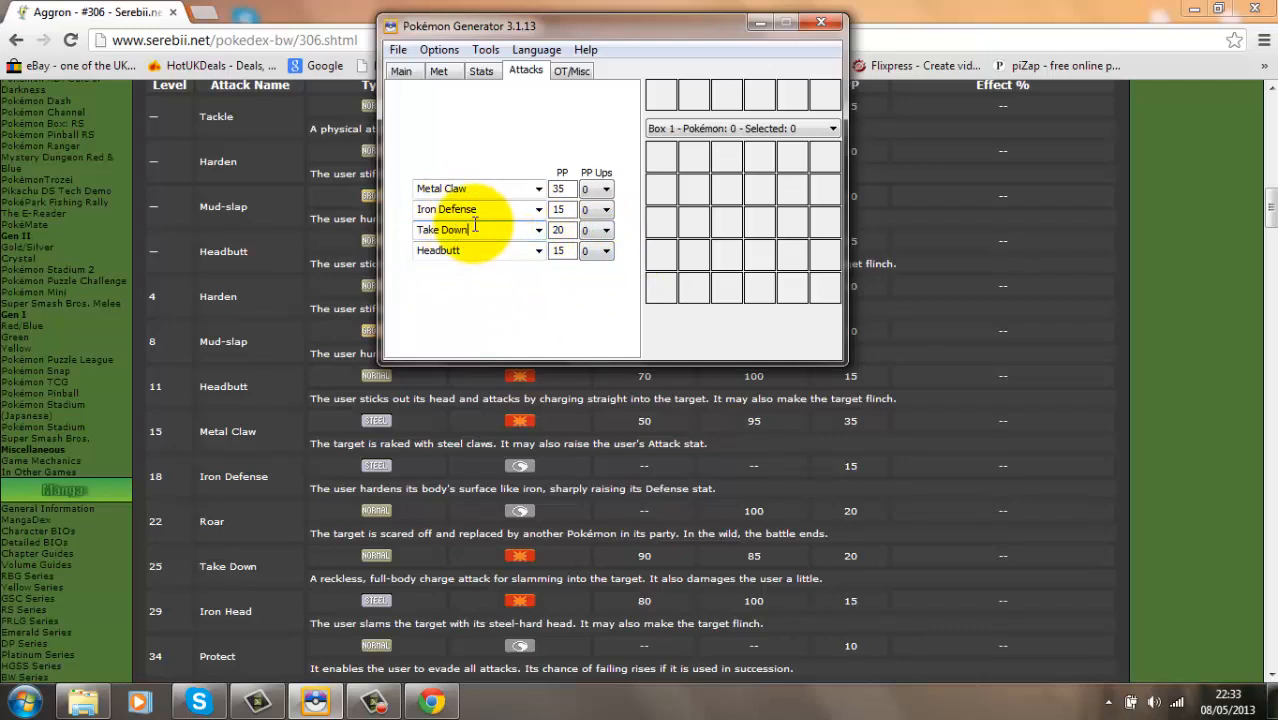
- Try erasing "Down" from the third attack's name and restoring Take Down from the attack list
left_click(466, 229)
left_click_drag(468, 230, 439, 230)
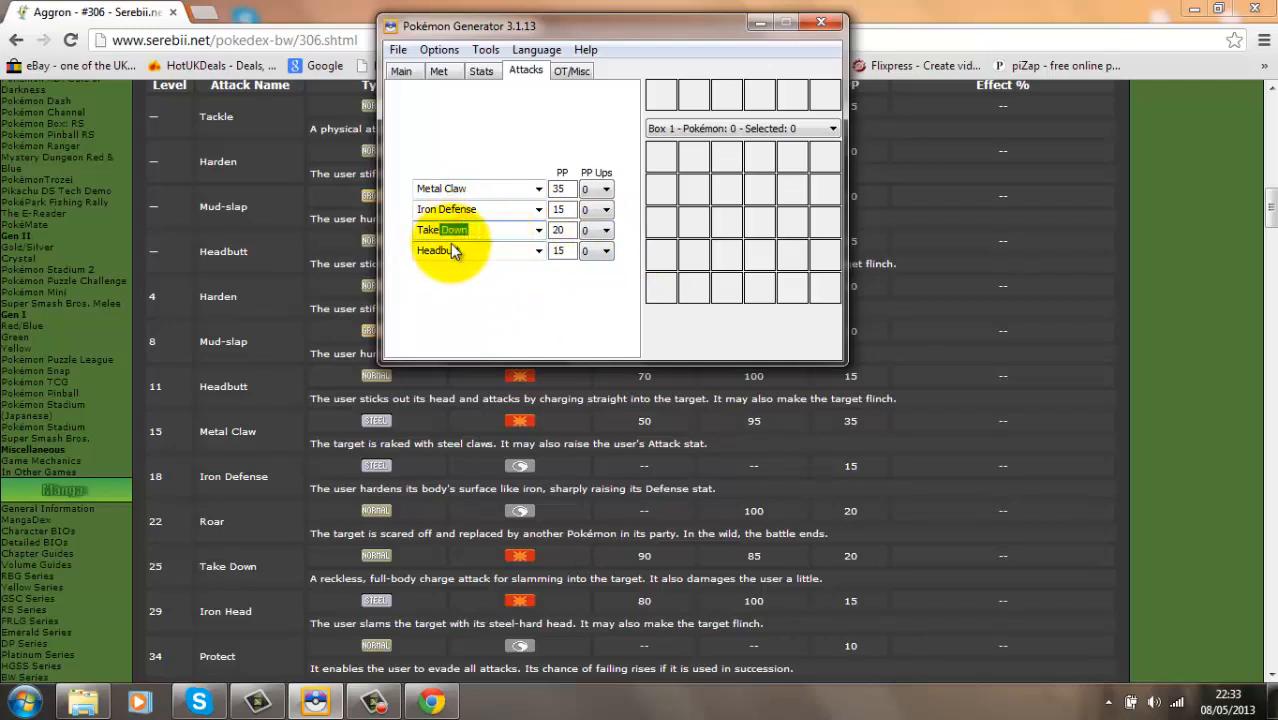
key("BackSpace")
left_click(539, 230)
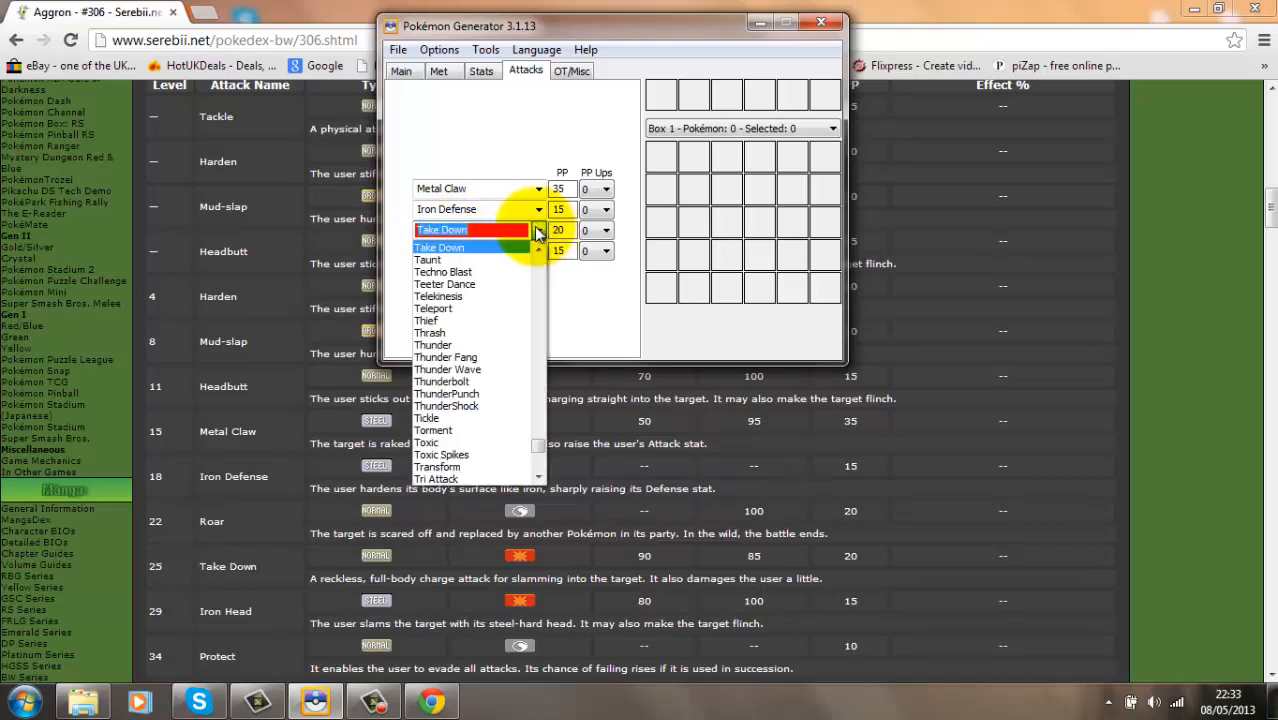
left_click(513, 229)
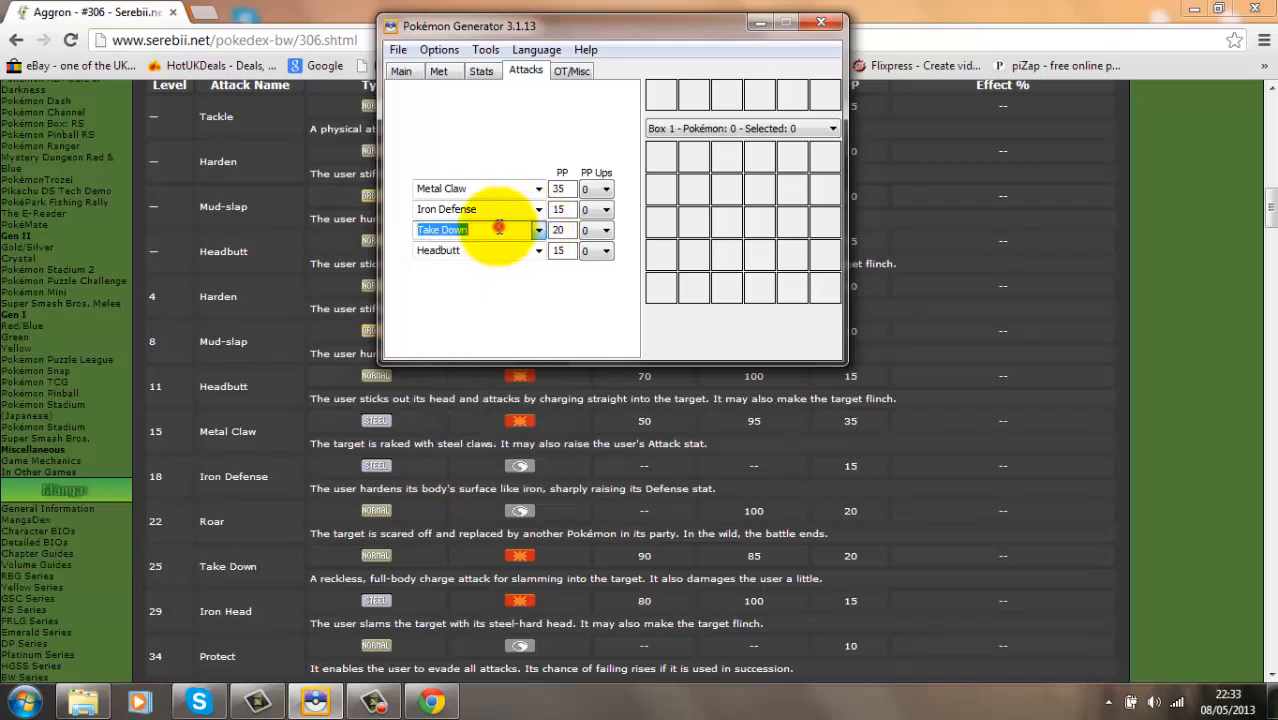
left_click_drag(485, 229, 446, 236)
key("BackSpace")
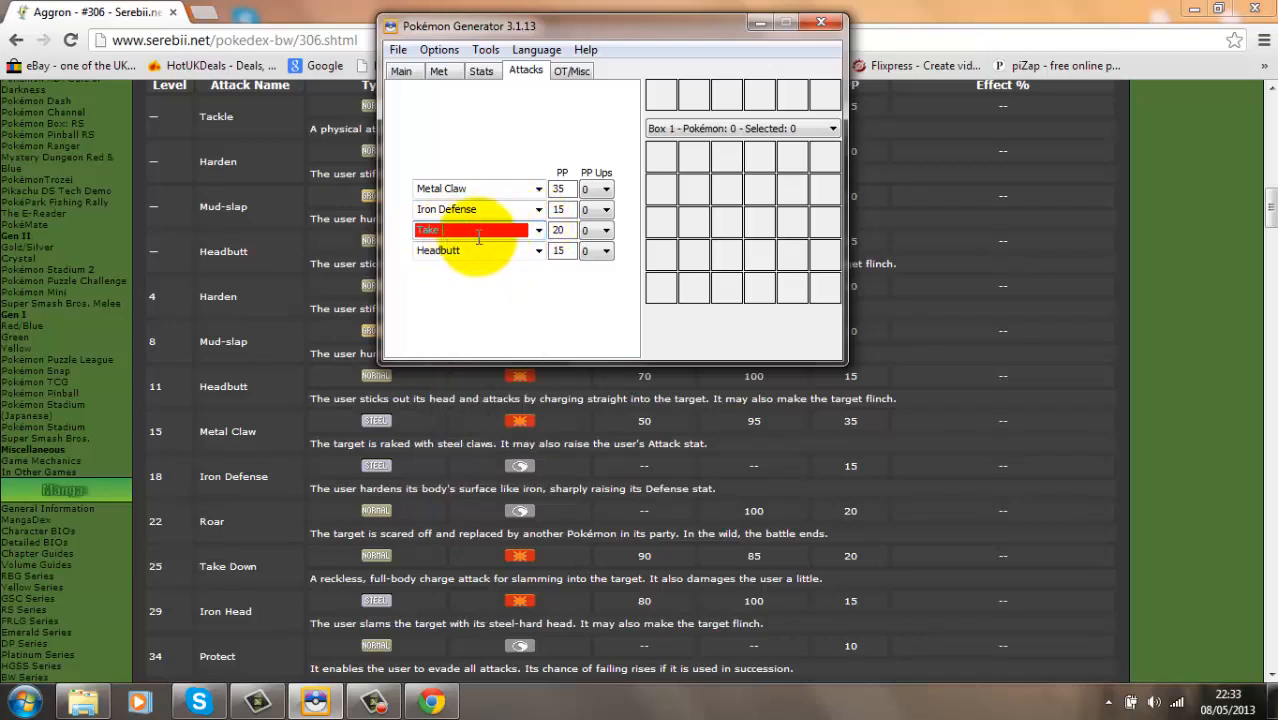
double_click(539, 234)
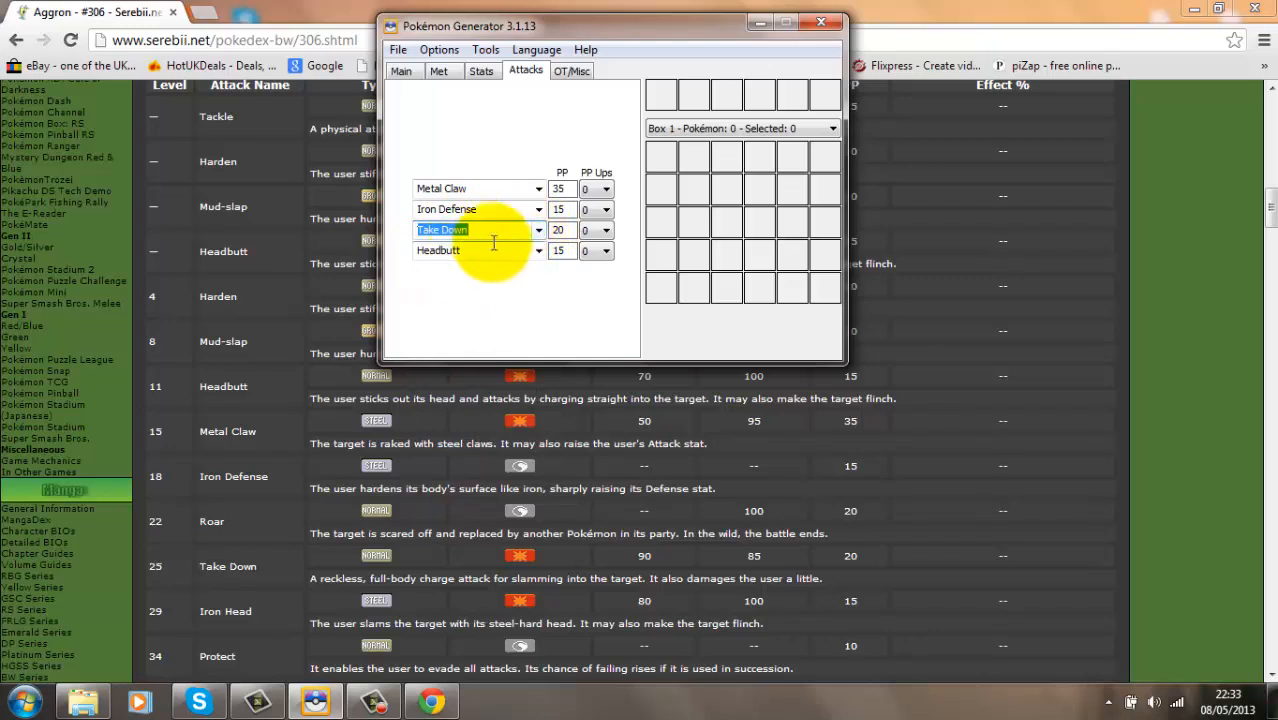
- Set the PP Ups of Metal Claw, Iron Defense, Take Down and Headbutt to 3 each
left_click(596, 189)
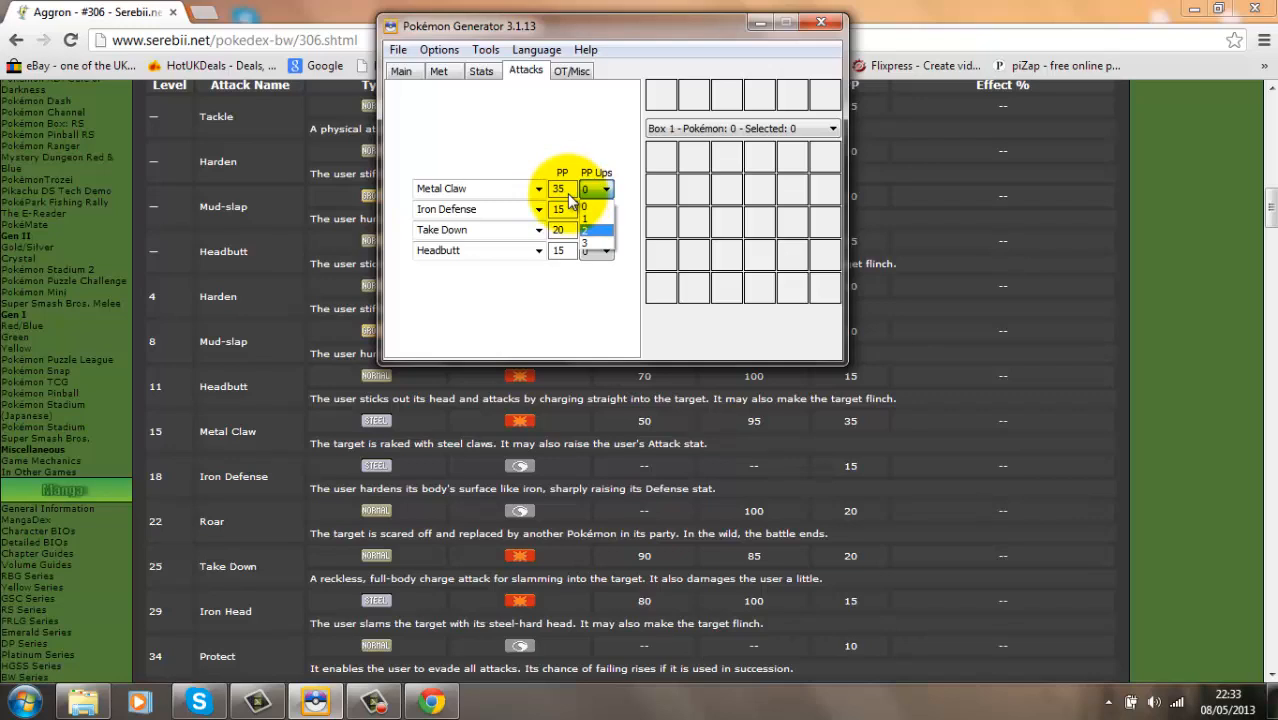
left_click(587, 245)
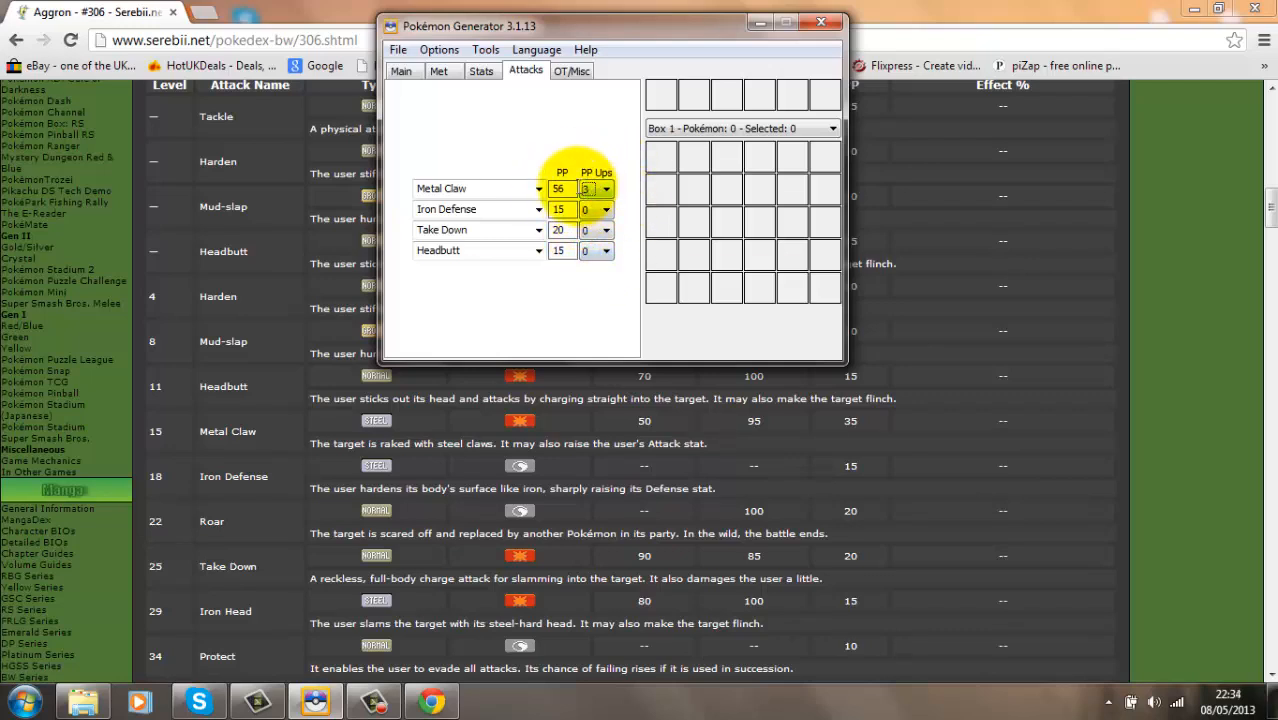
left_click(605, 211)
left_click(589, 254)
left_click(603, 210)
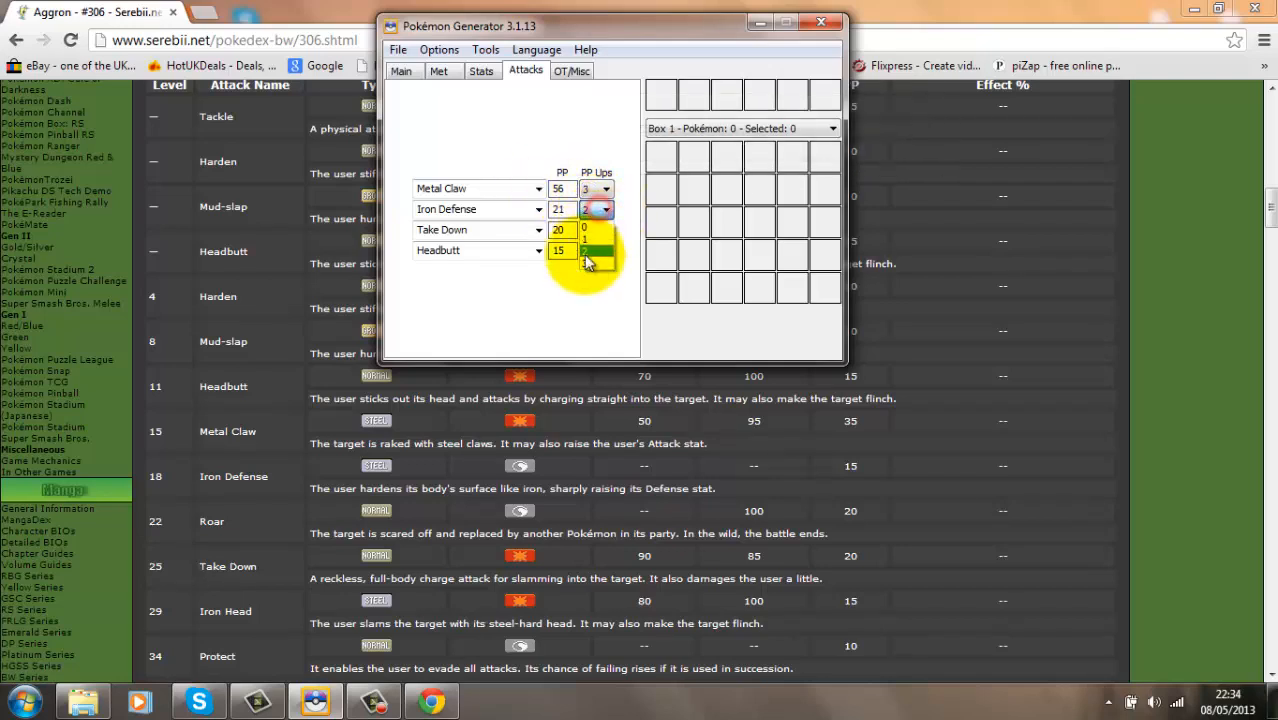
left_click(585, 261)
left_click(600, 230)
left_click(585, 282)
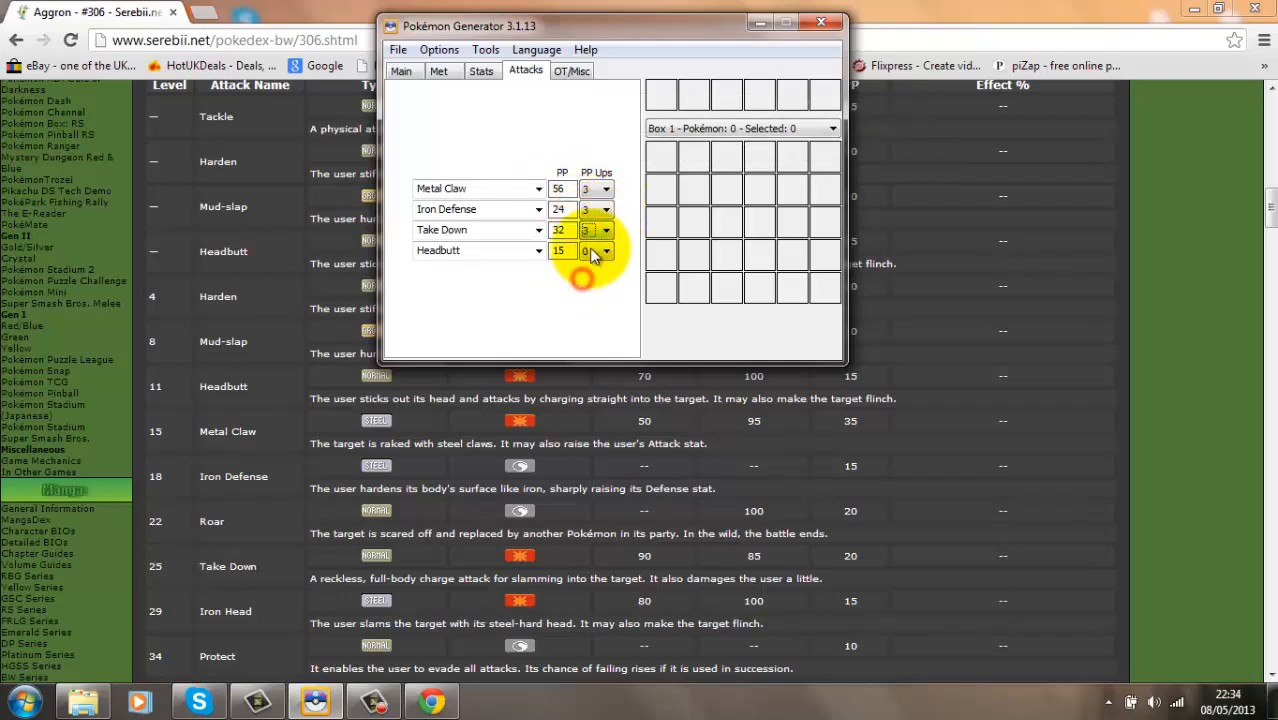
left_click(597, 251)
left_click(586, 305)
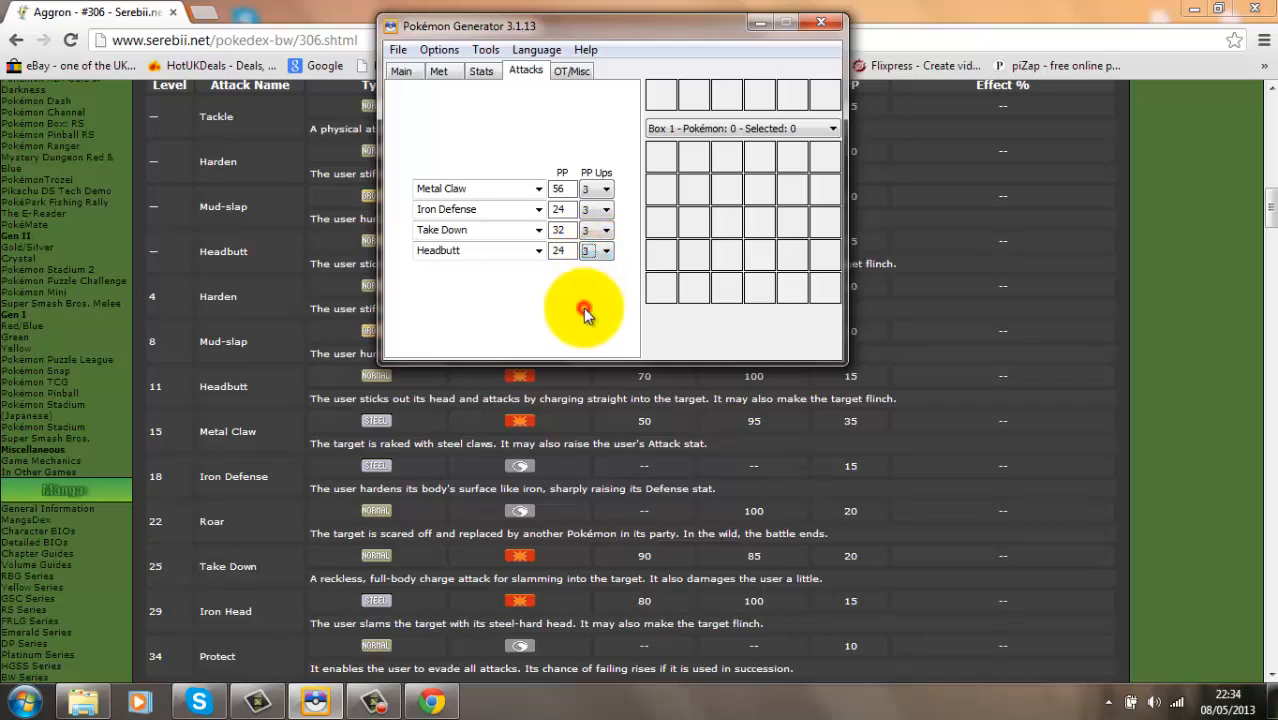
- Fill in the original trainer information with visible ID 11111, secret ID 22222 and trainer name SCORCH
left_click(575, 70)
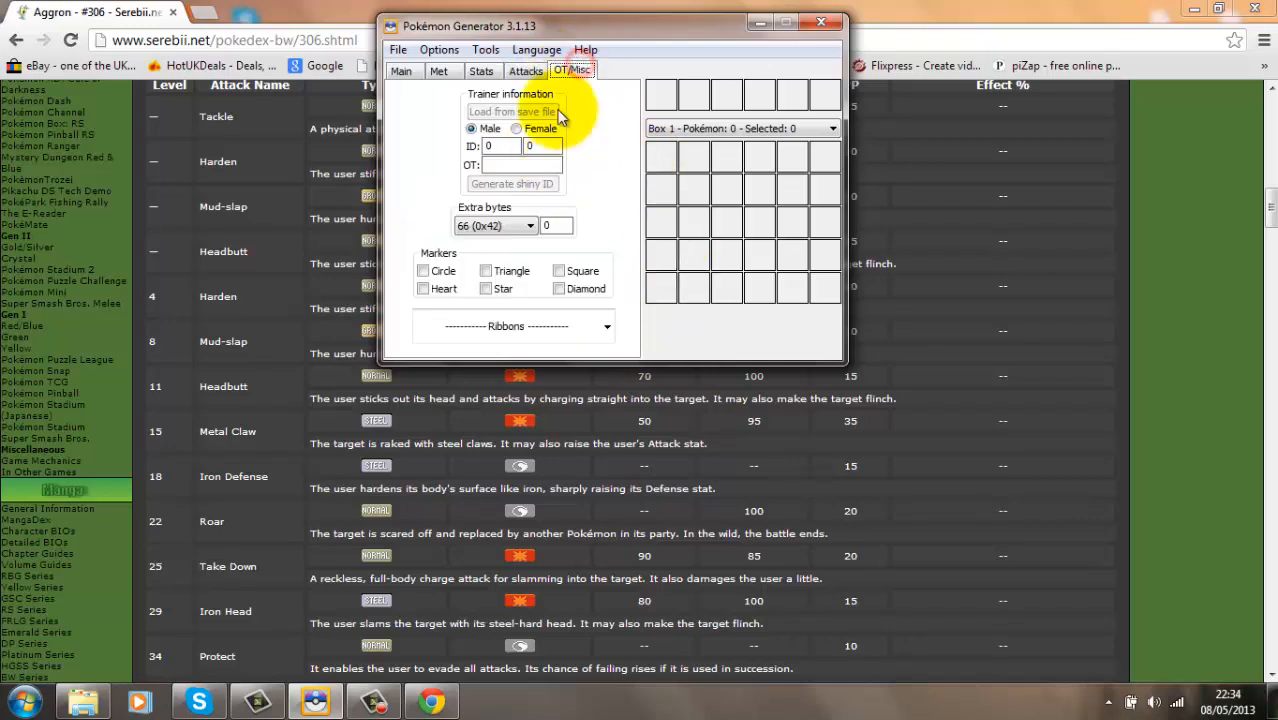
double_click(512, 146)
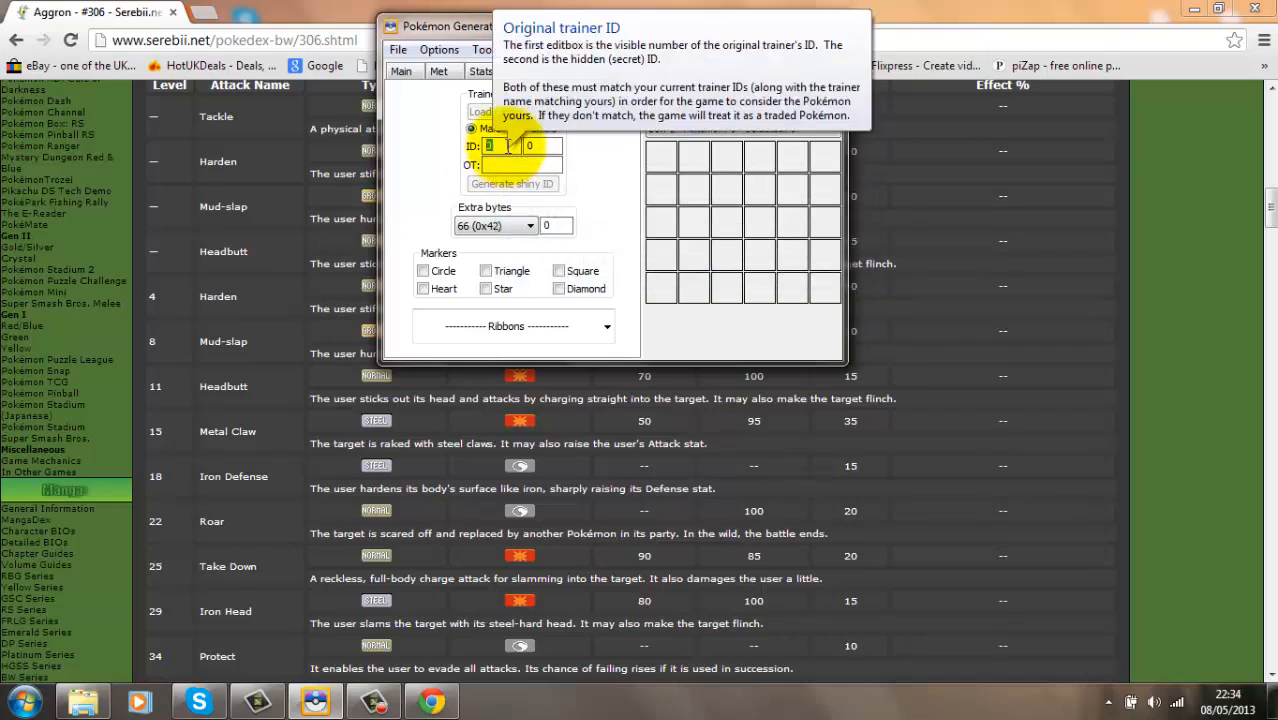
left_click(505, 146)
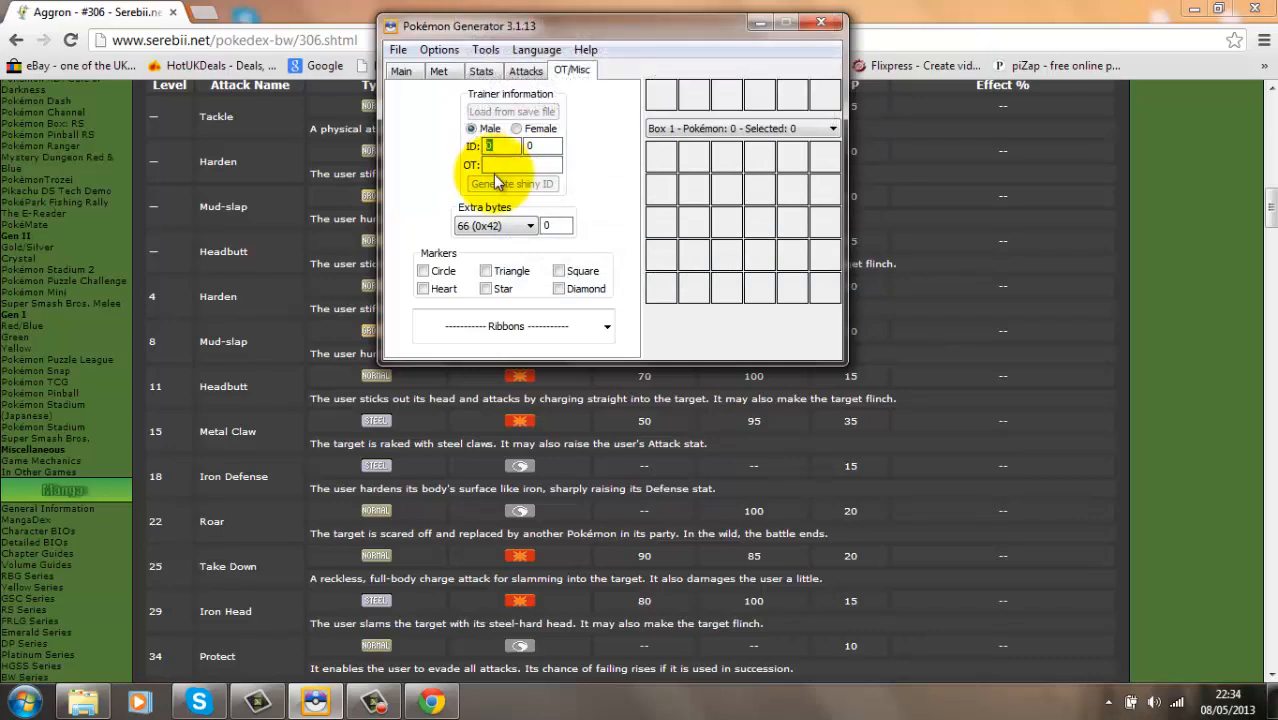
type("11111")
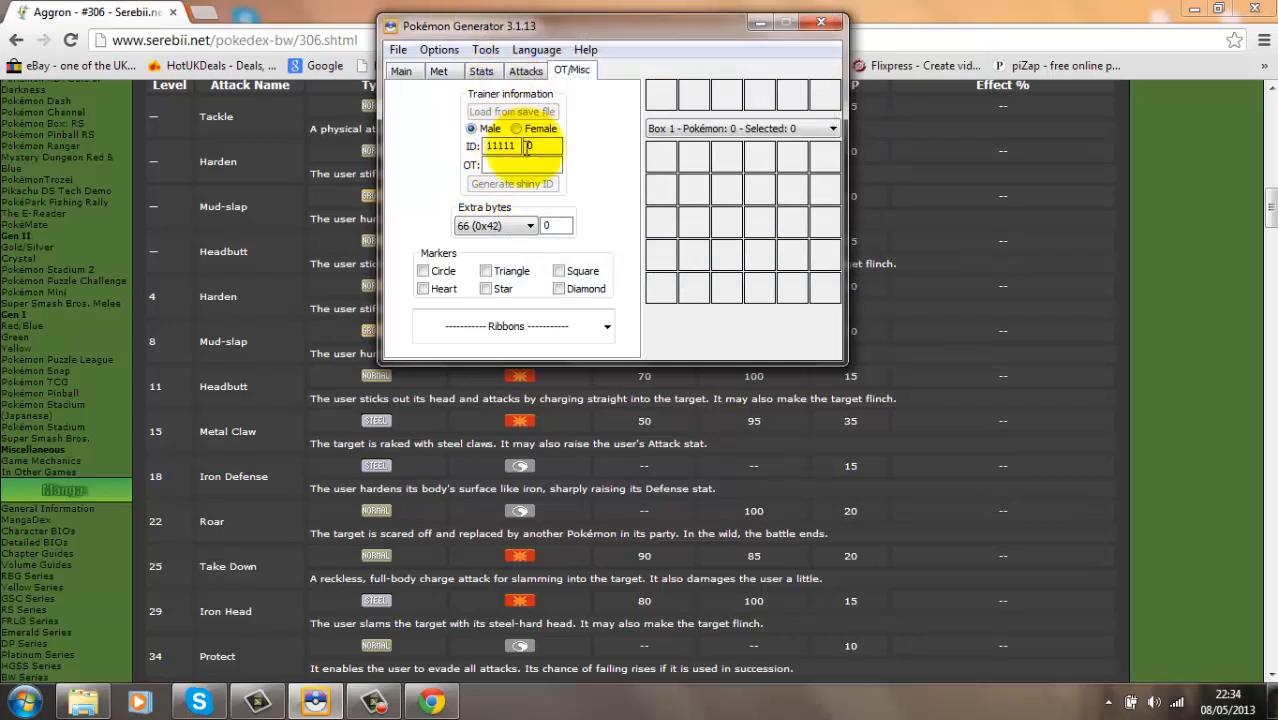
left_click_drag(545, 146, 439, 135)
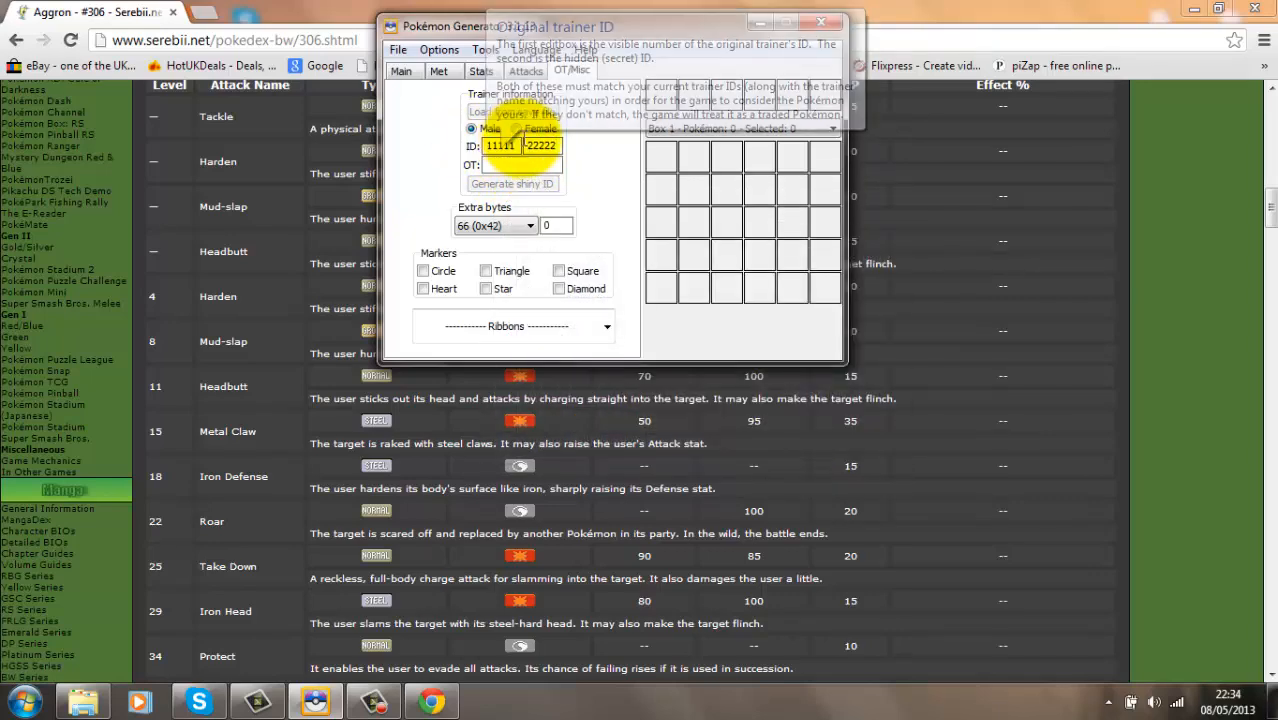
left_click(512, 165)
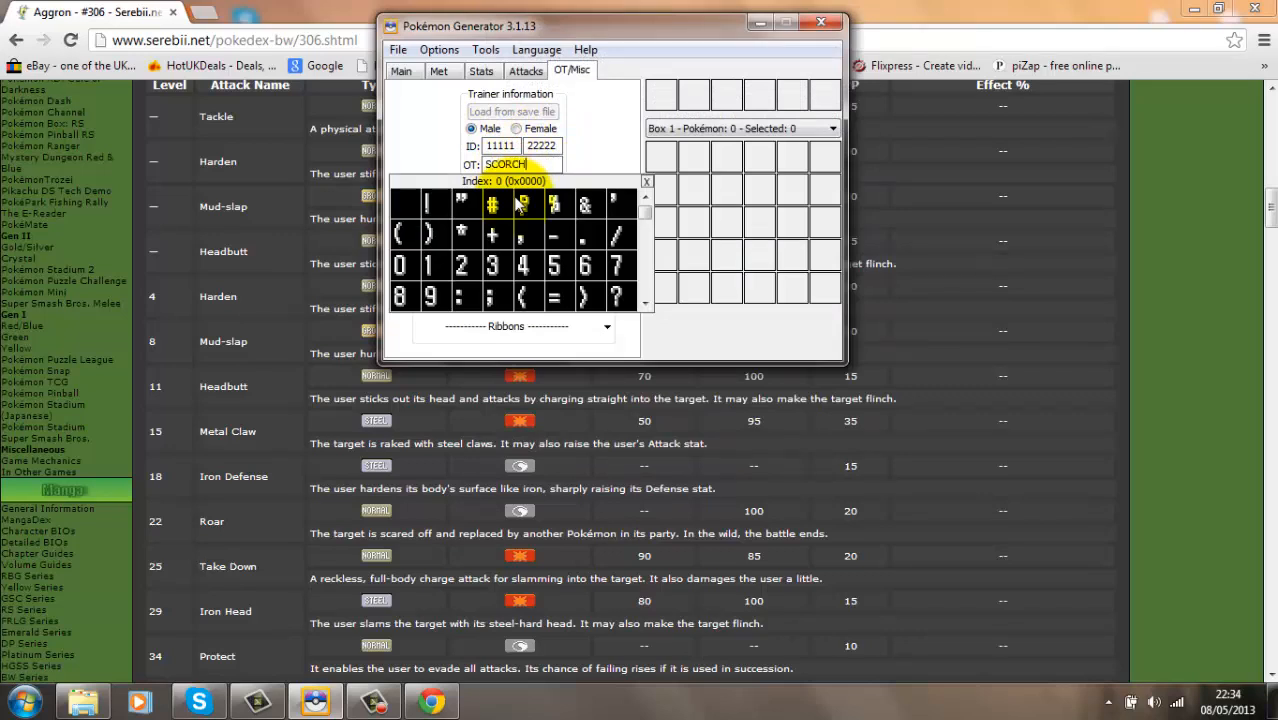
left_click(646, 181)
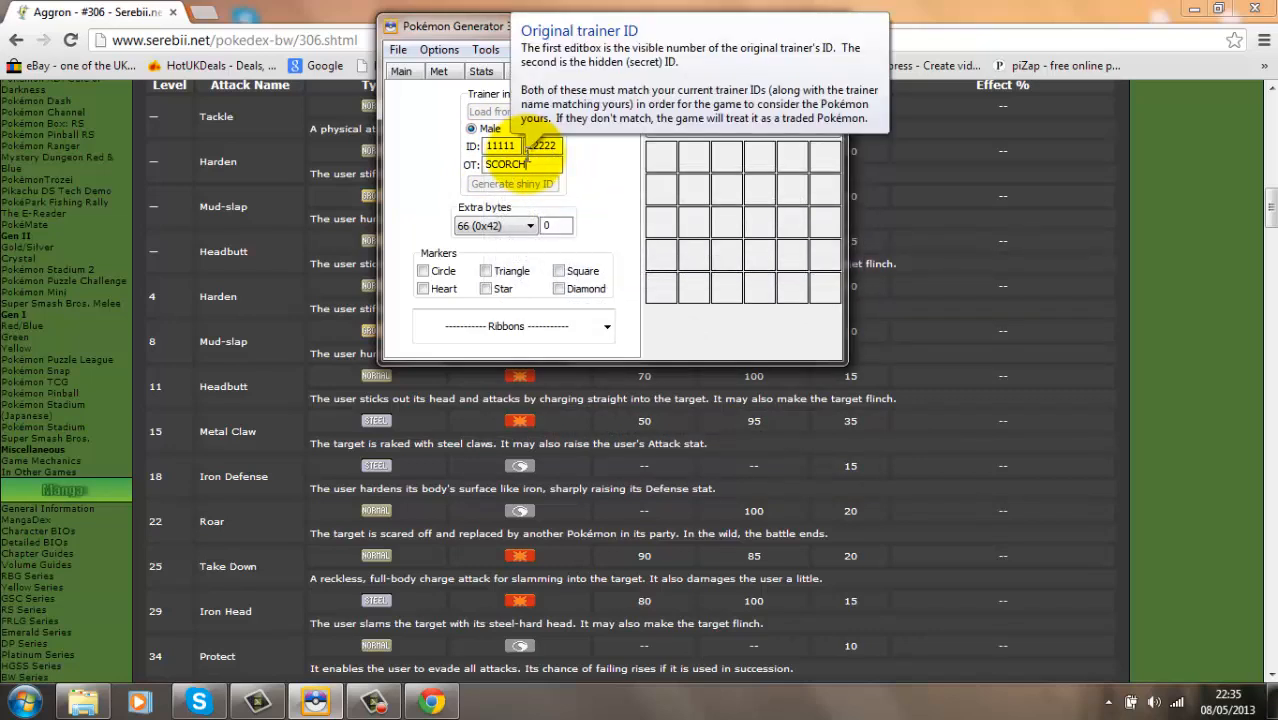
- Enable all six markers for the Pokémon: Circle, Triangle, Square, Diamond, Star and Heart
left_click(422, 270)
left_click(486, 271)
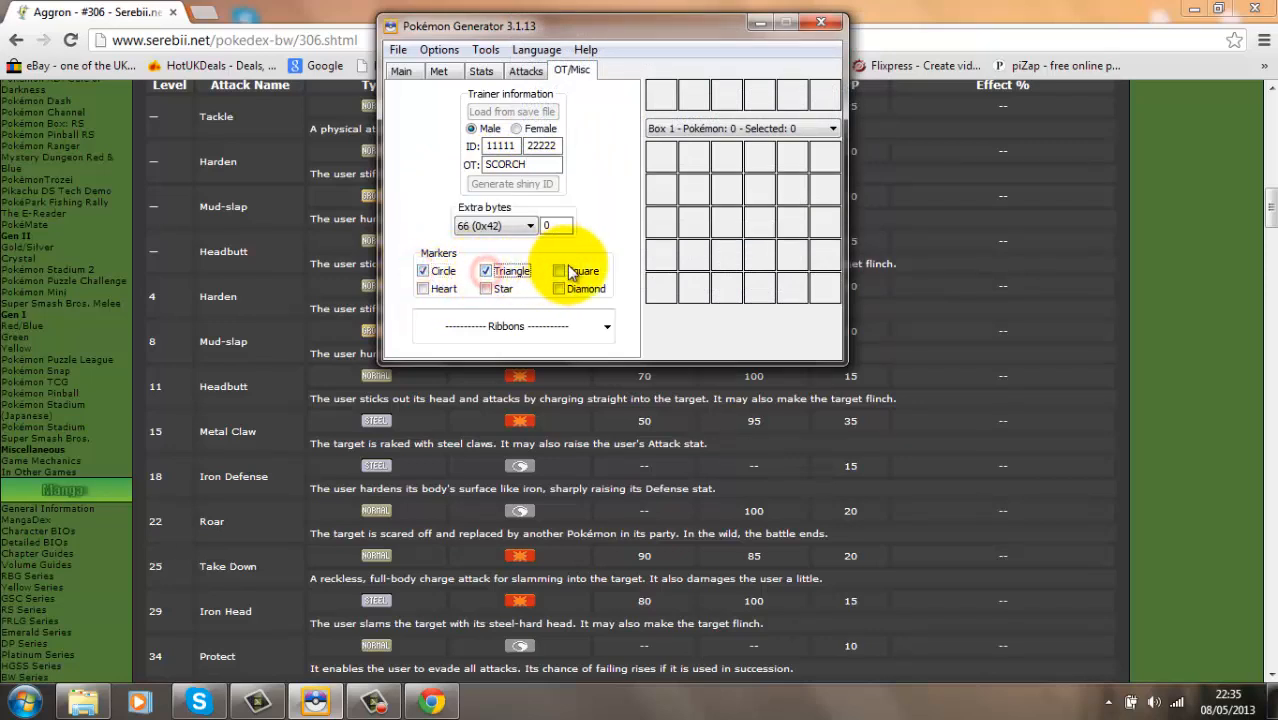
left_click(568, 272)
left_click(560, 290)
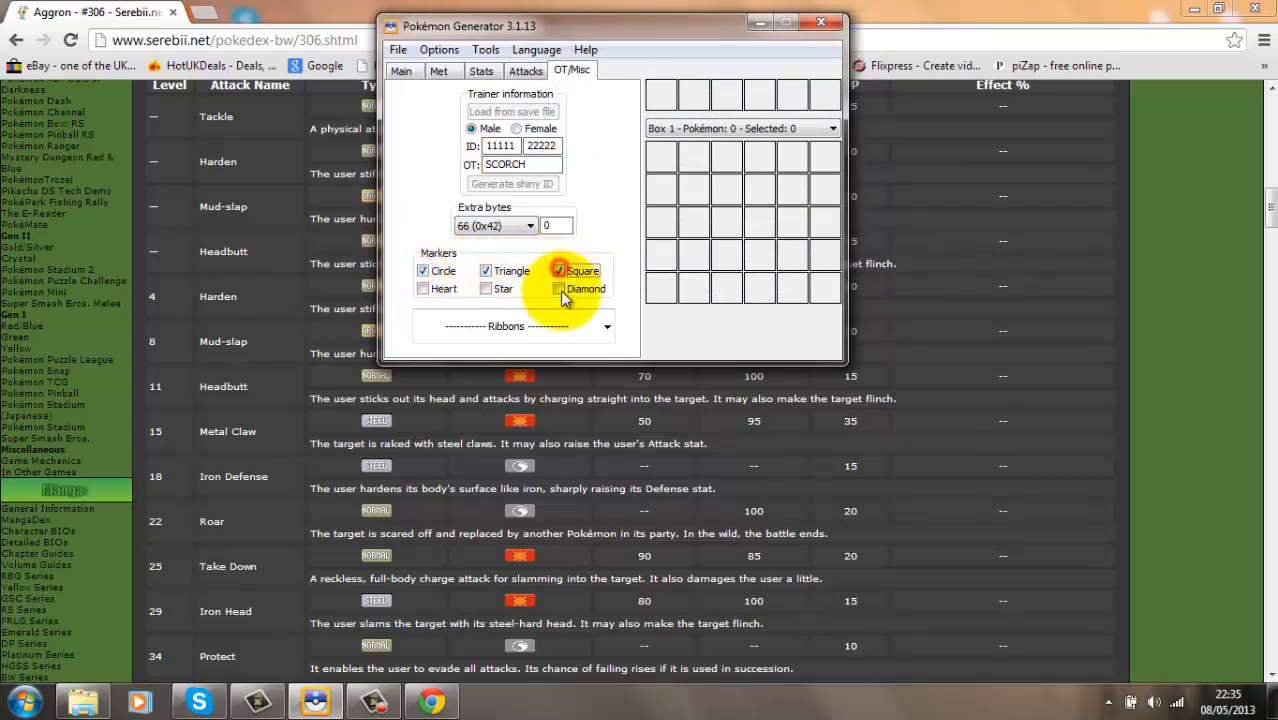
left_click(490, 291)
left_click(422, 289)
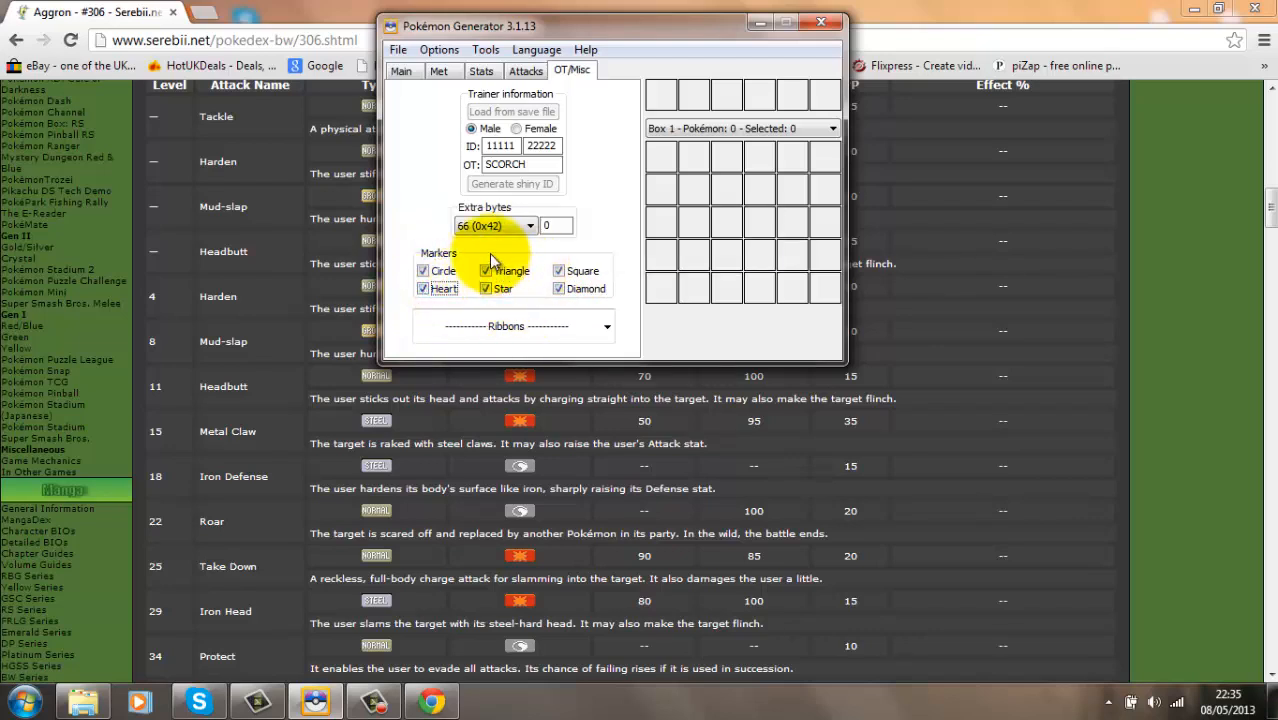
- Add the Birthday Ribbon to the Pokémon and dismiss the Windows color scheme prompt without choosing an option
left_click(545, 330)
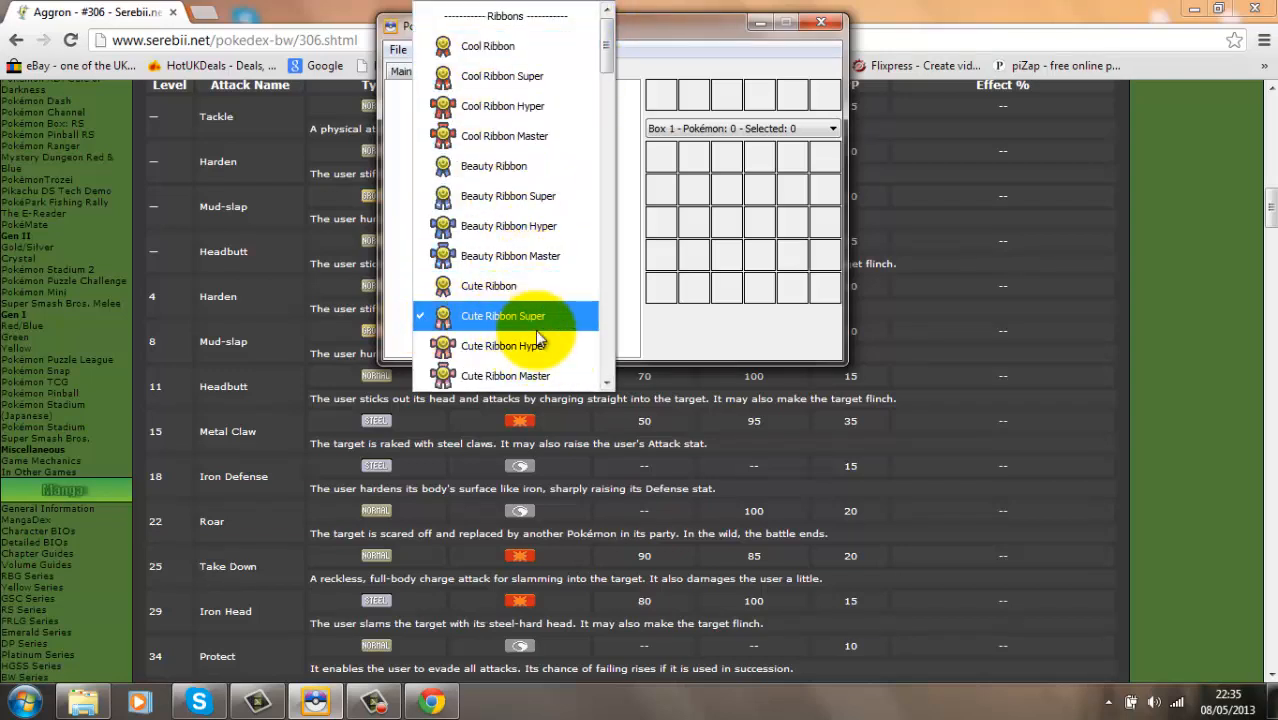
scroll(585, 365, "down", 12)
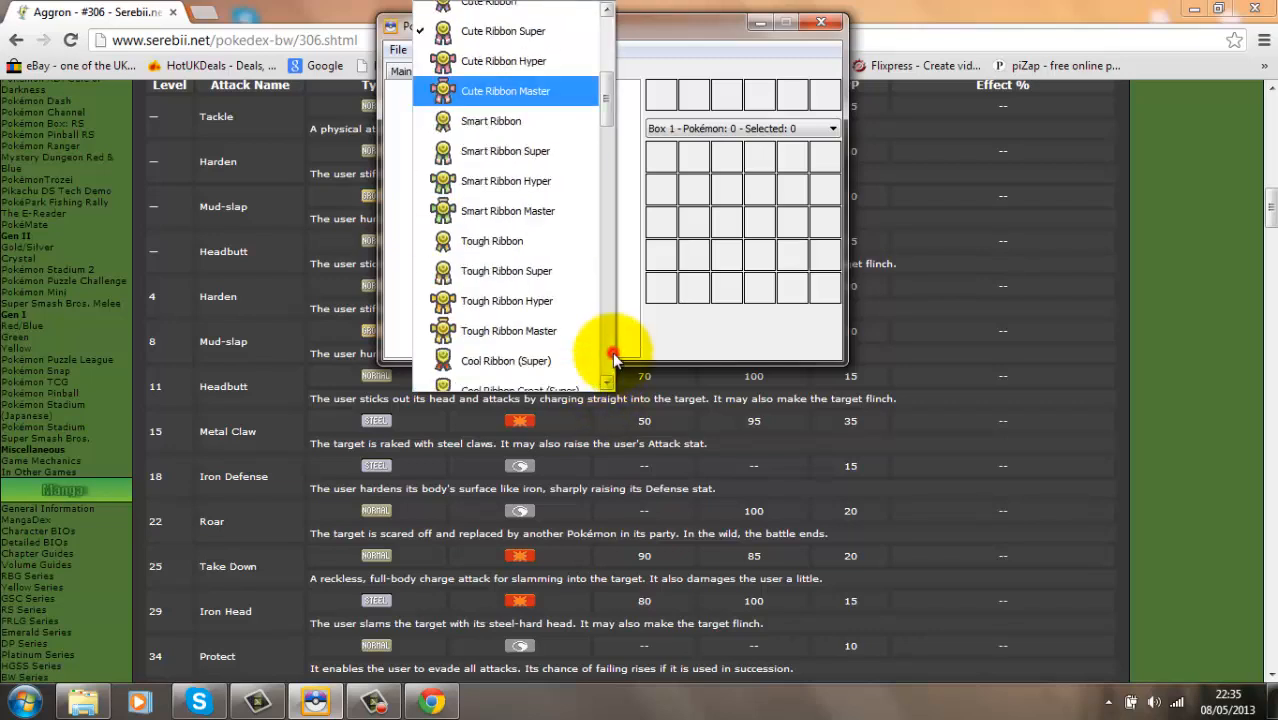
scroll(612, 364, "down", 3)
left_click(609, 361)
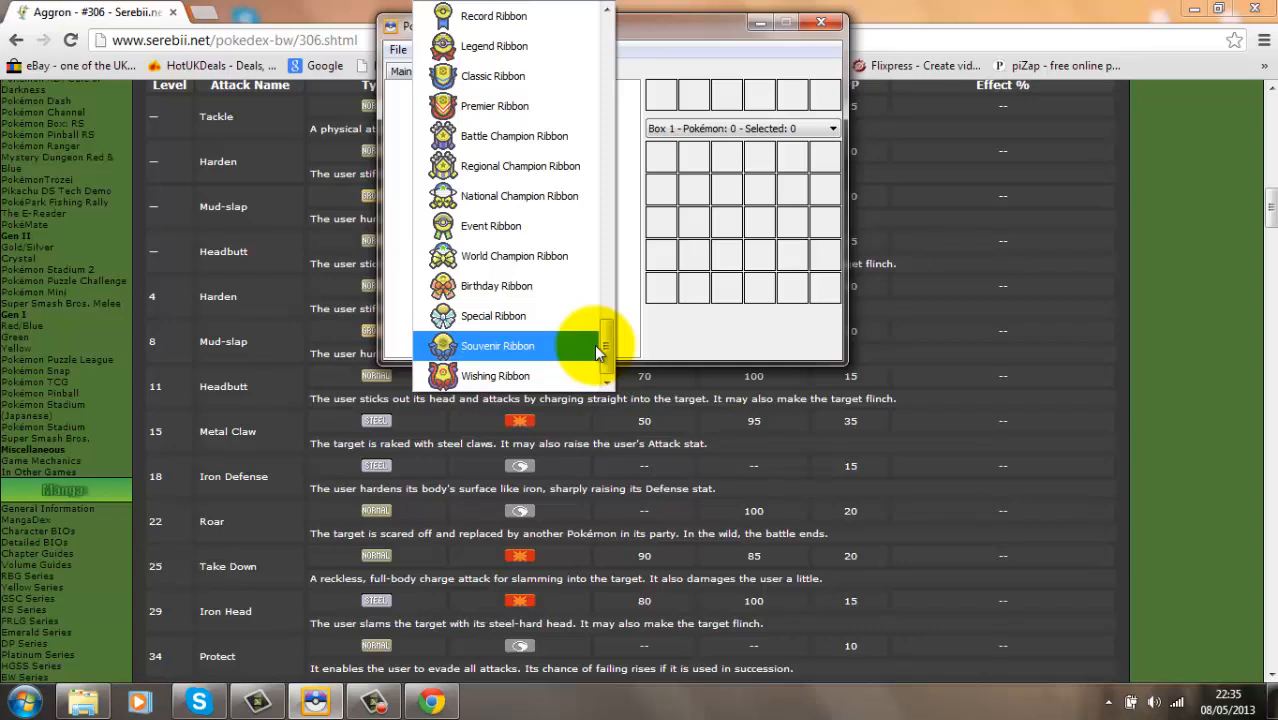
left_click(518, 292)
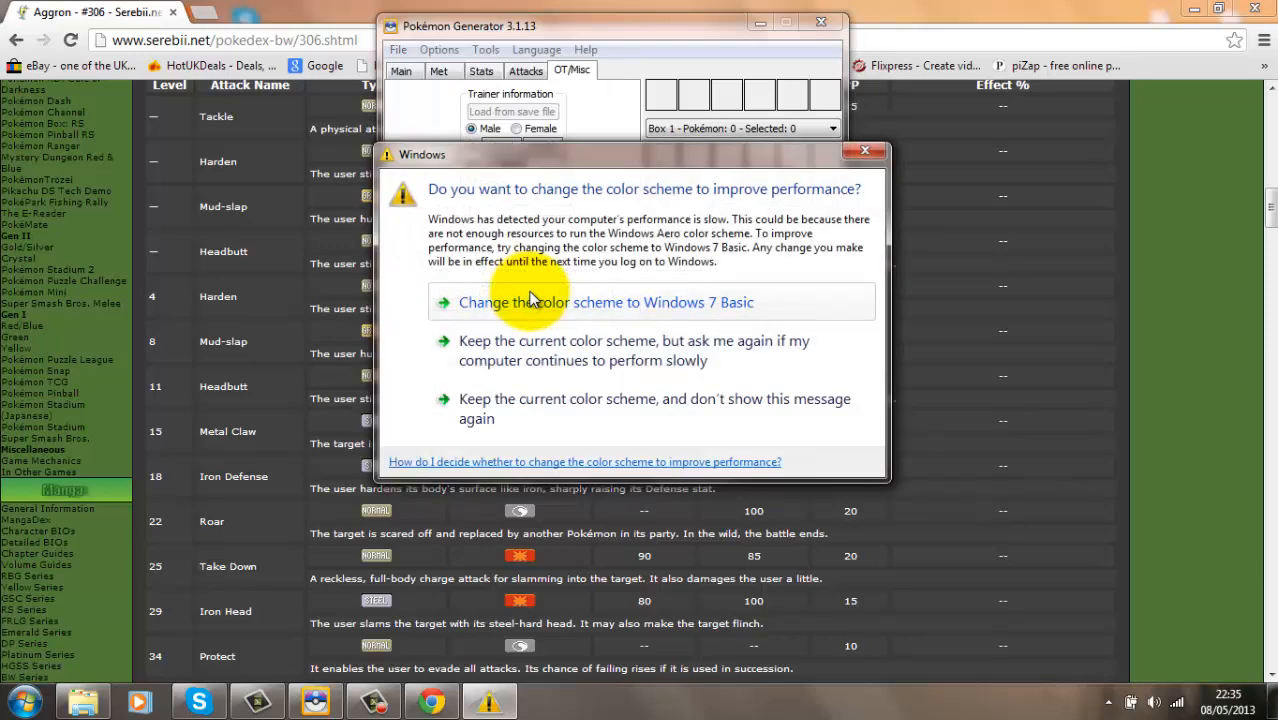
left_click(866, 152)
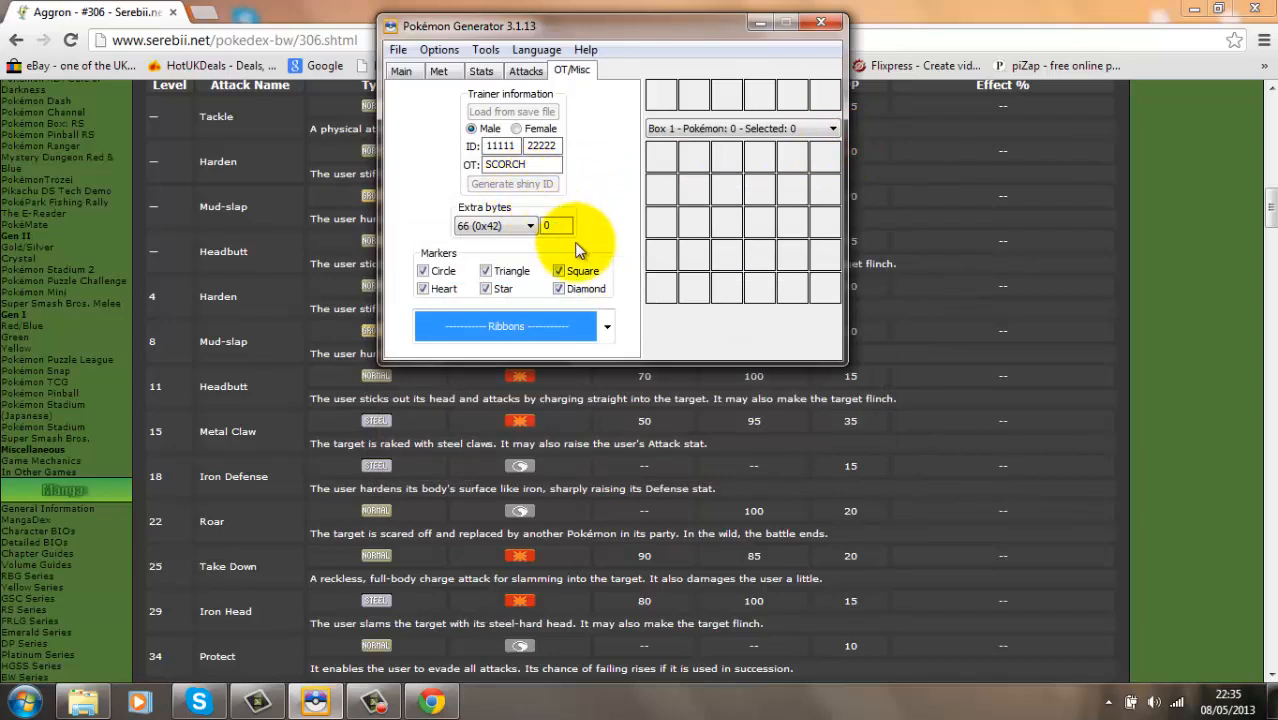
- Remove the Cute Ribbon Super and the Birthday Ribbon from the Pokémon's ribbons
left_click(608, 327)
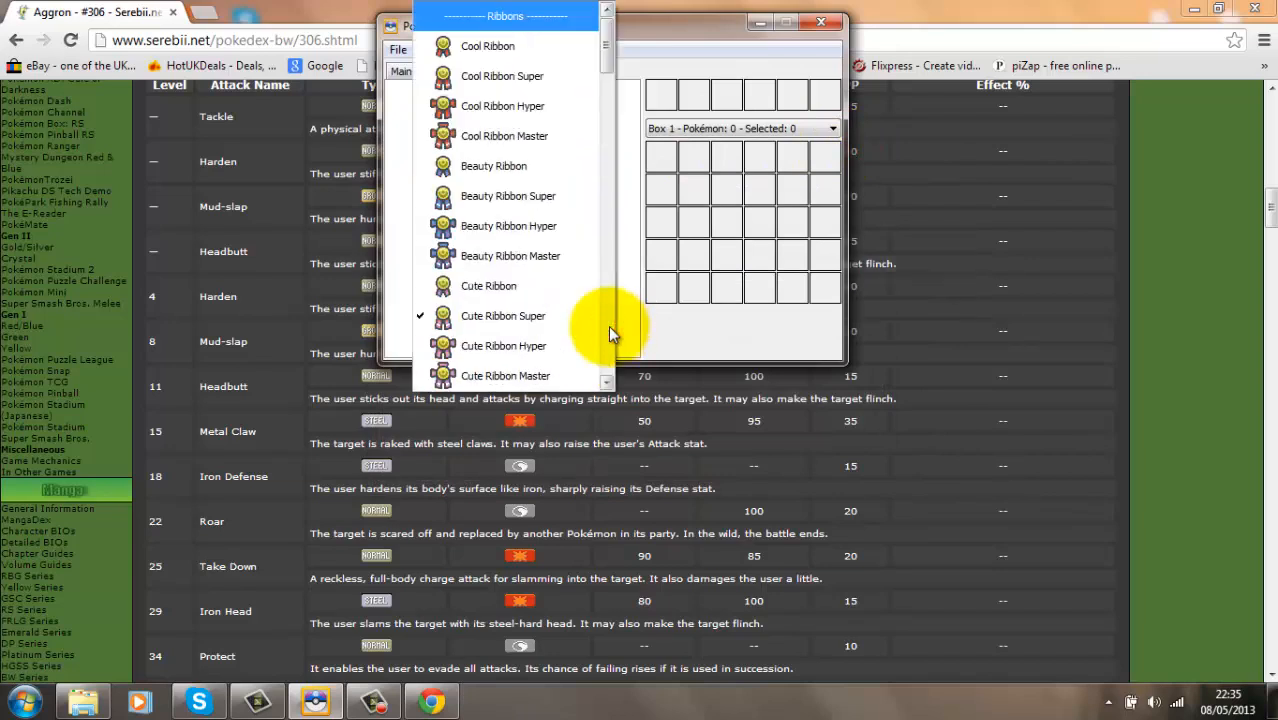
scroll(600, 350, "down", 20)
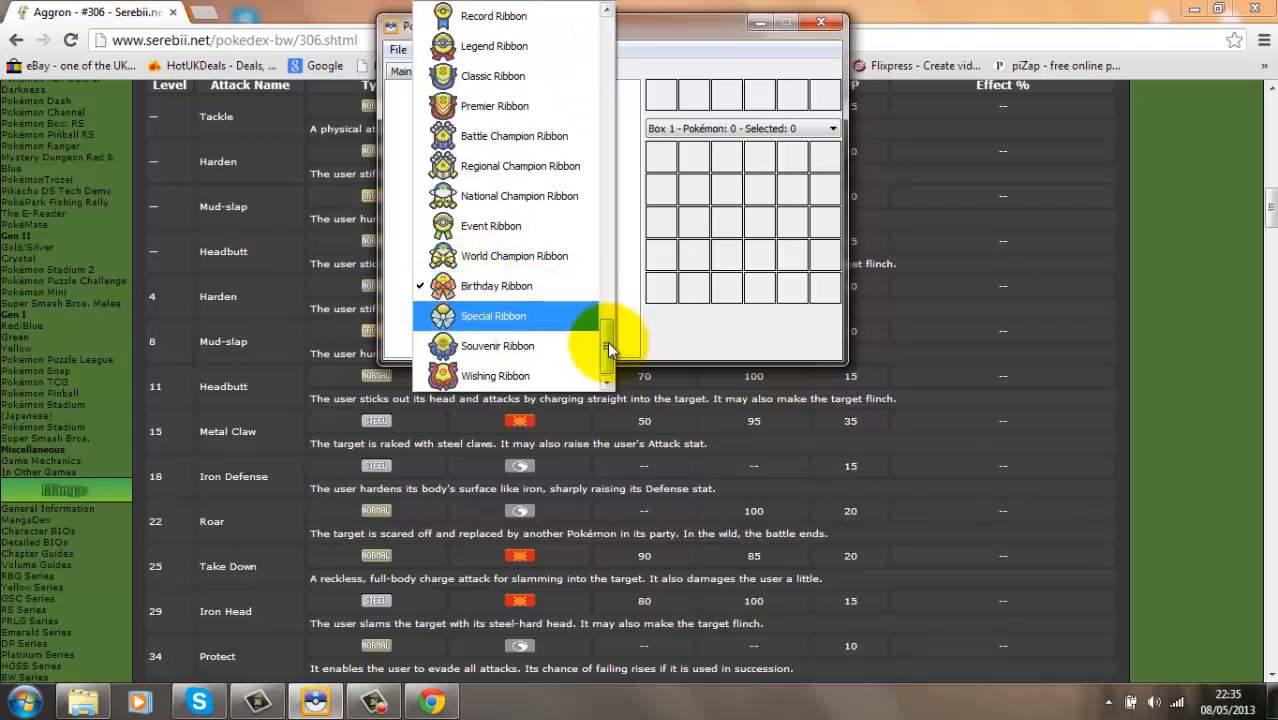
left_click_drag(607, 341, 606, 30)
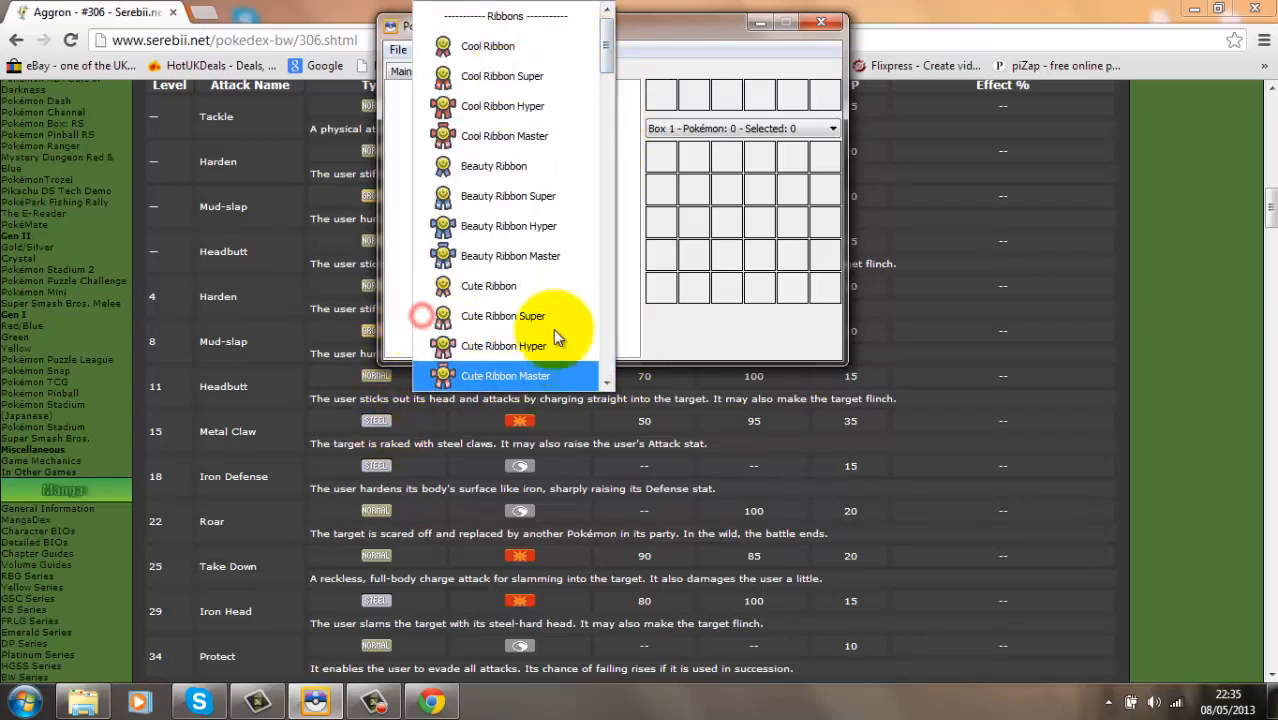
left_click(636, 25)
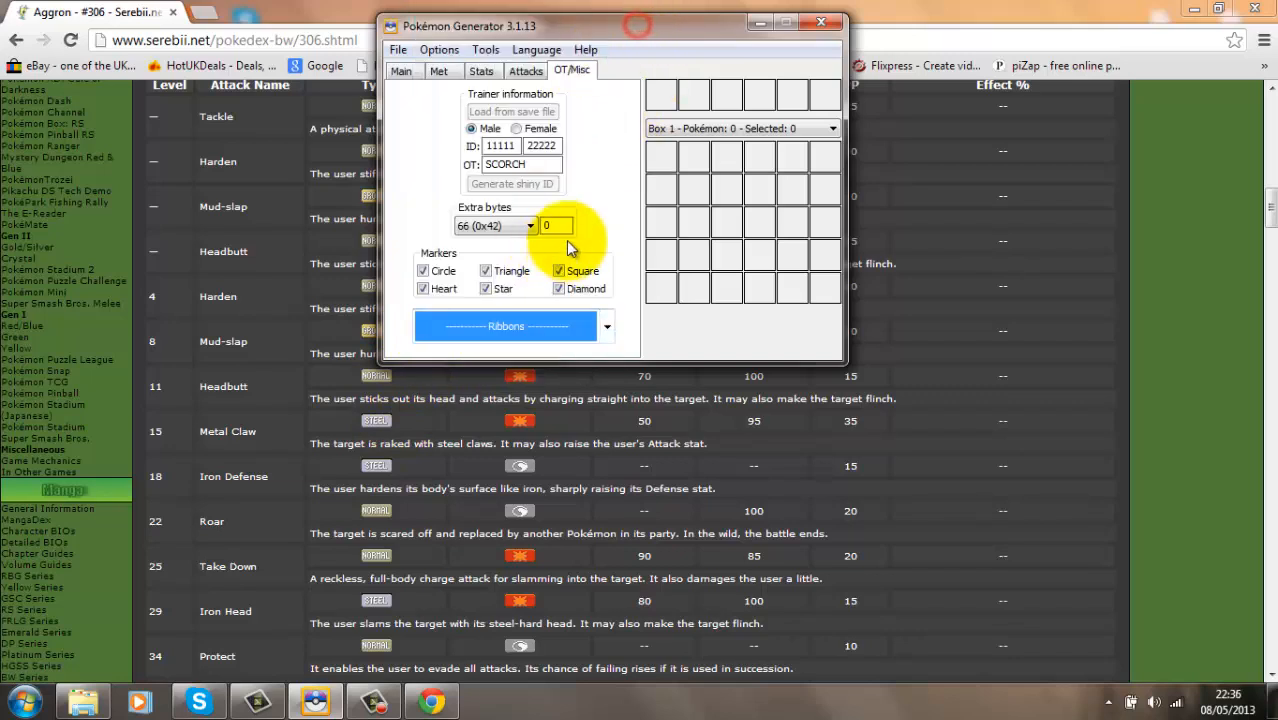
left_click(596, 326)
left_click(607, 345)
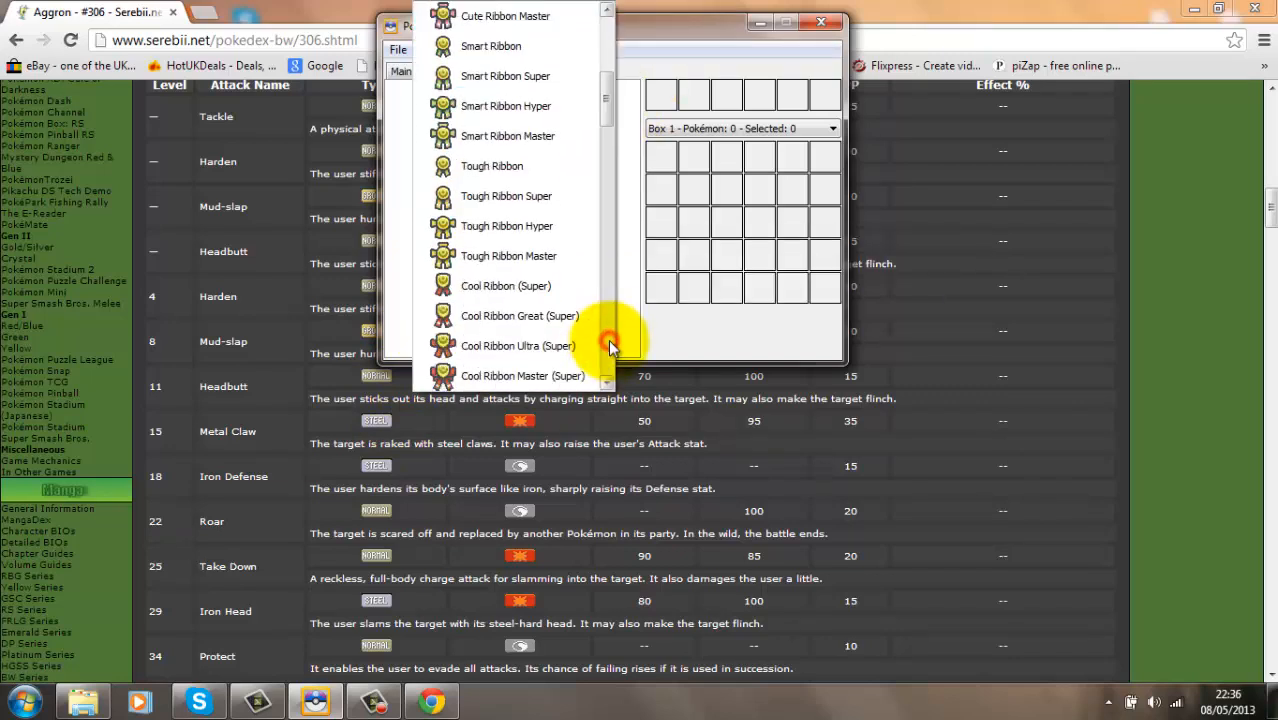
left_click(609, 345)
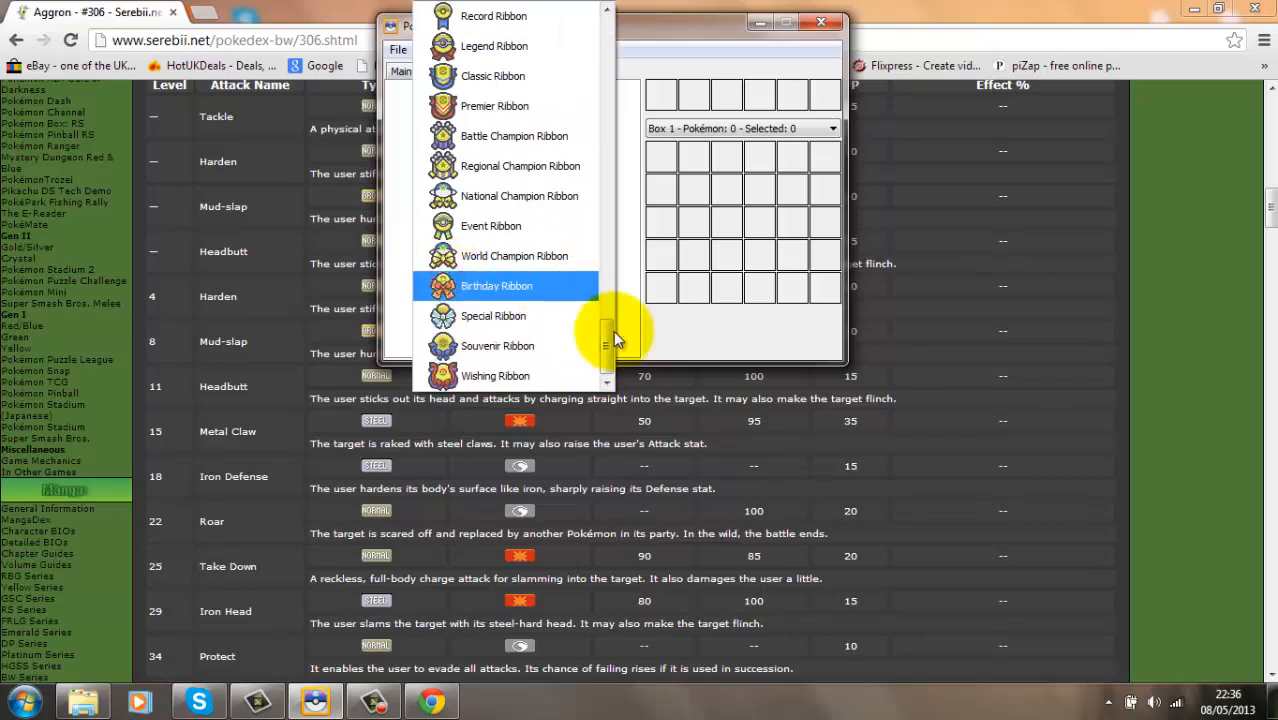
left_click(631, 330)
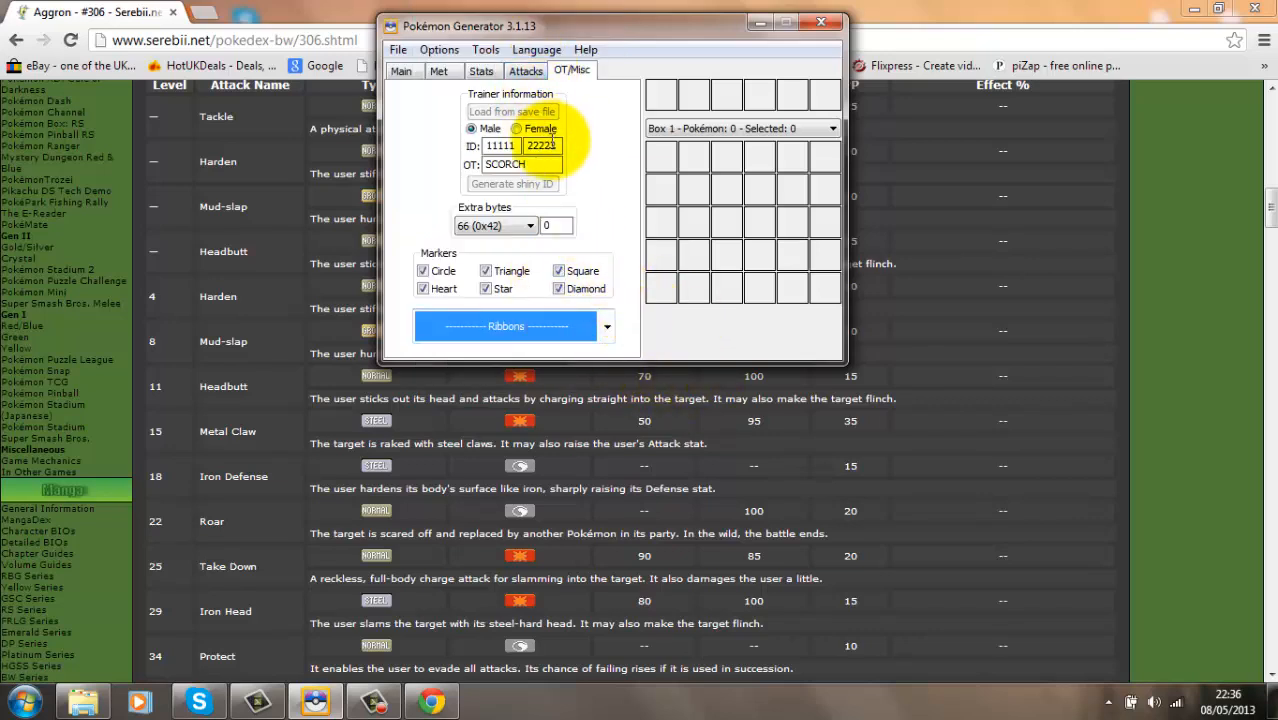
left_click(585, 50)
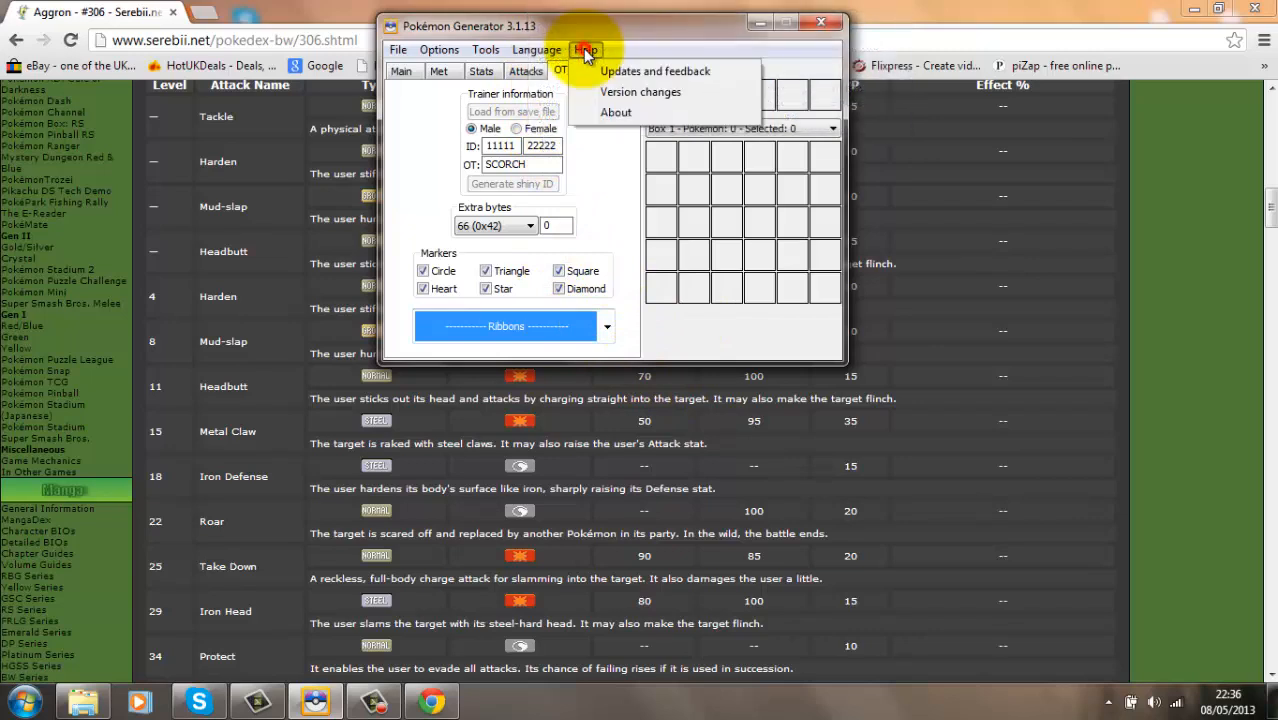
left_click(603, 157)
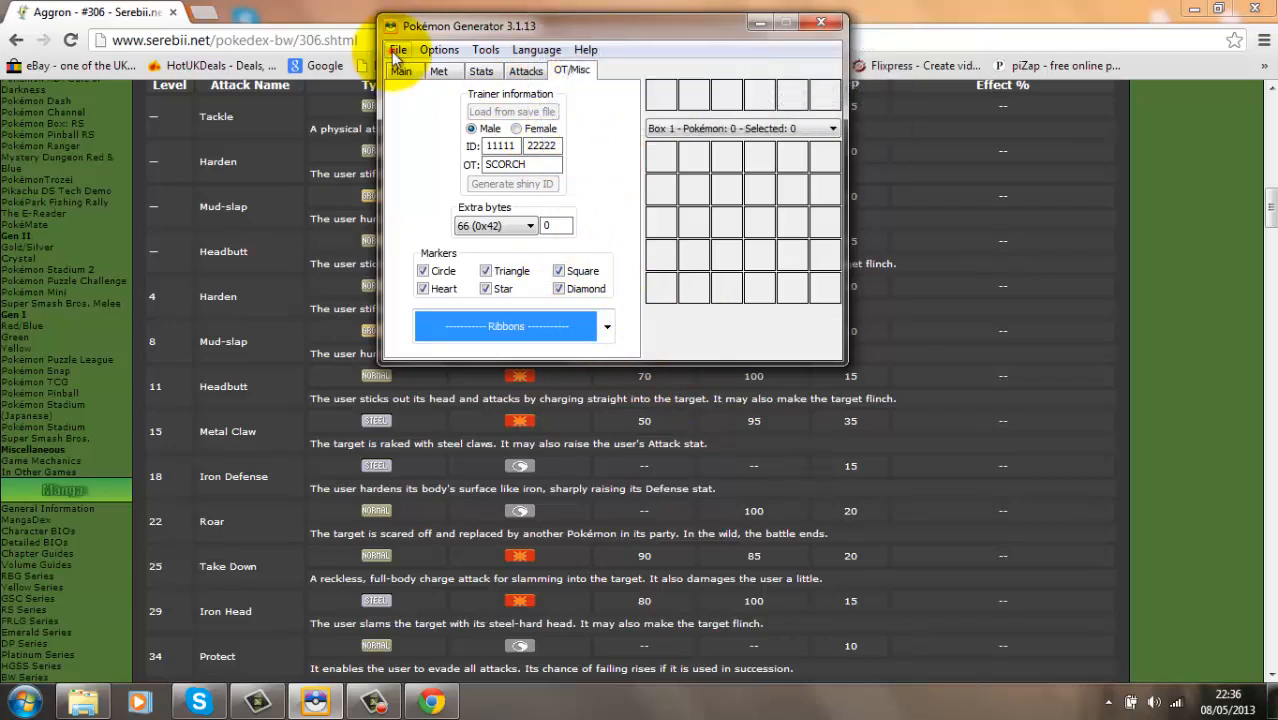
- Save the Pokémon from the tabs as a 136-byte PC file named PokeGen Tutorial in the PokeGen folder
left_click(394, 52)
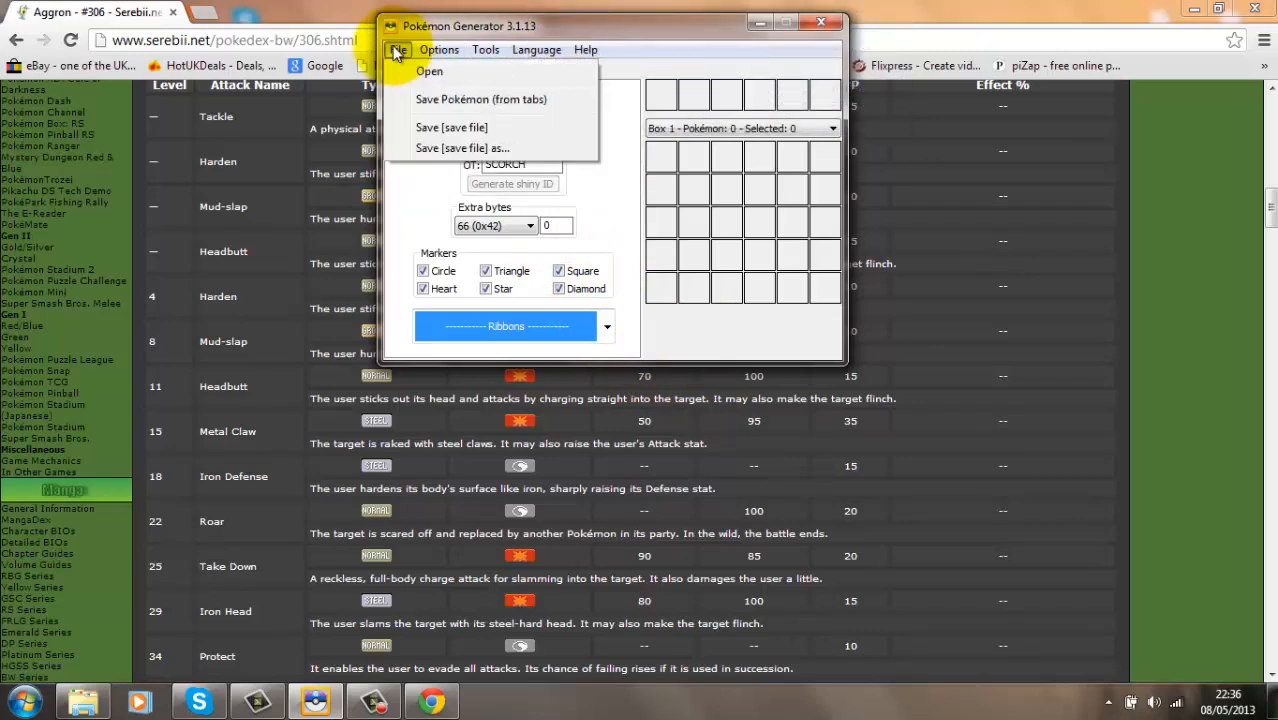
left_click(457, 103)
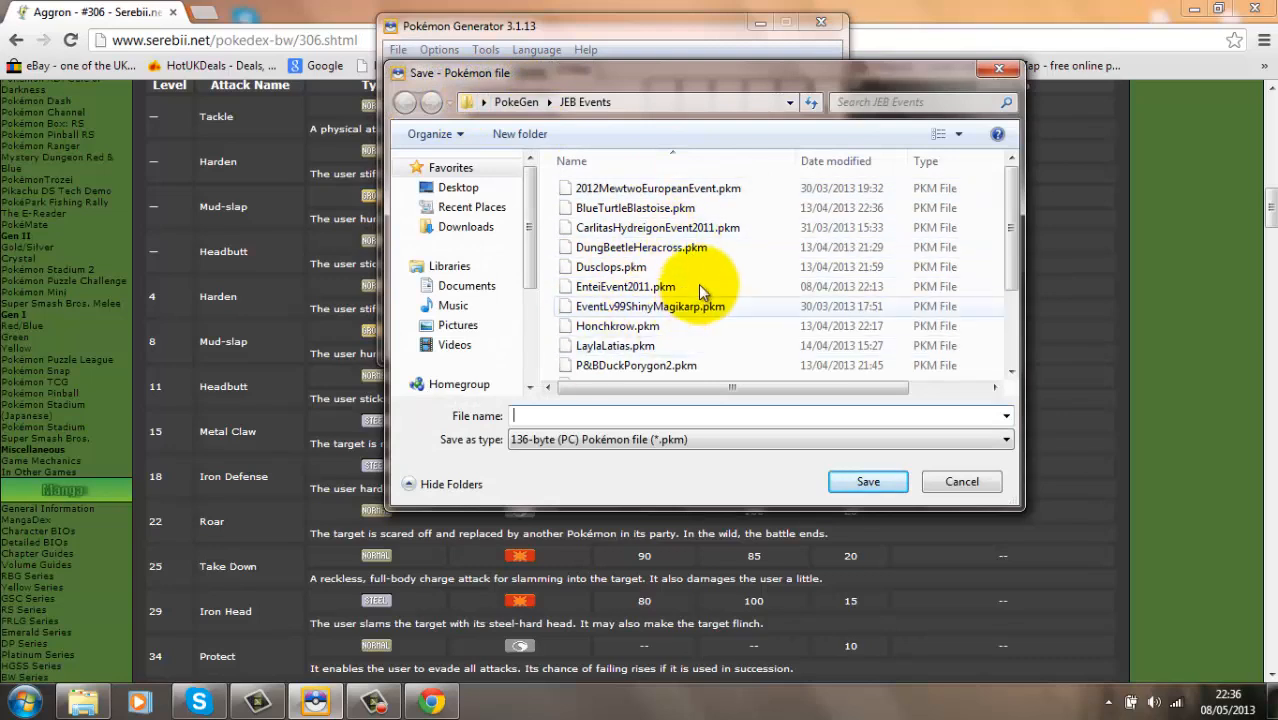
left_click(516, 102)
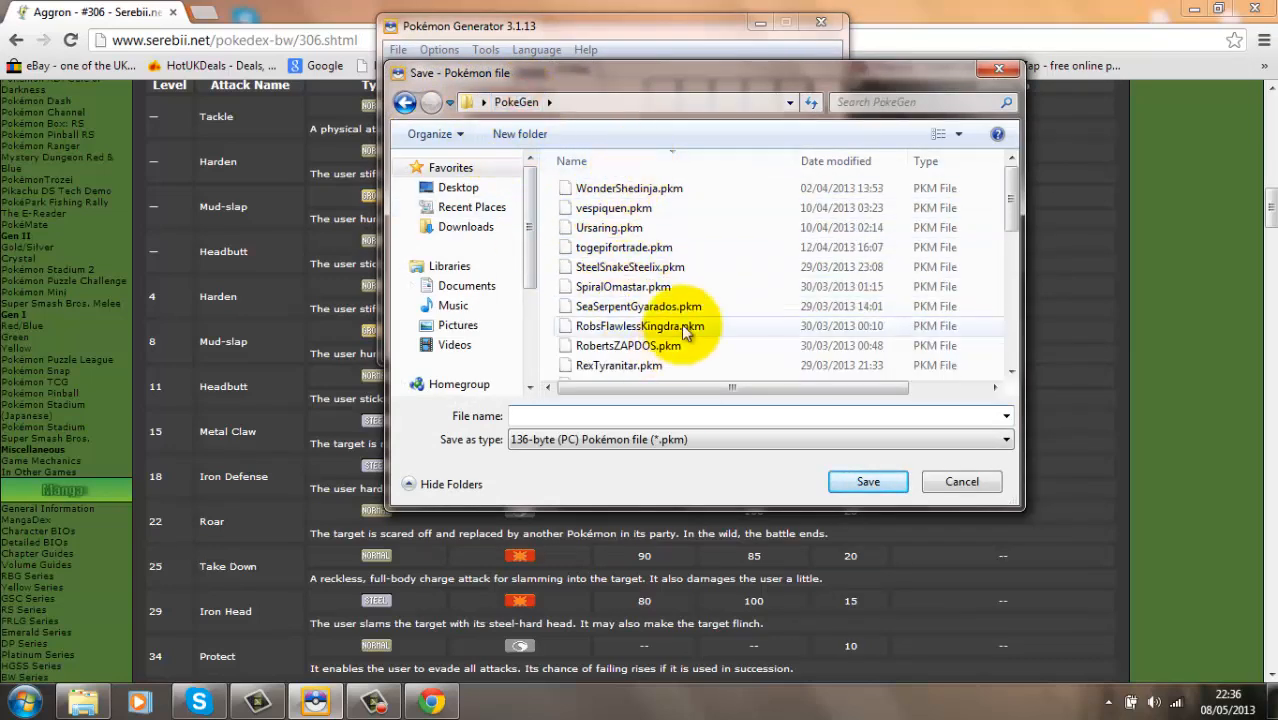
left_click(530, 415)
type("POkeGen Tutorial")
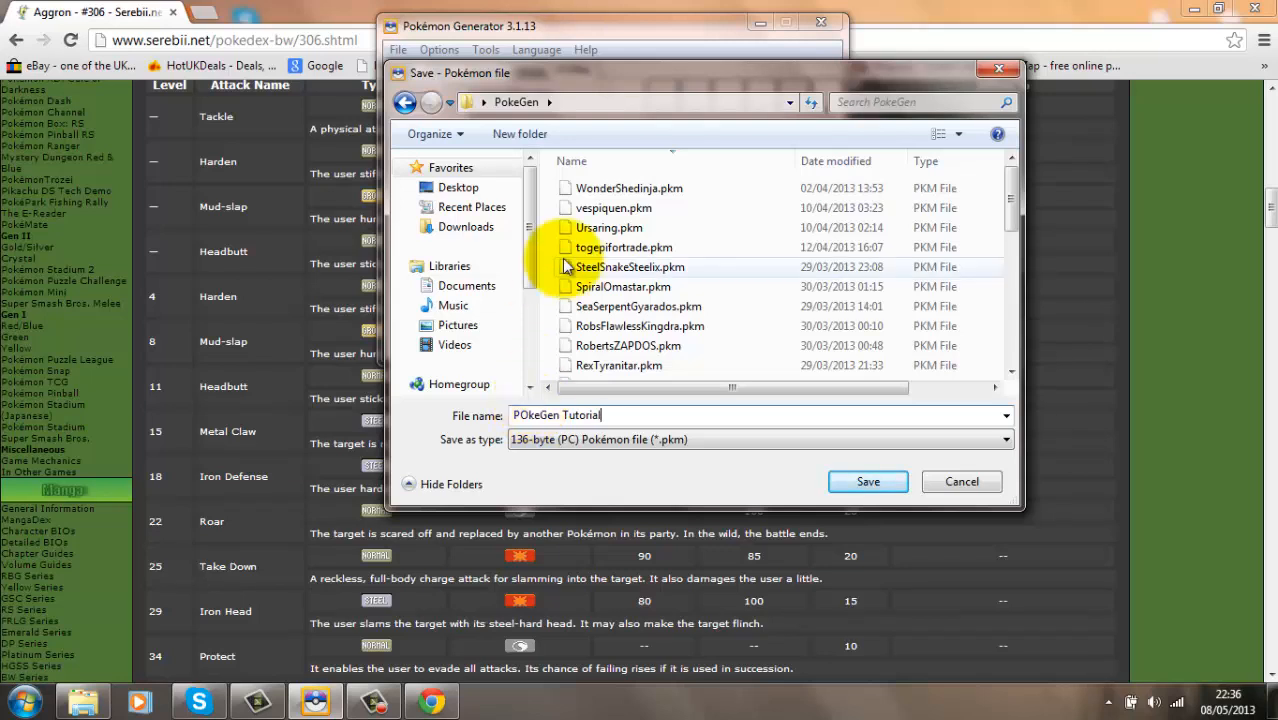
left_click(530, 413)
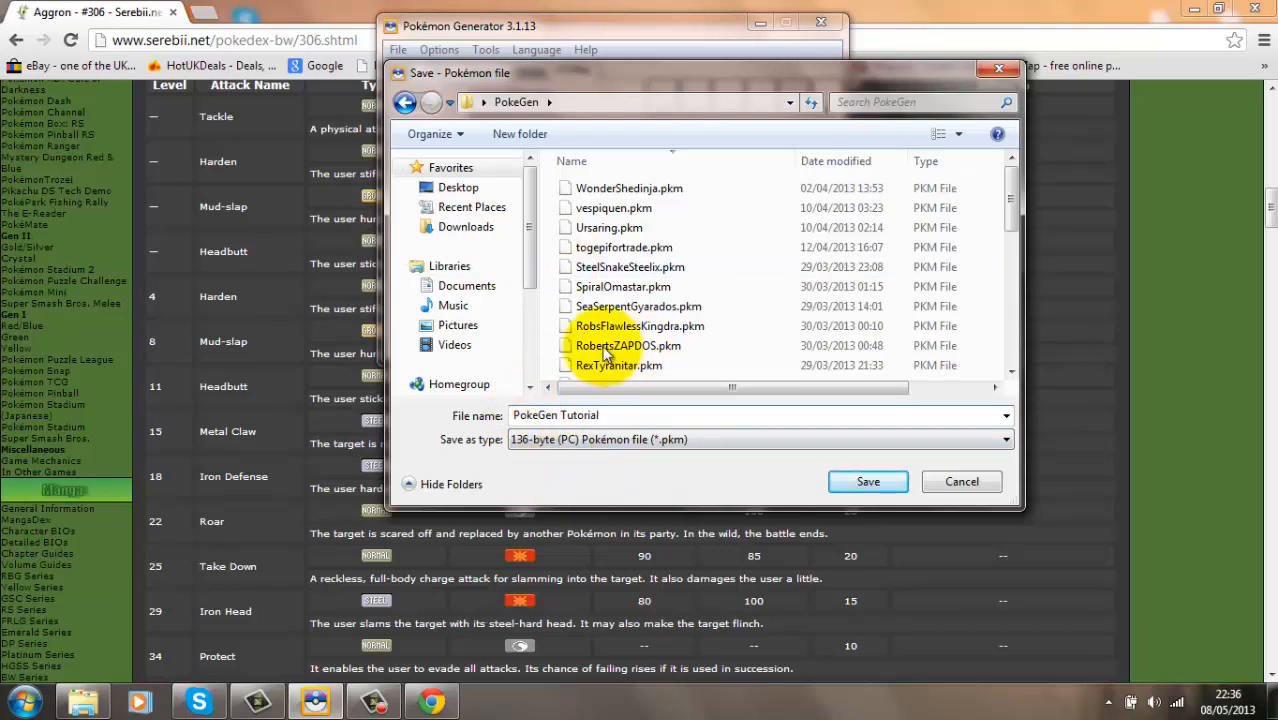
left_click(865, 484)
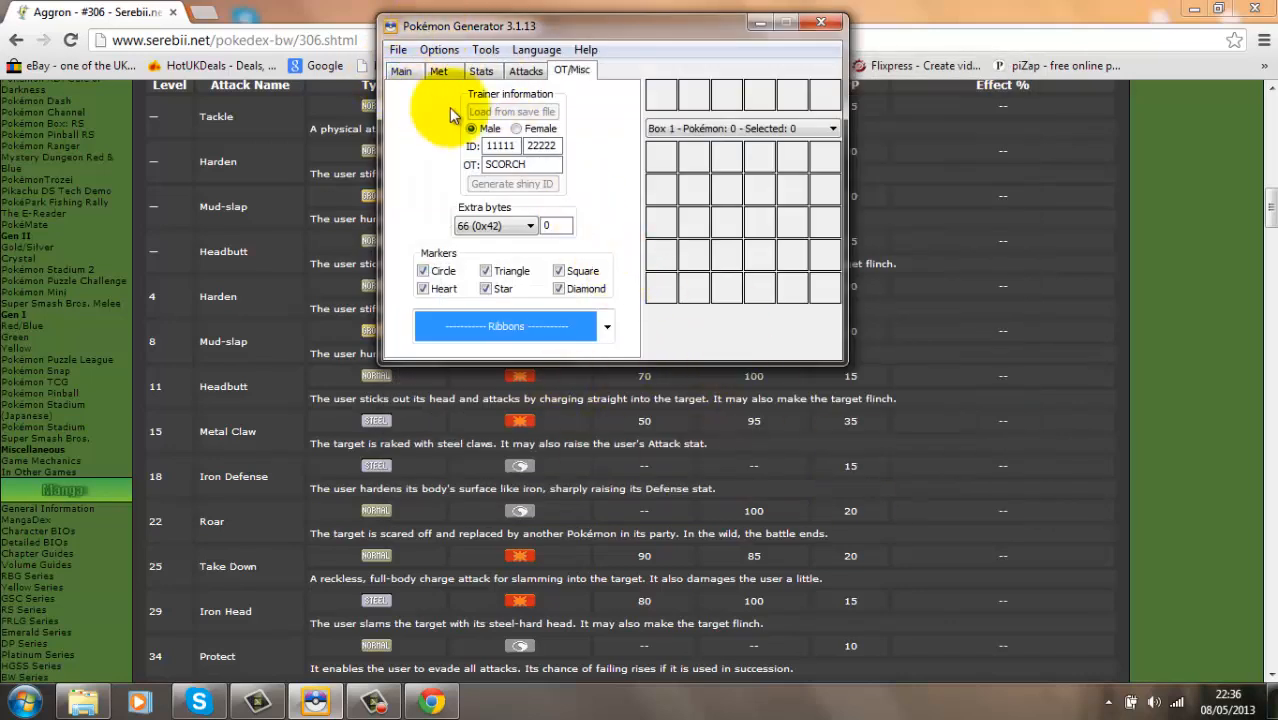
- Close Pokémon Generator, minimize the browser and relaunch PokeGen from the desktop
left_click(821, 22)
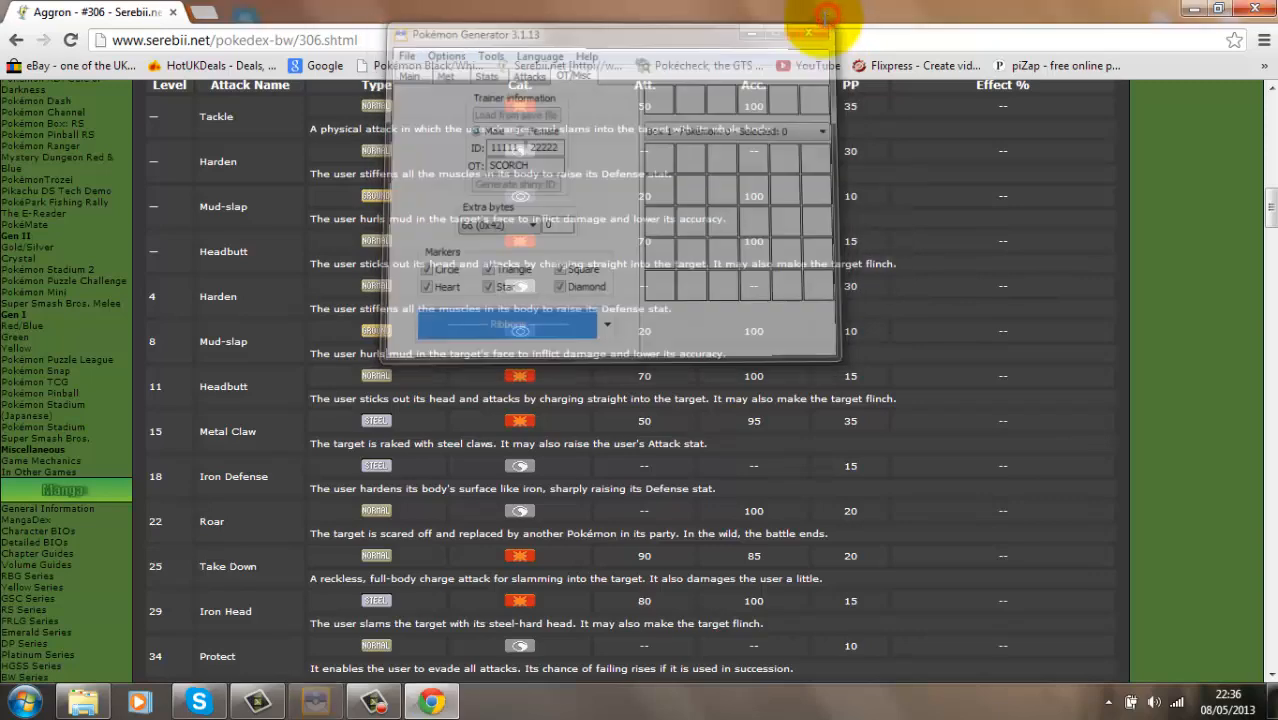
left_click(1193, 8)
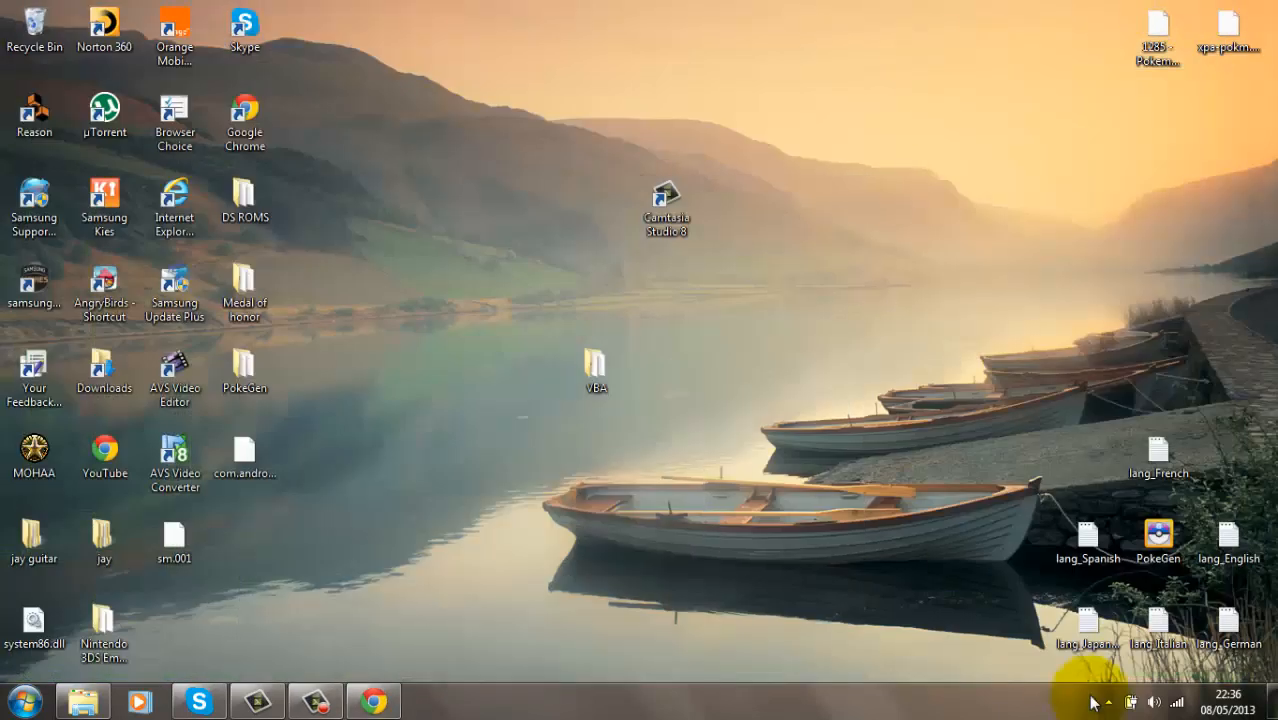
double_click(1172, 537)
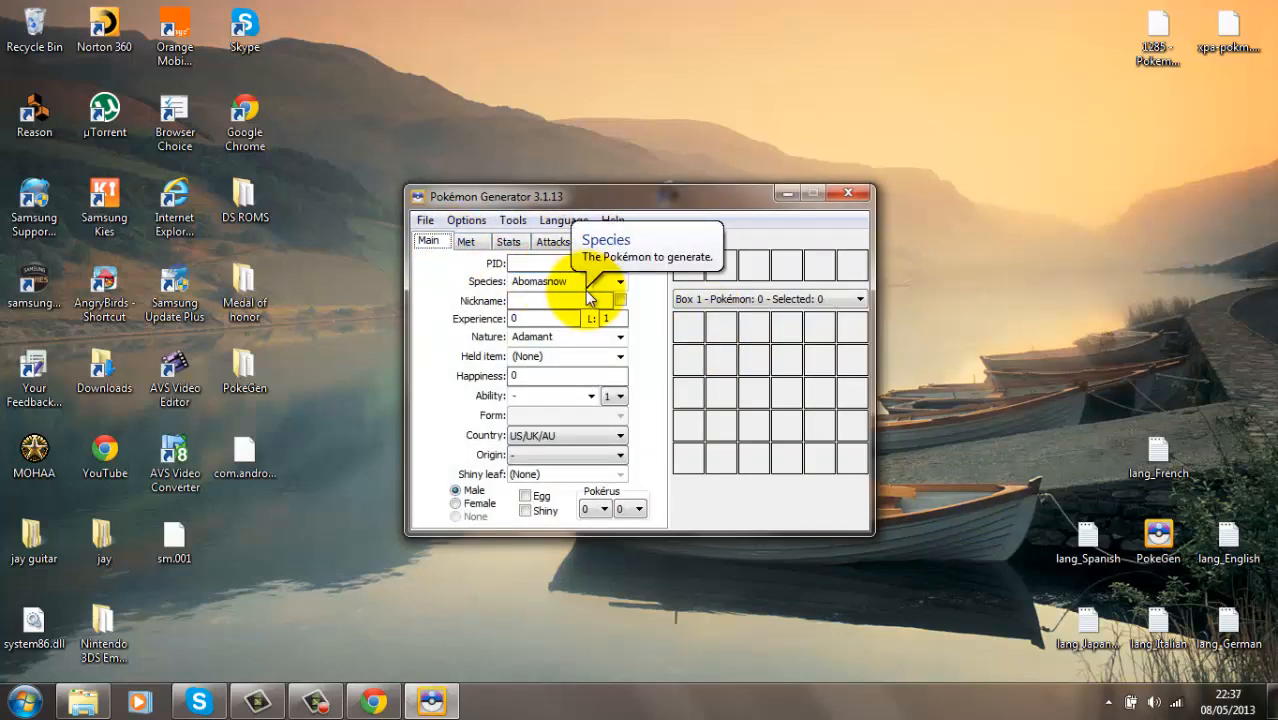
- Open the saved Pokémon file PokeGen Tutorial.pkm from the PokeGen folder
left_click(425, 221)
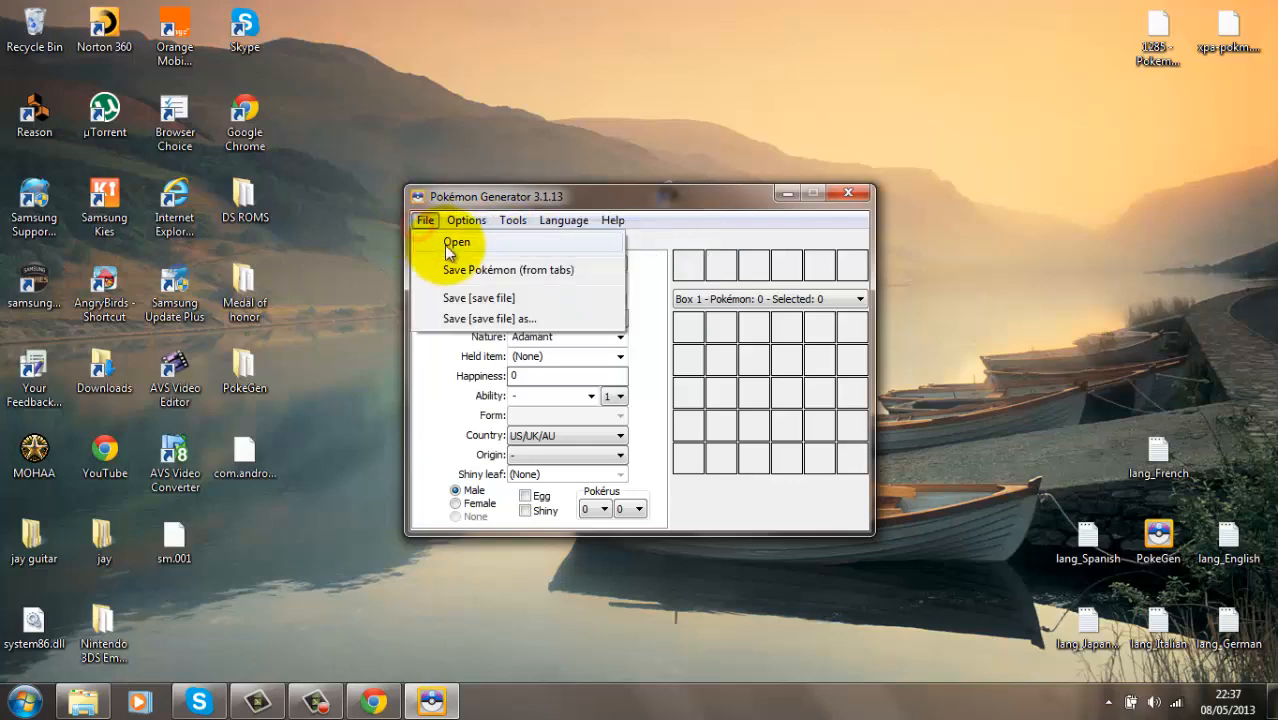
left_click(447, 246)
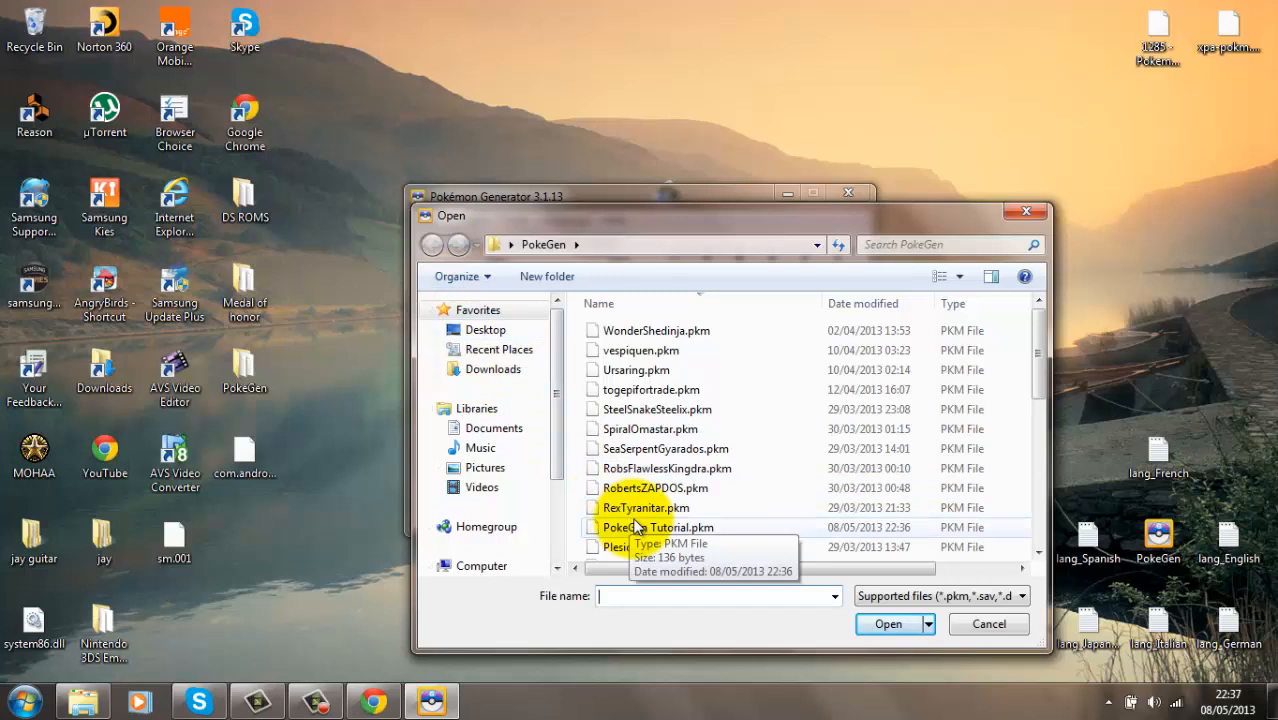
type("poke")
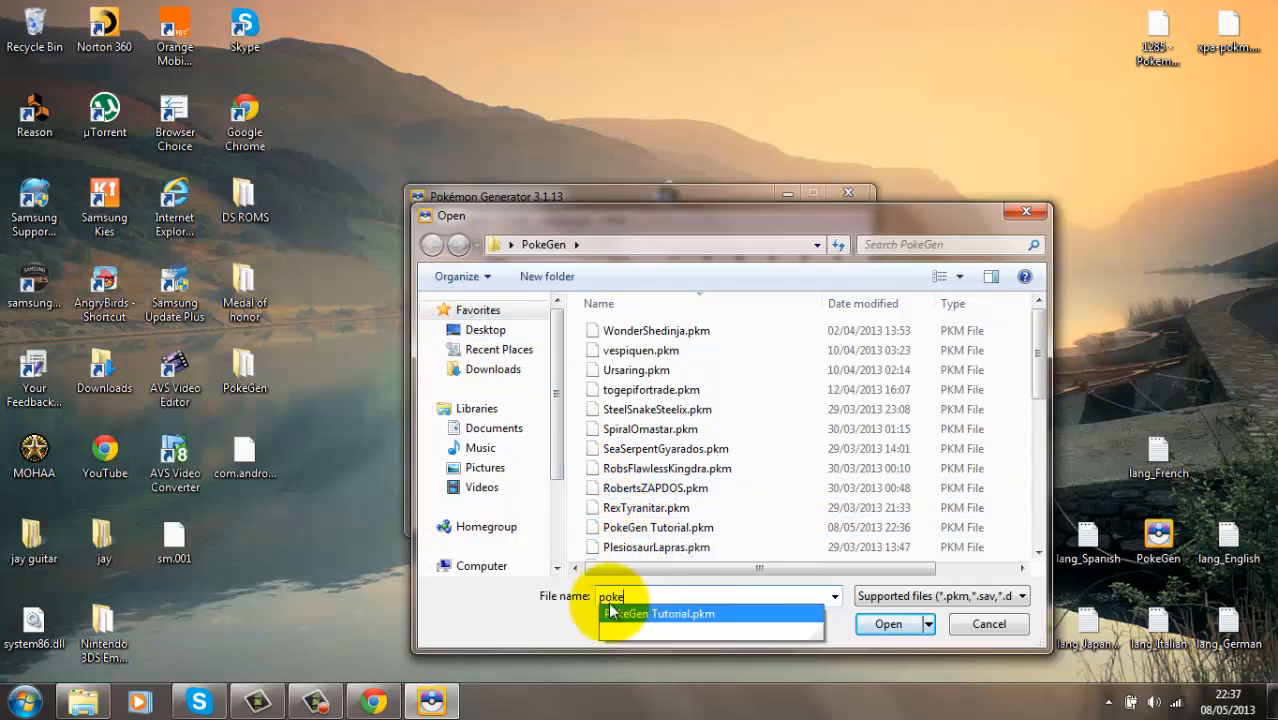
left_click(636, 621)
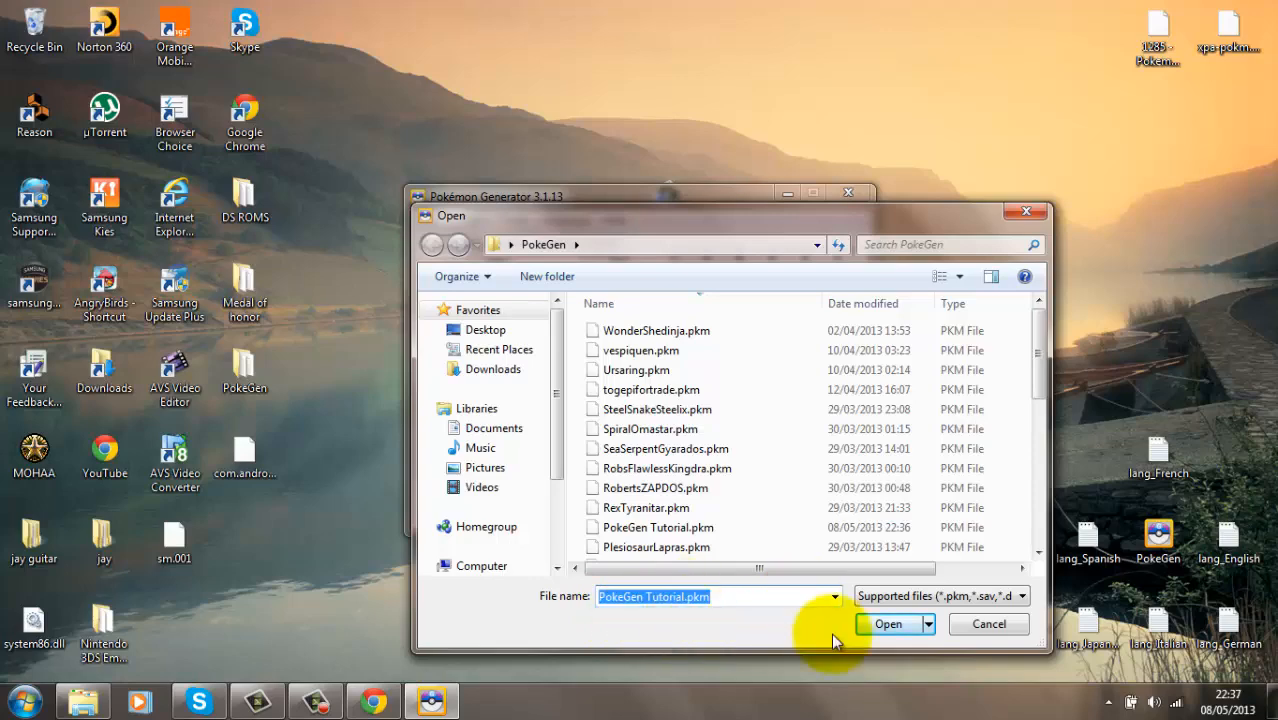
left_click(888, 624)
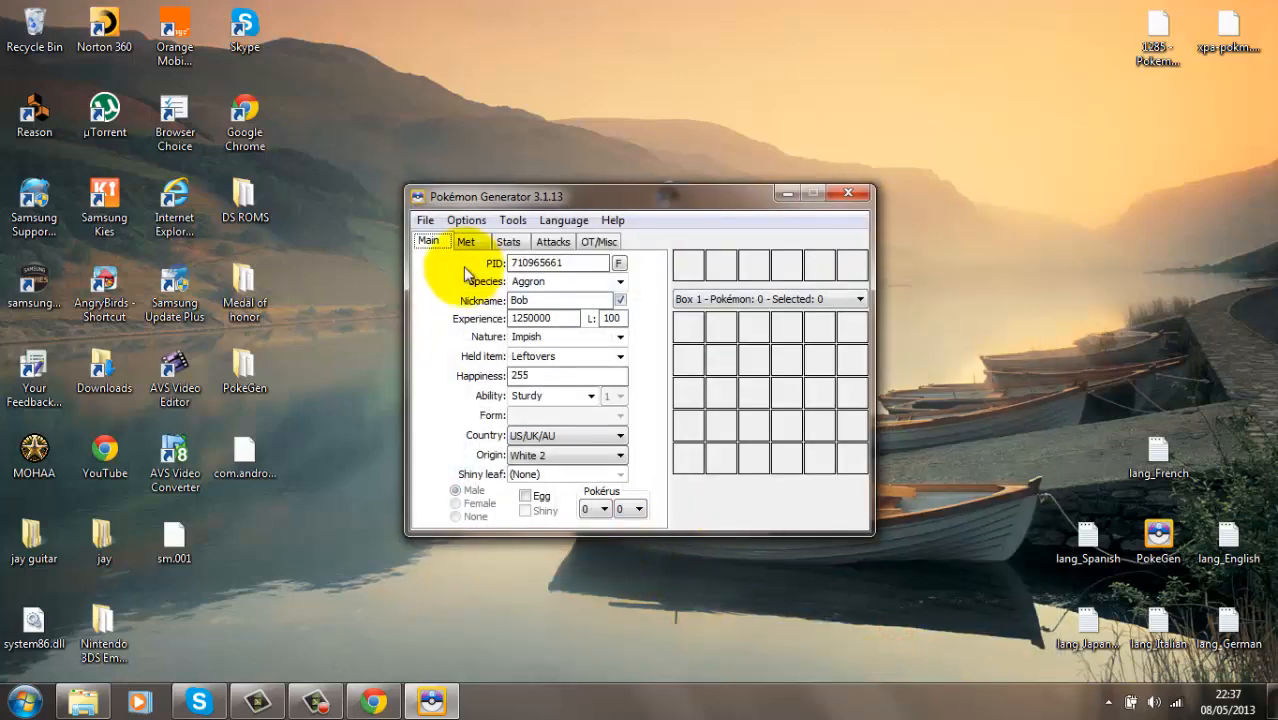
- Review the loaded Pokémon's PID and its main, met, attack, stats and trainer details
left_click_drag(575, 262, 473, 258)
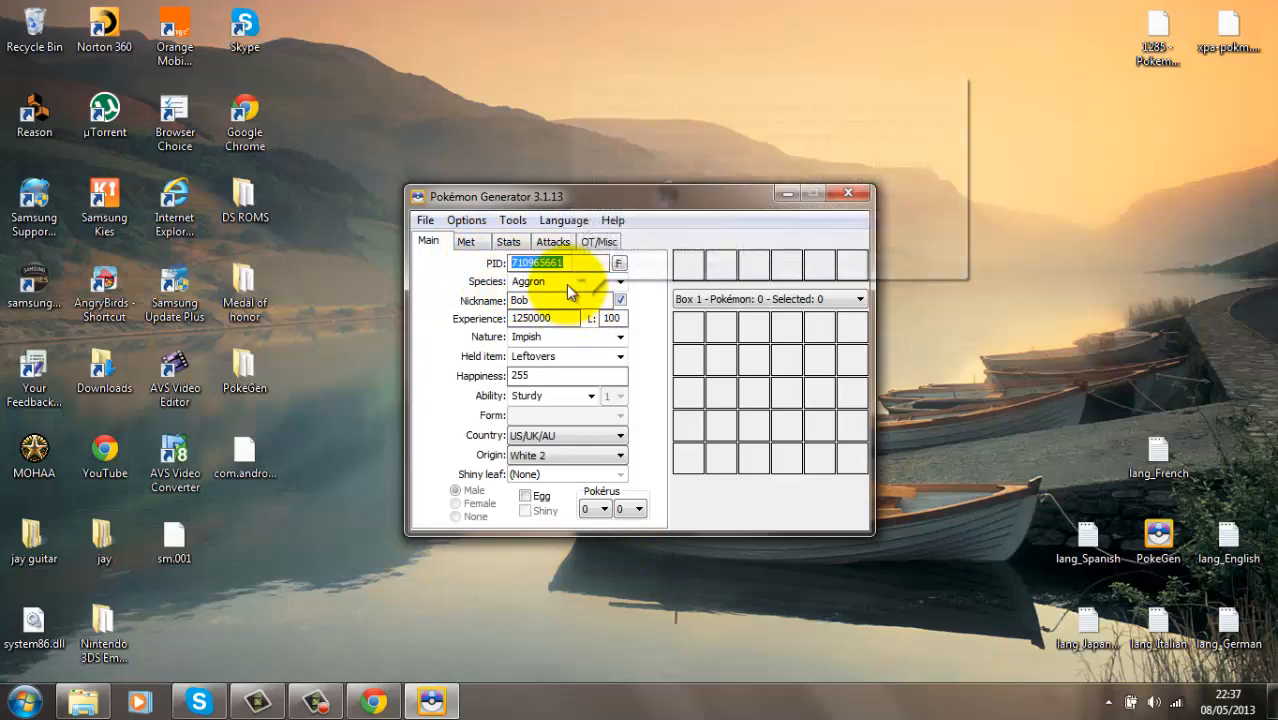
left_click(570, 278)
left_click(592, 262)
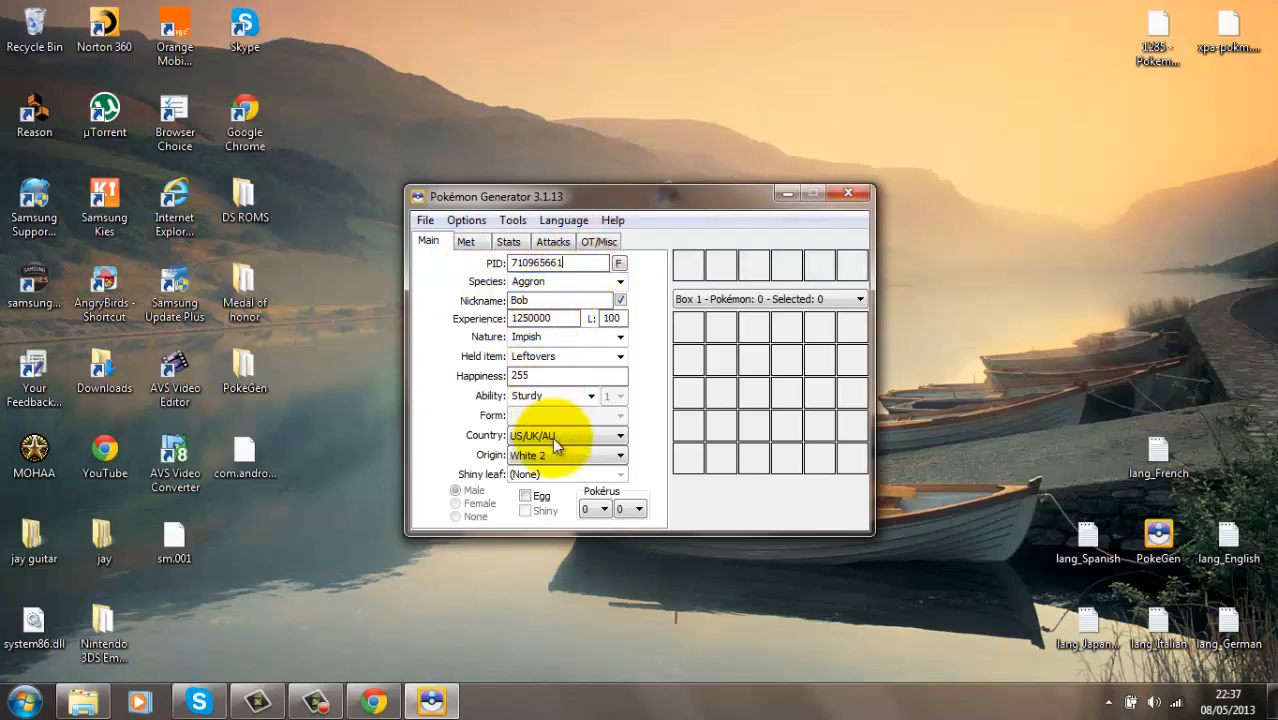
left_click(480, 243)
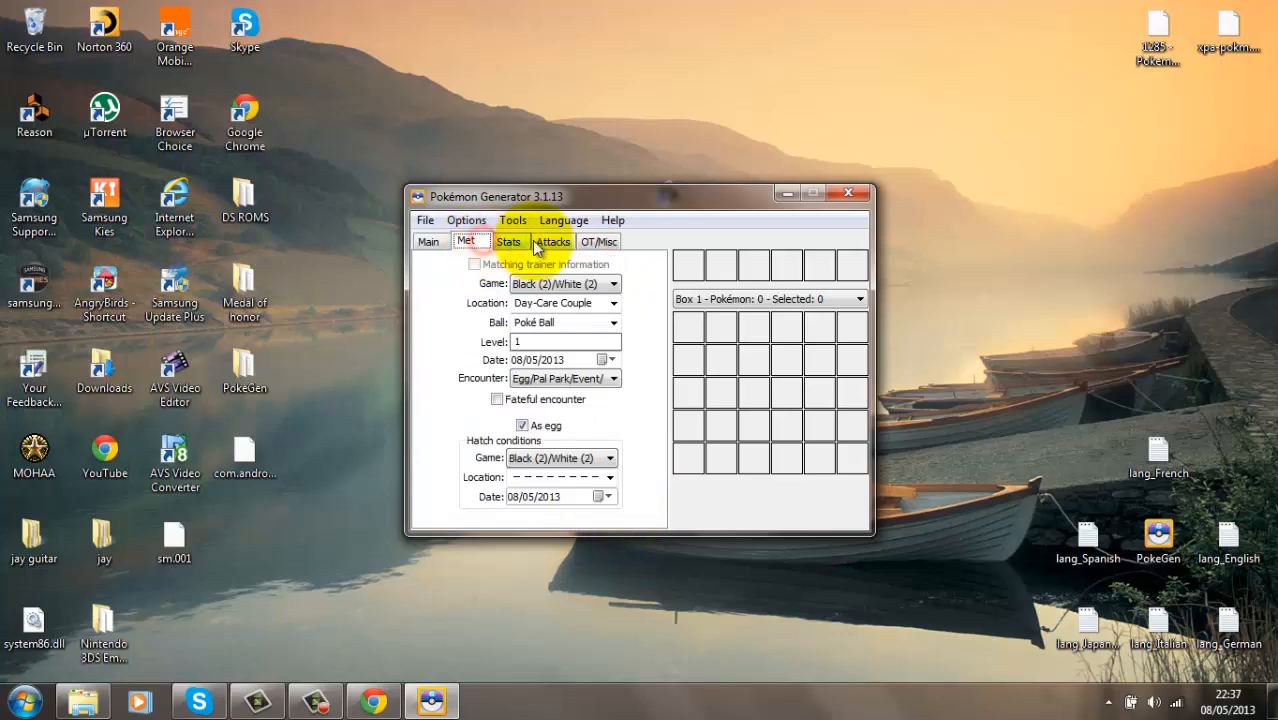
left_click(553, 242)
left_click(512, 243)
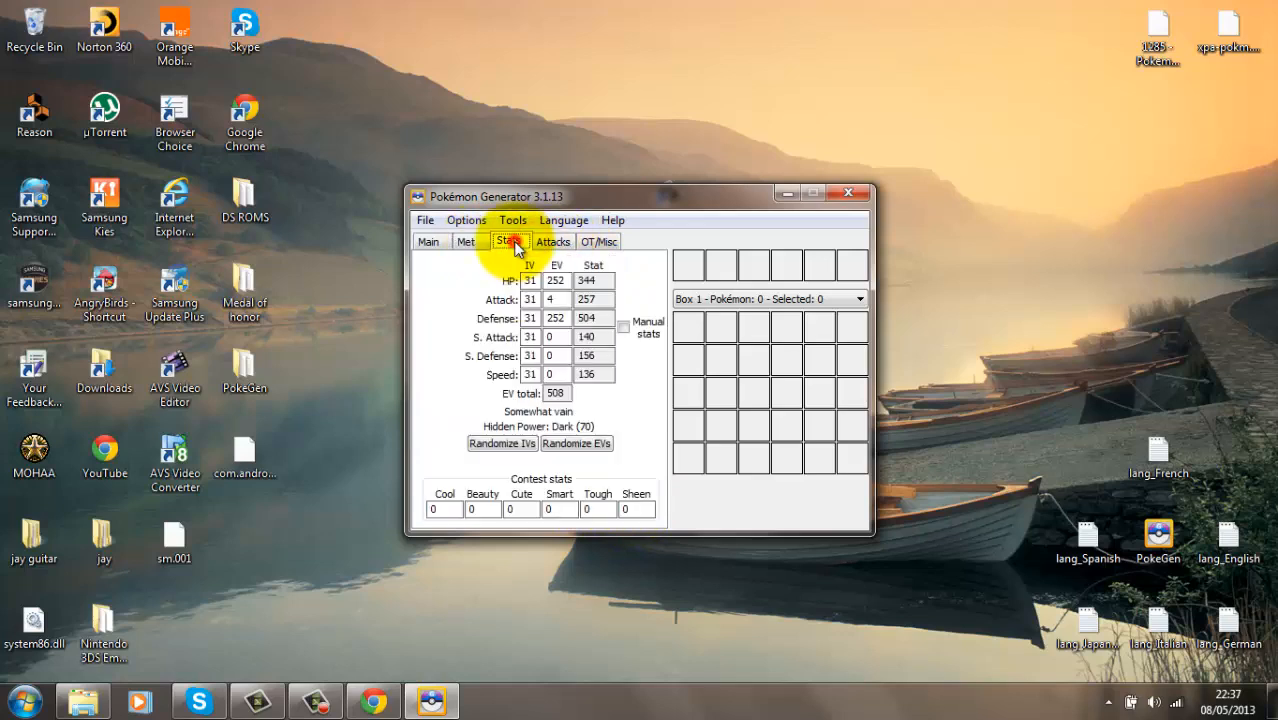
left_click(599, 242)
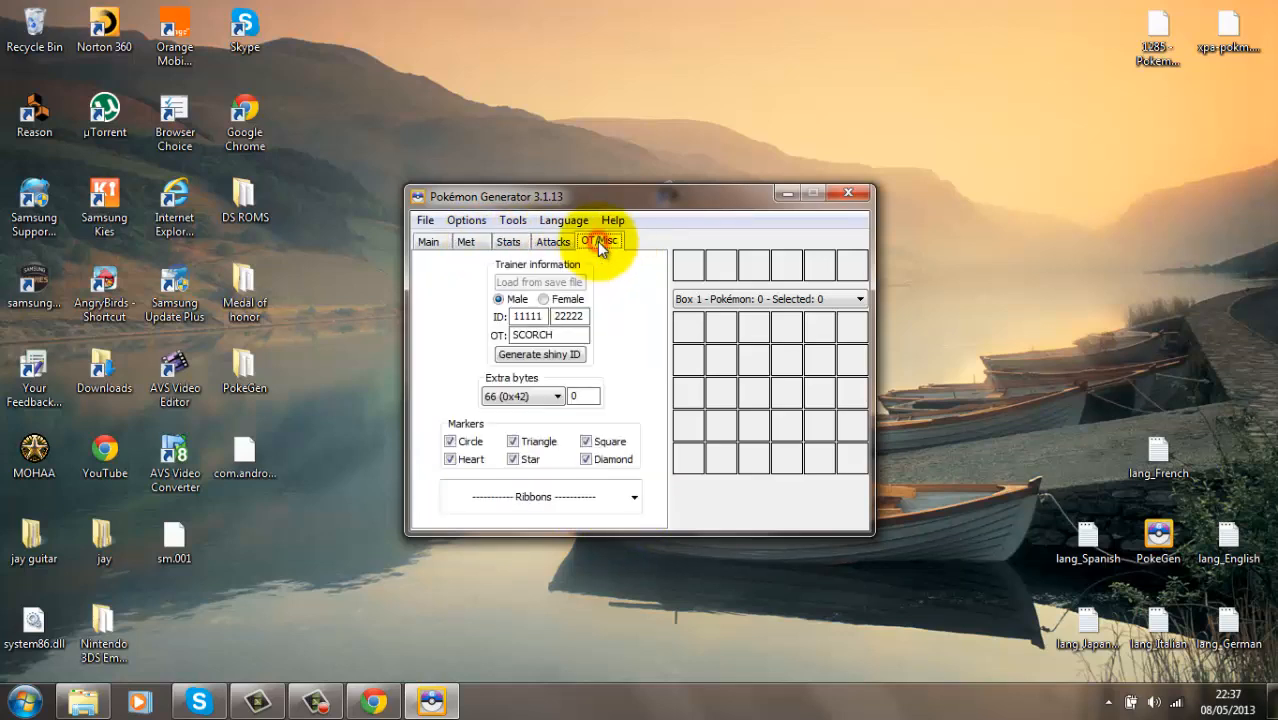
left_click(477, 221)
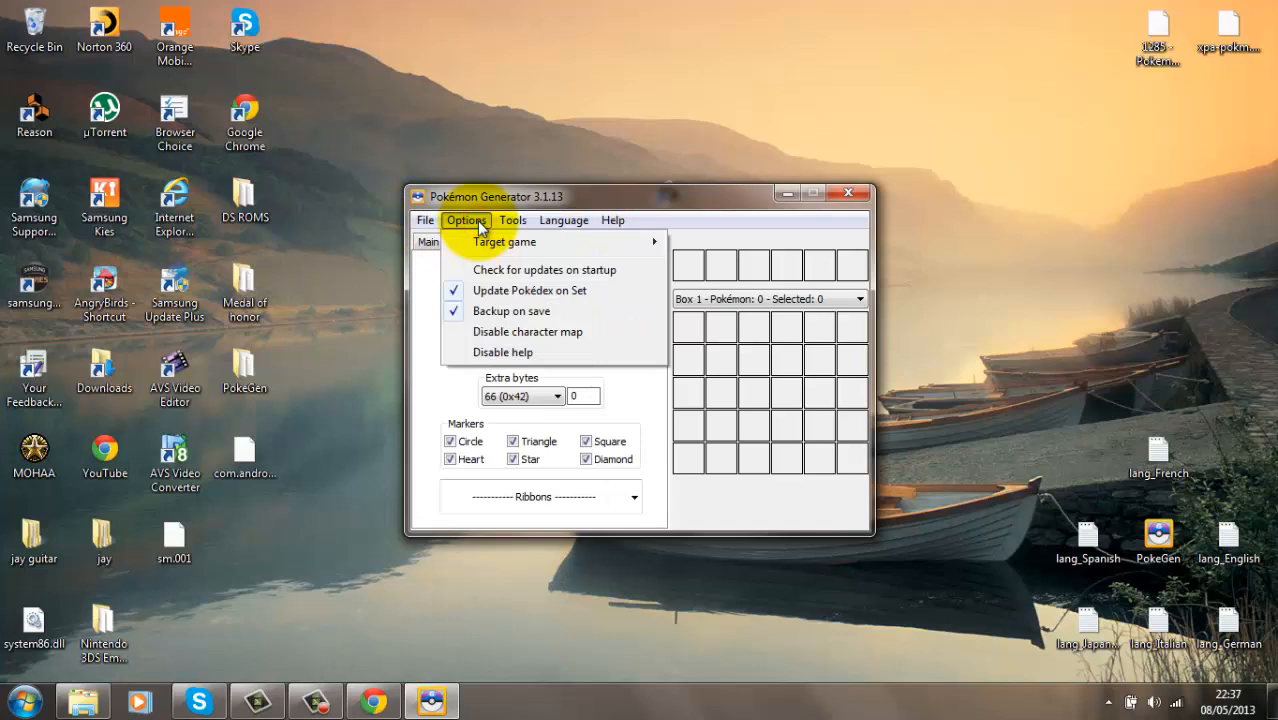
left_click(477, 220)
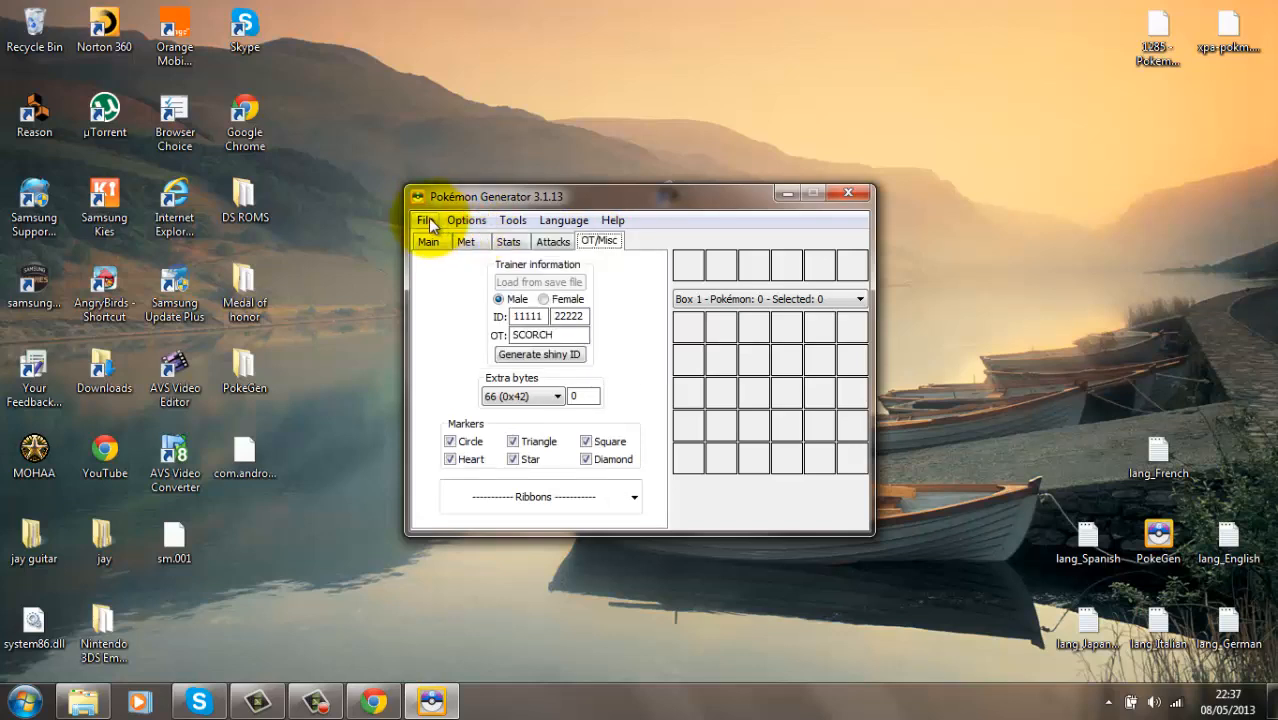
left_click(426, 221)
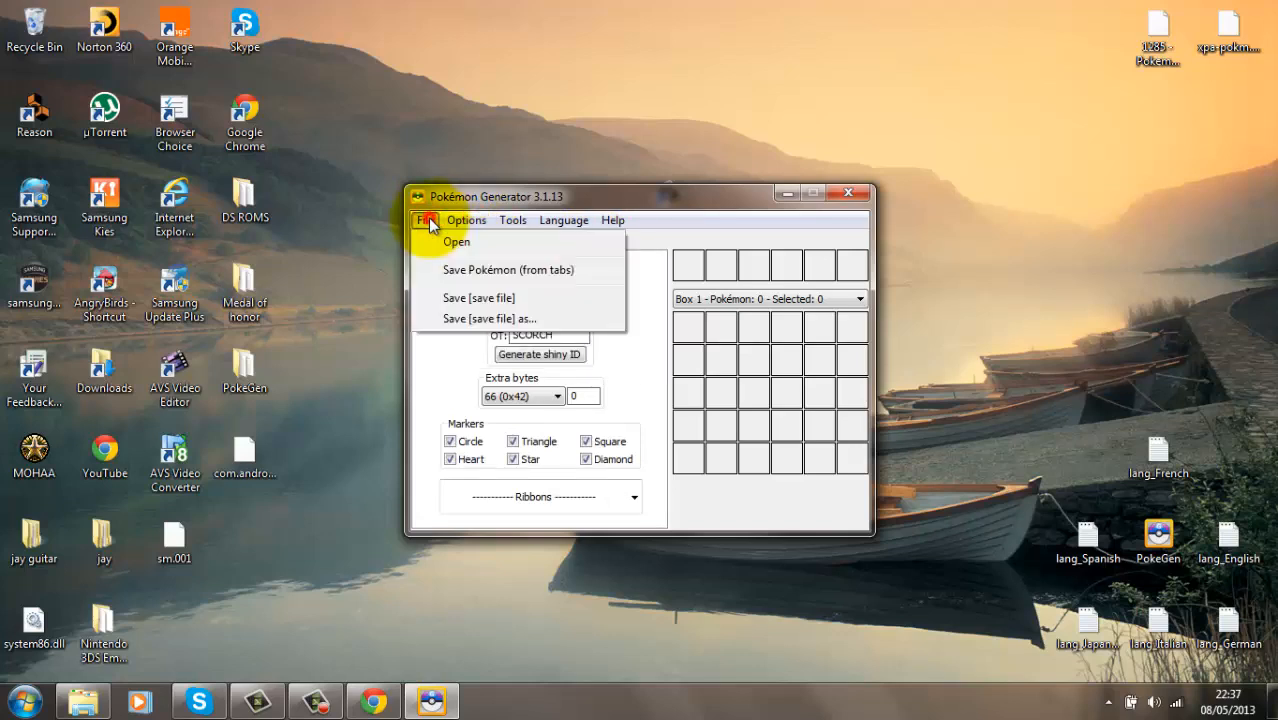
left_click(428, 222)
left_click(608, 220)
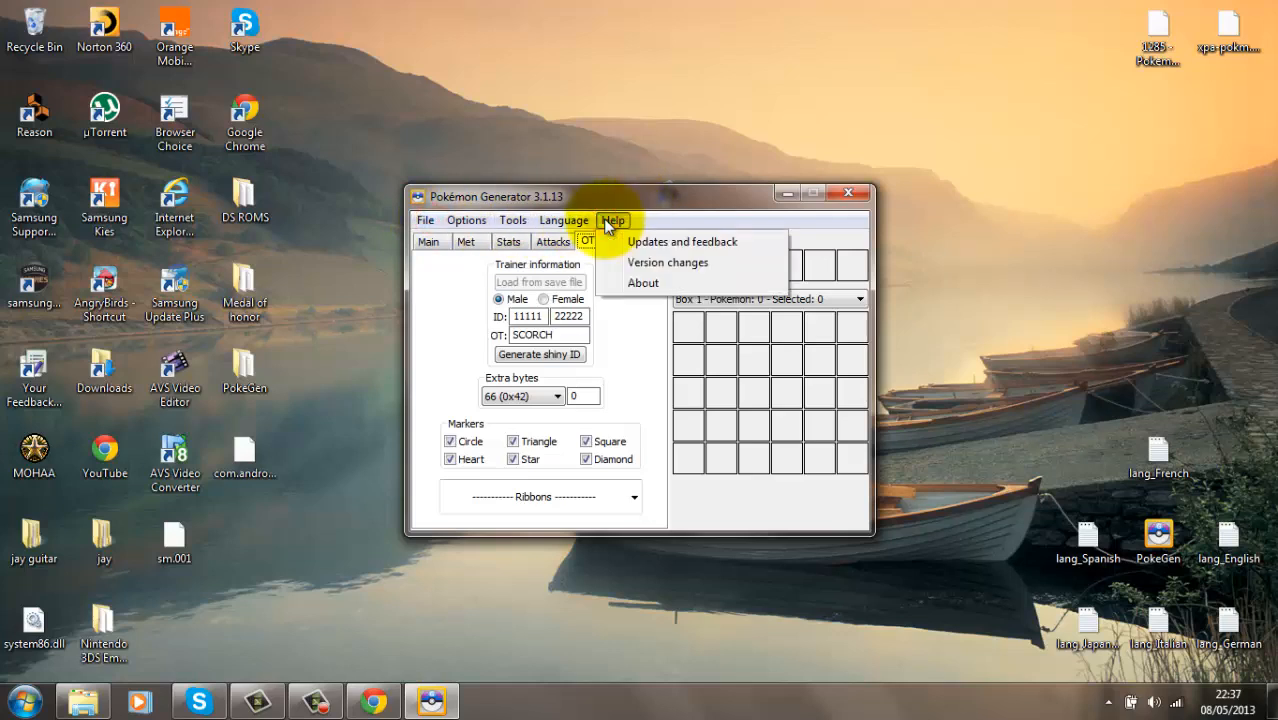
left_click(605, 220)
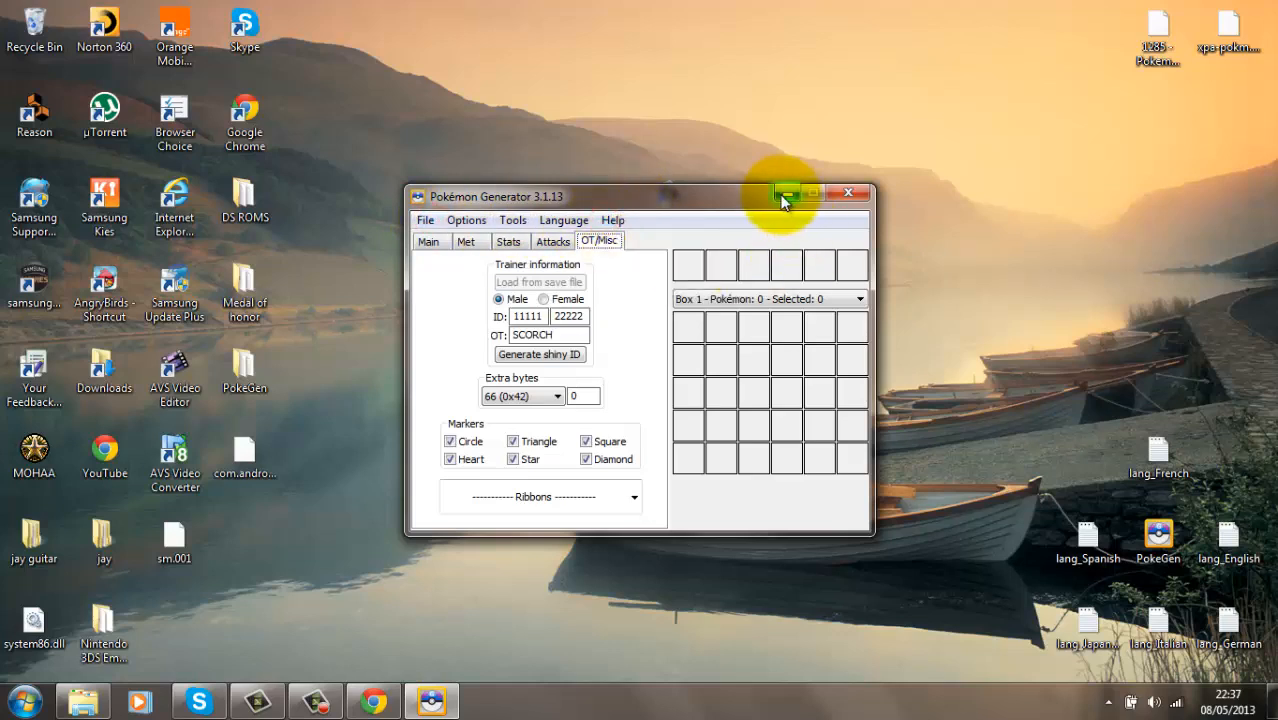